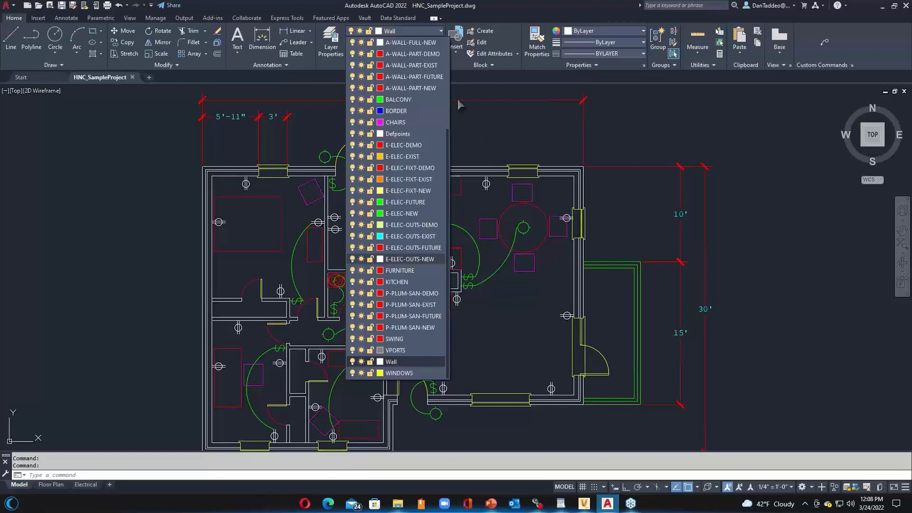
Step: Review the drawing's layers through the All Used Layers, Architectural, Electrical, FUTURE WORK and NEW filters in the Layer Properties Manager
left_click(326, 44)
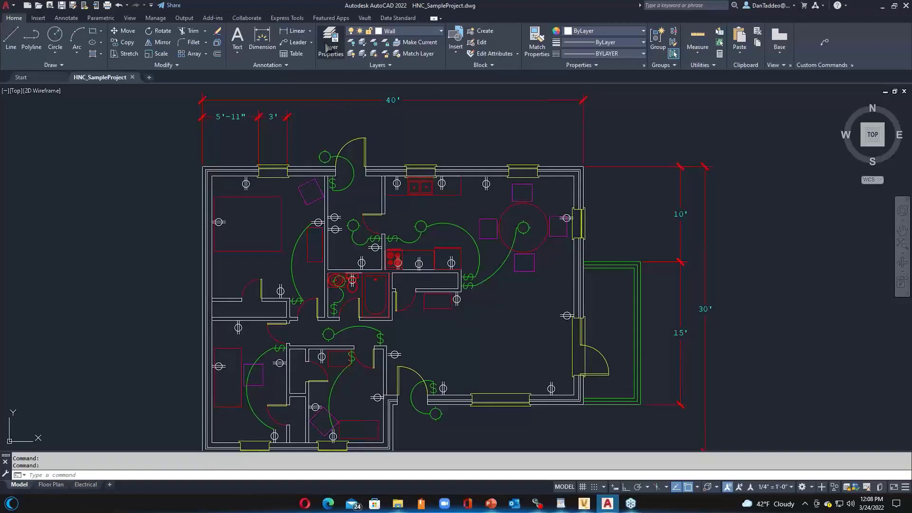
left_click(328, 48)
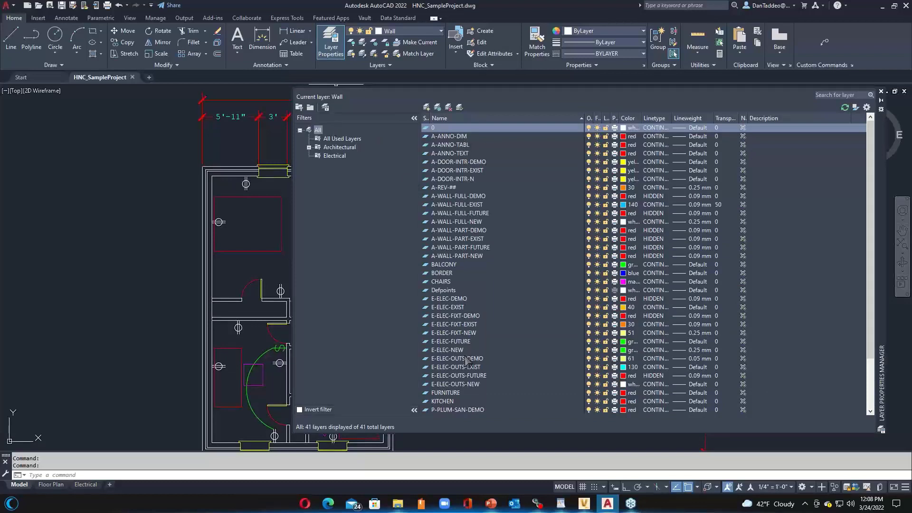
left_click(335, 141)
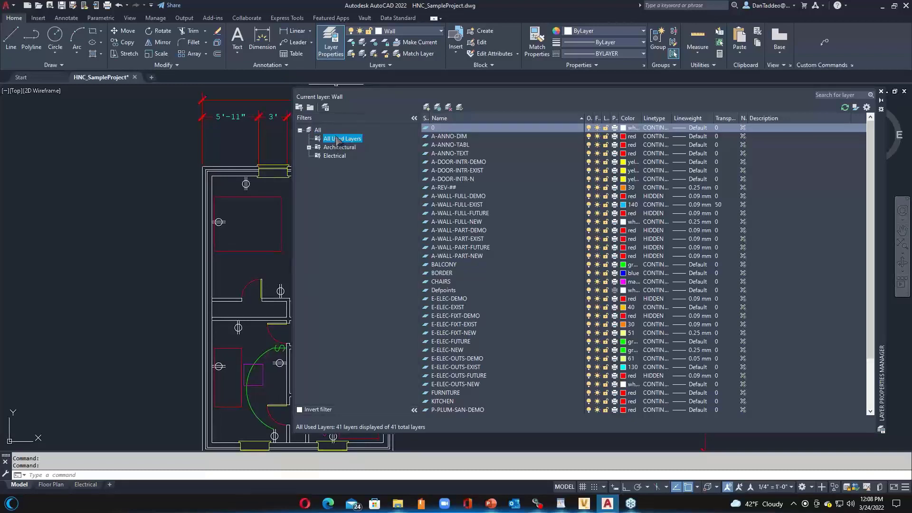
left_click(340, 147)
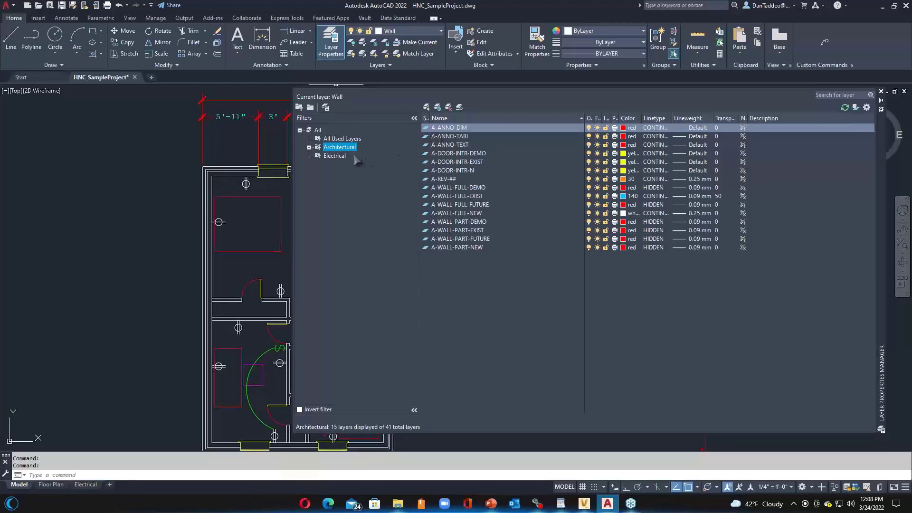
left_click(338, 155)
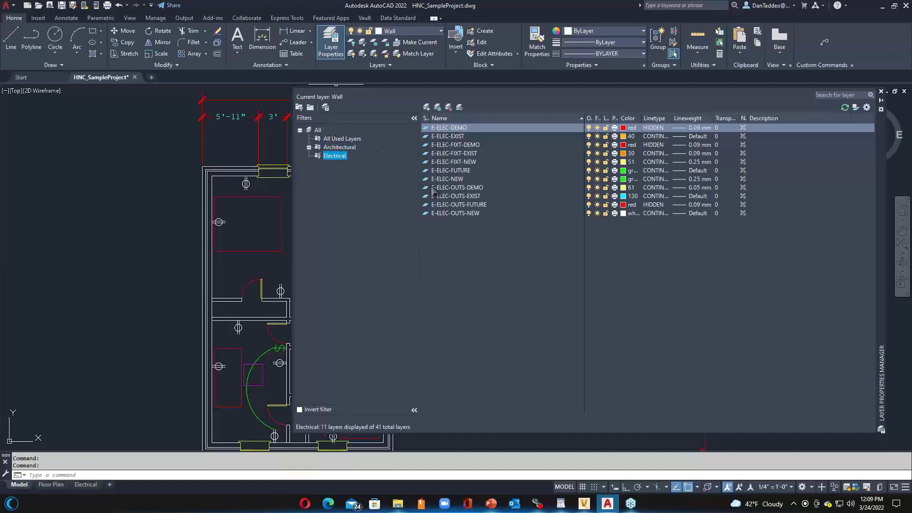
left_click(339, 147)
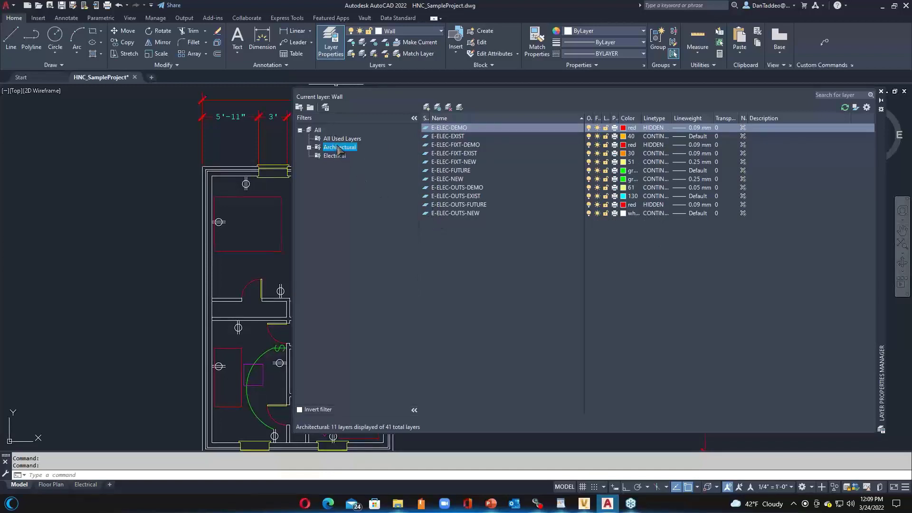
left_click(309, 147)
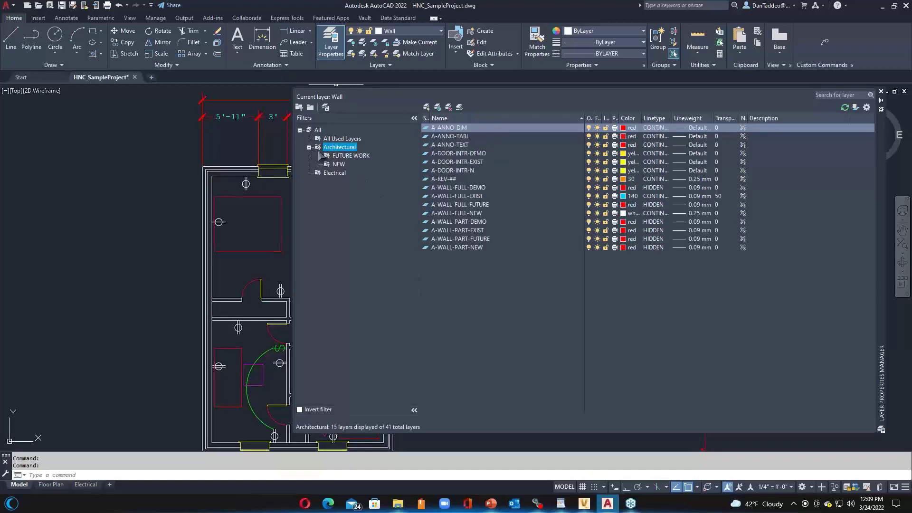
left_click(356, 157)
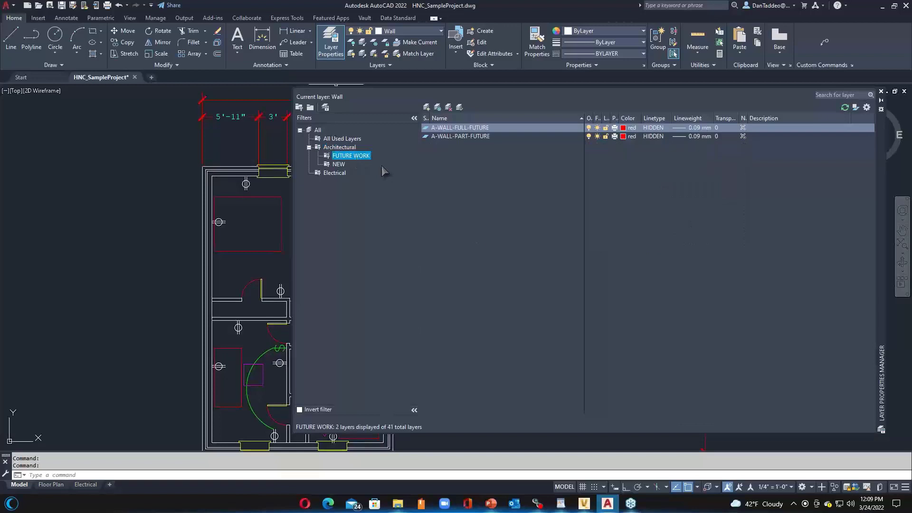
left_click(339, 164)
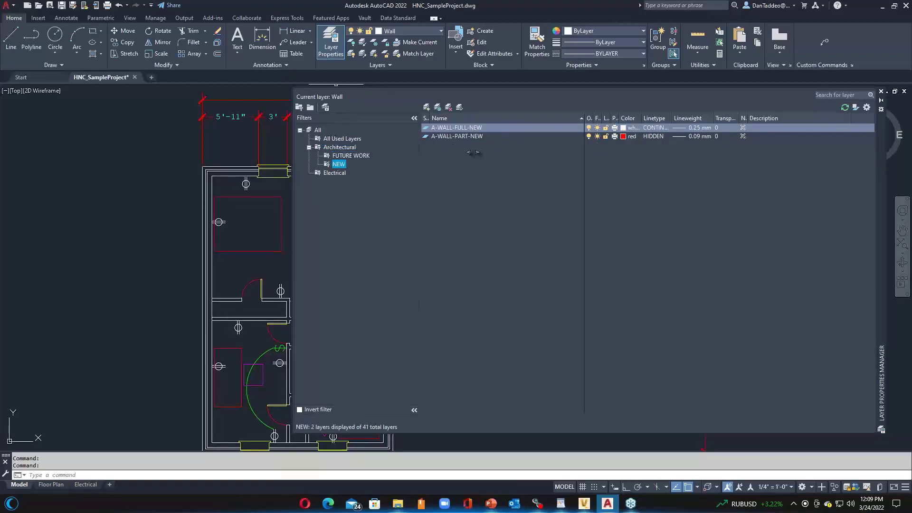
Step: Create a properties filter under the Electrical filter that matches layer names with *-New
right_click(333, 173)
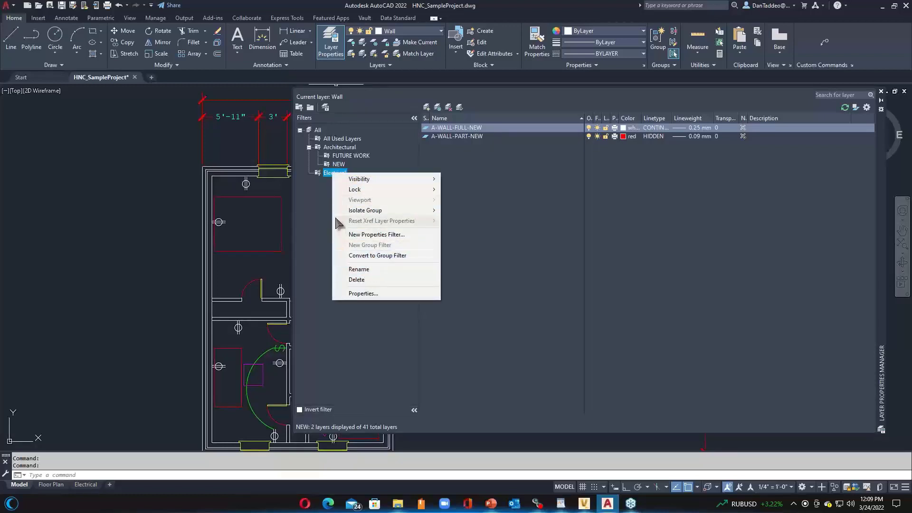
left_click(372, 235)
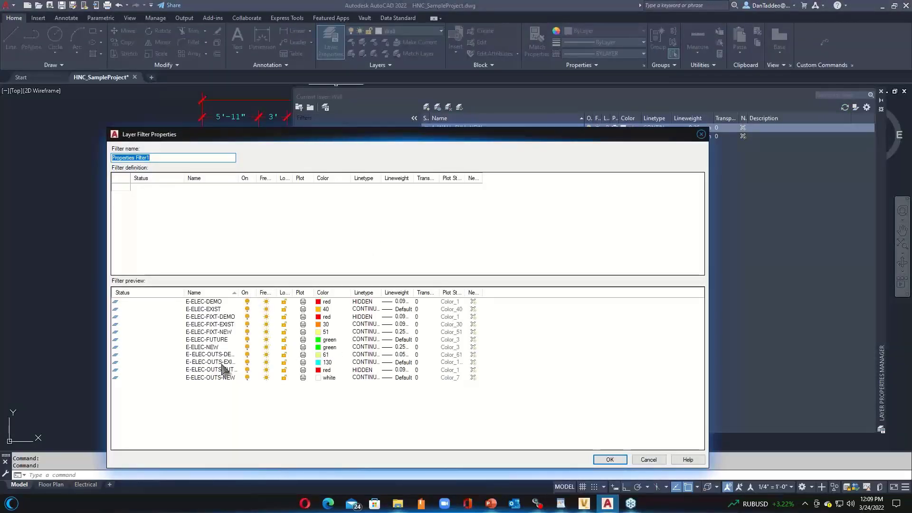
left_click(208, 185)
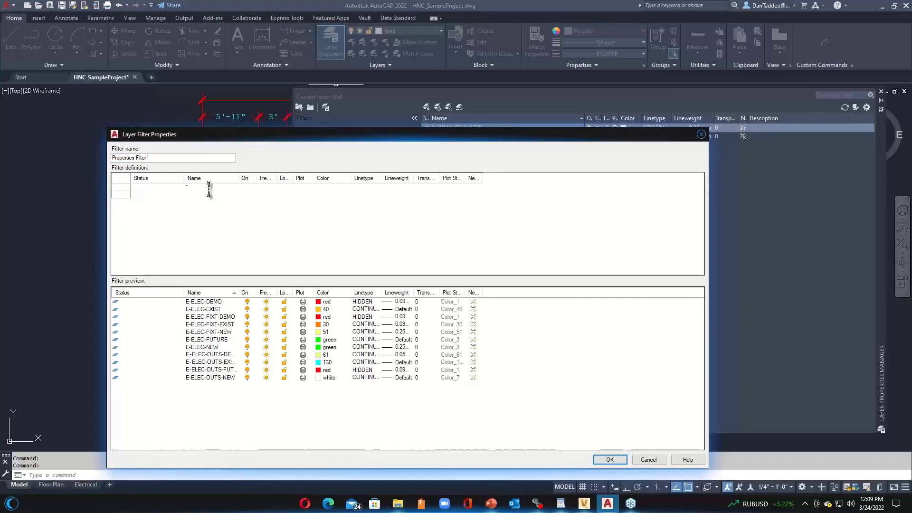
type("*-New")
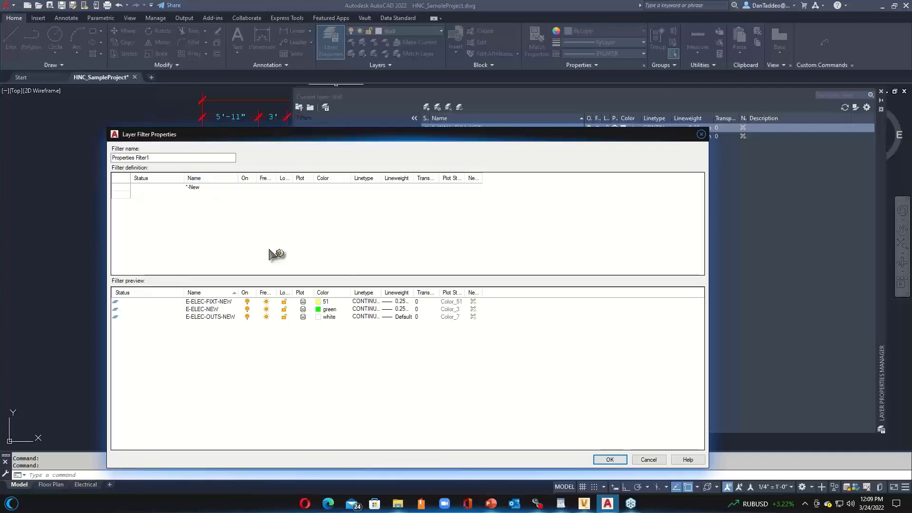
left_click(609, 459)
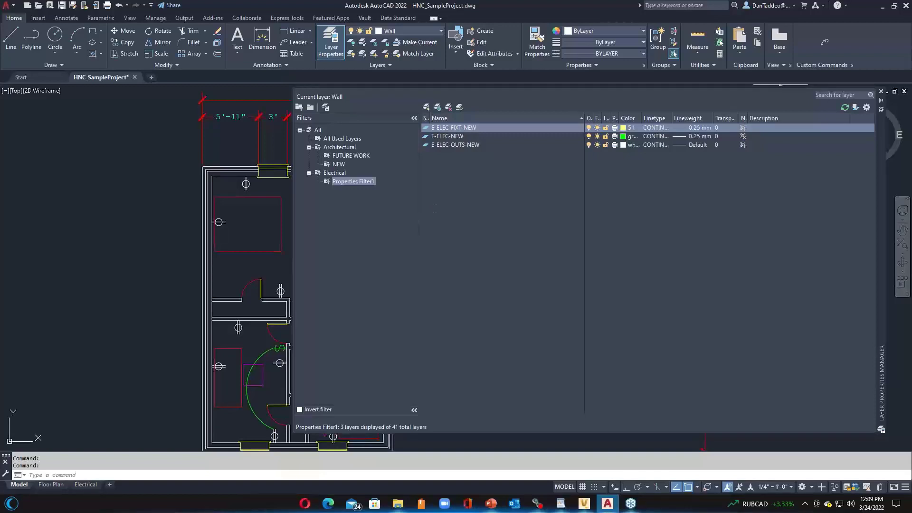
Step: Check the available layers under the new electrical filter and reset the layer filter to All
left_click(881, 94)
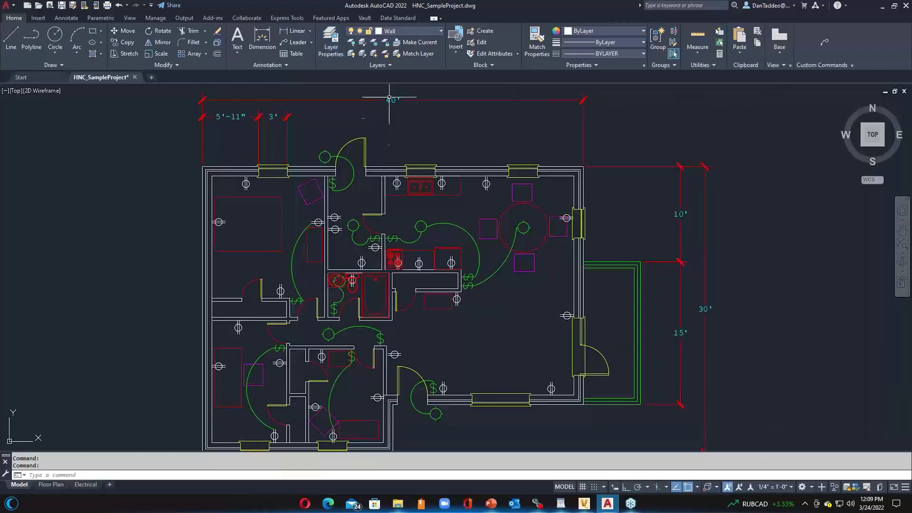
left_click(432, 33)
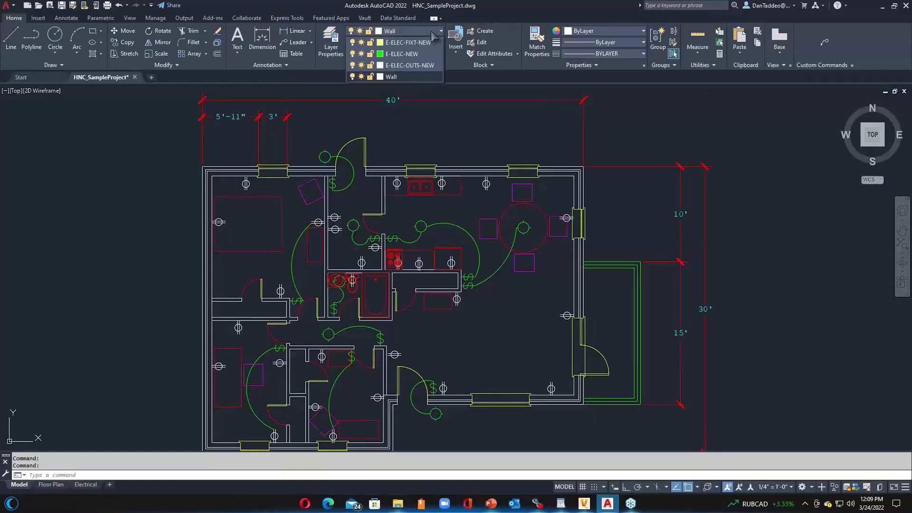
left_click(331, 42)
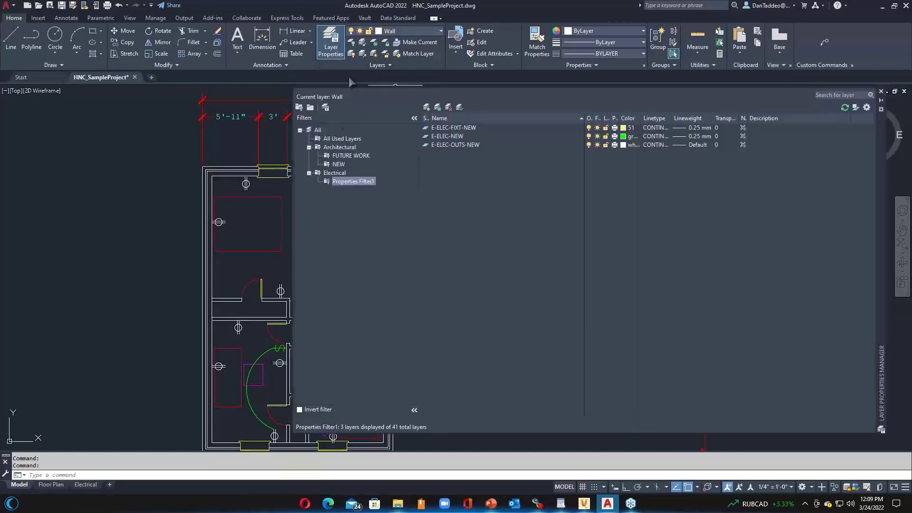
left_click(318, 129)
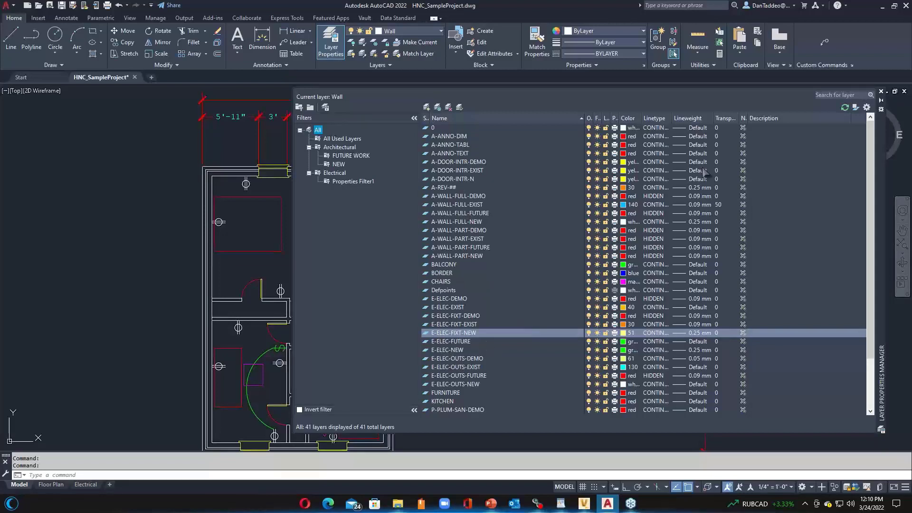
left_click(881, 92)
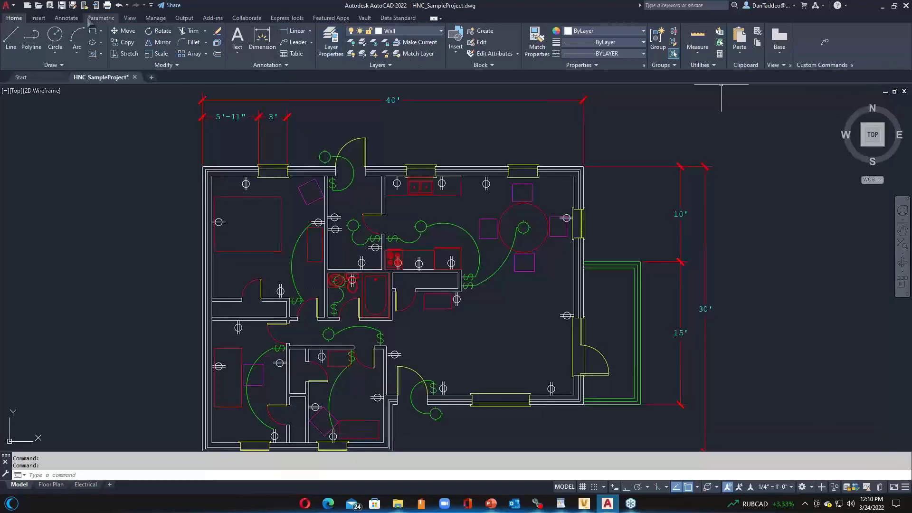
Step: Examine the font and annotative settings of the A-DimText, A-HandWritten and A-Notes-CB text styles without changing them
left_click(66, 17)
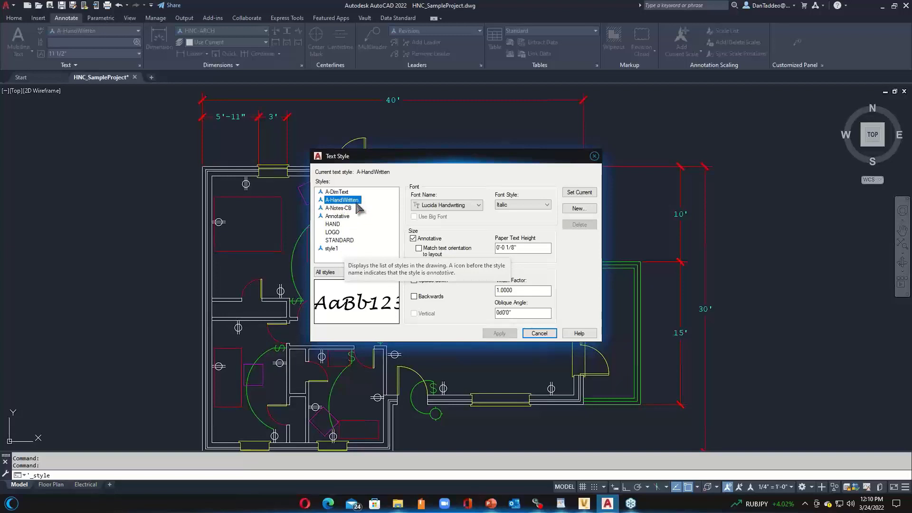
left_click(336, 192)
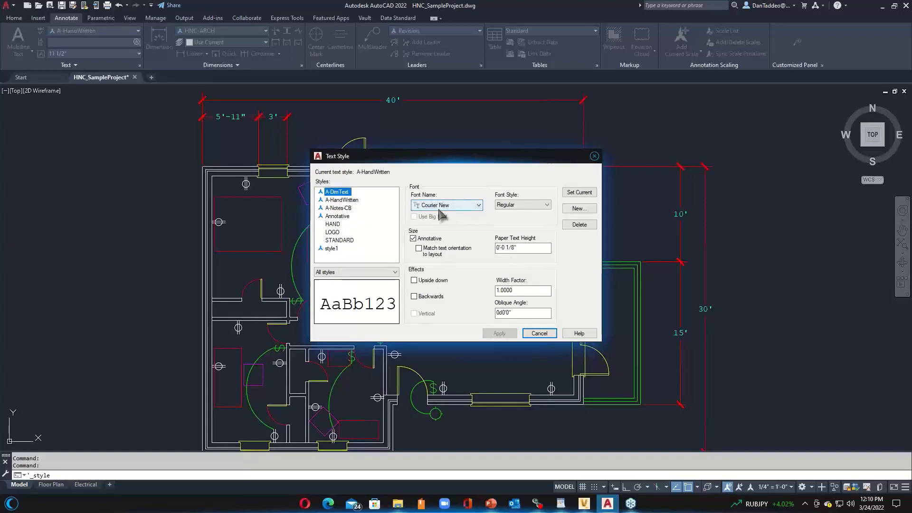
left_click(341, 200)
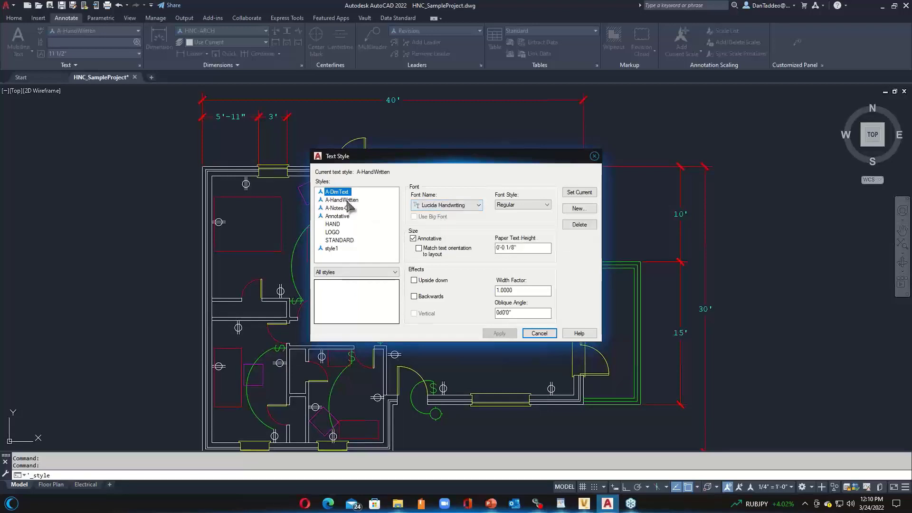
left_click(338, 208)
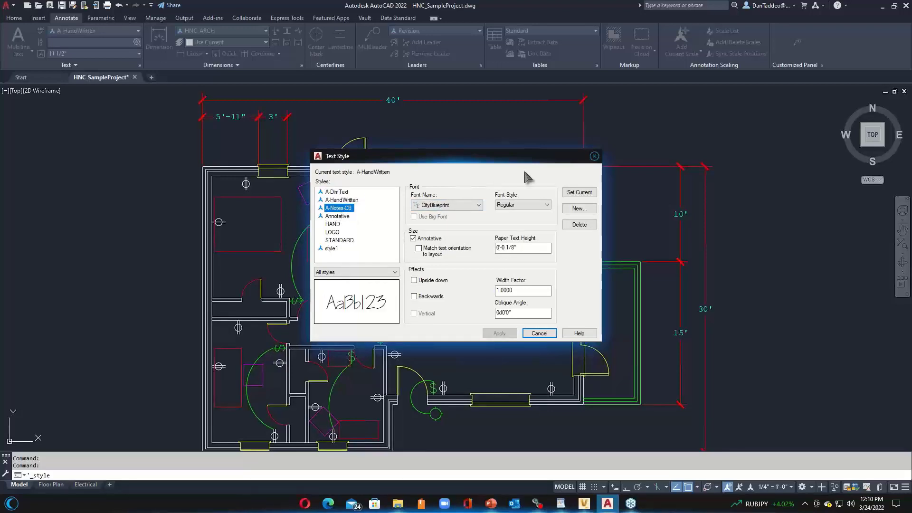
left_click(594, 156)
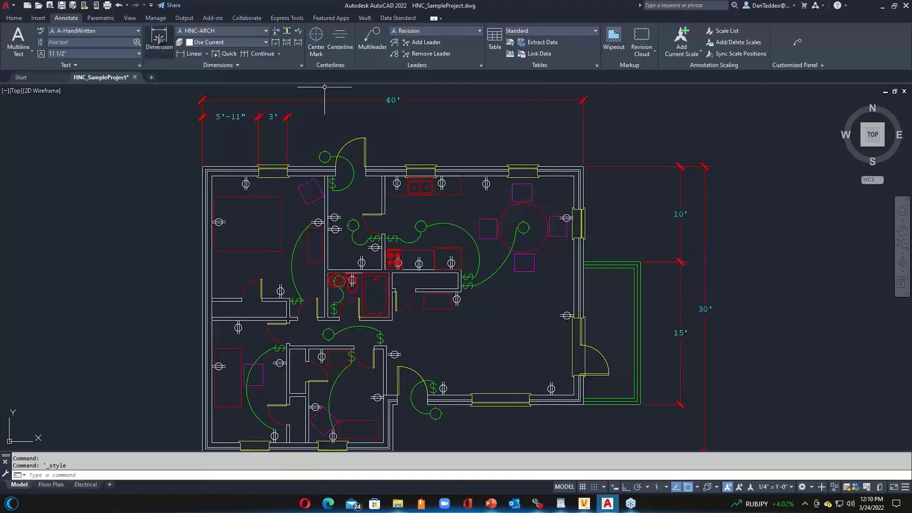
left_click(140, 65)
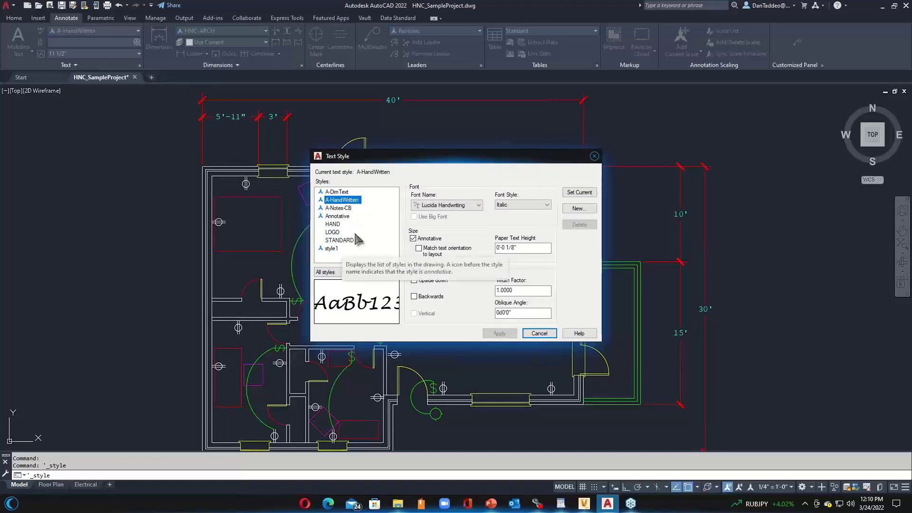
left_click(594, 156)
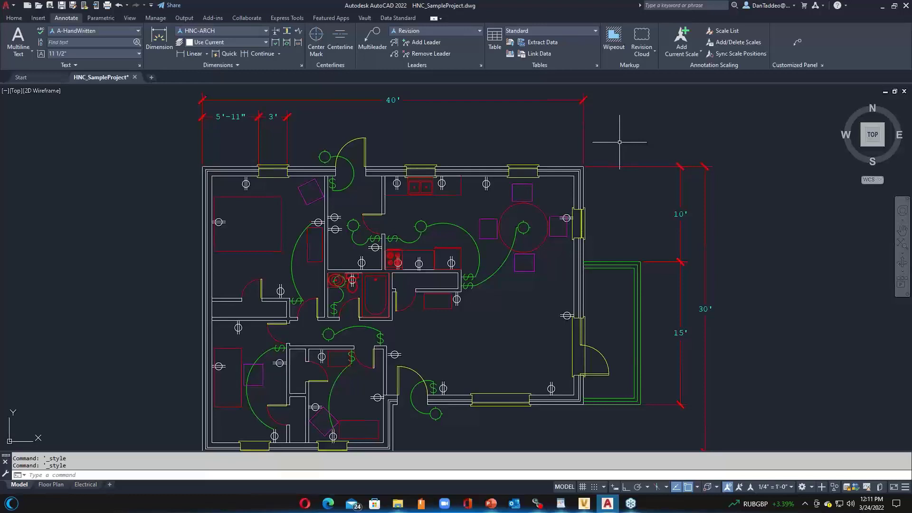
Step: Start opening a file and select Hagerman_Template.dwg in the Templates folder under _Standards
left_click(38, 6)
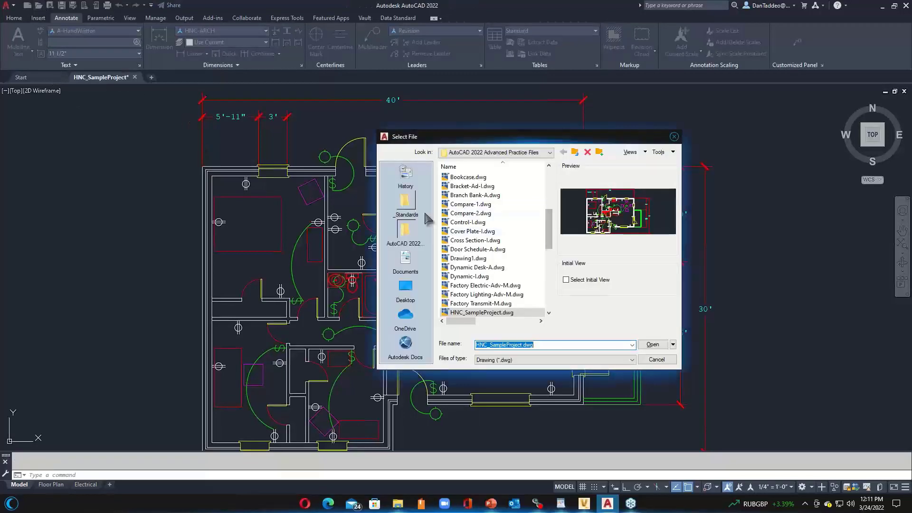
left_click(405, 203)
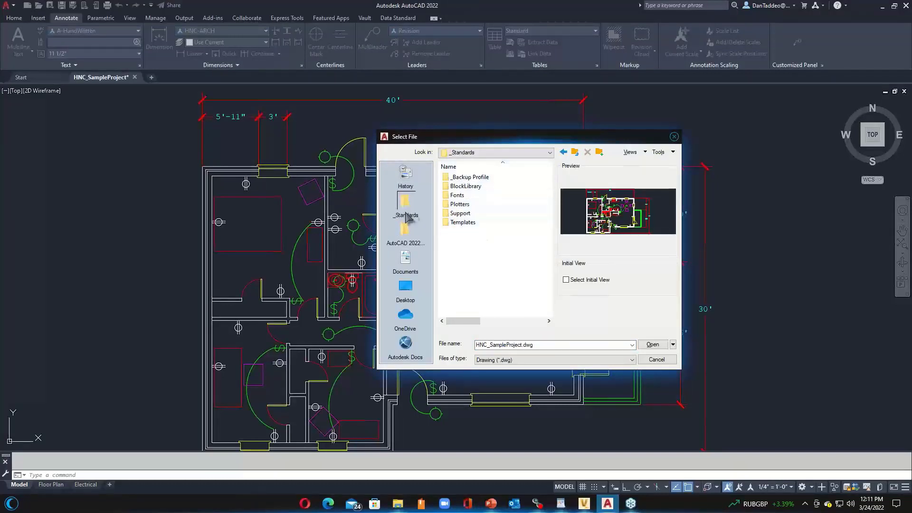
left_click(464, 226)
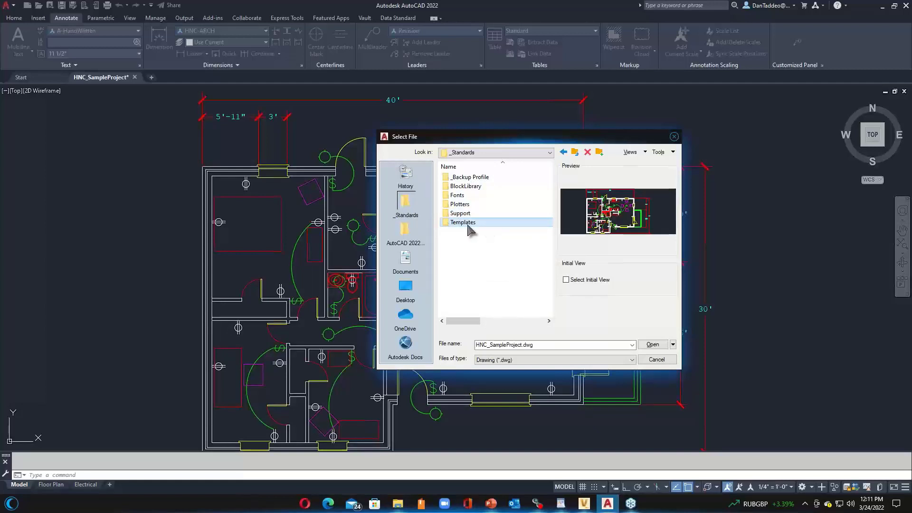
double_click(468, 226)
left_click(489, 178)
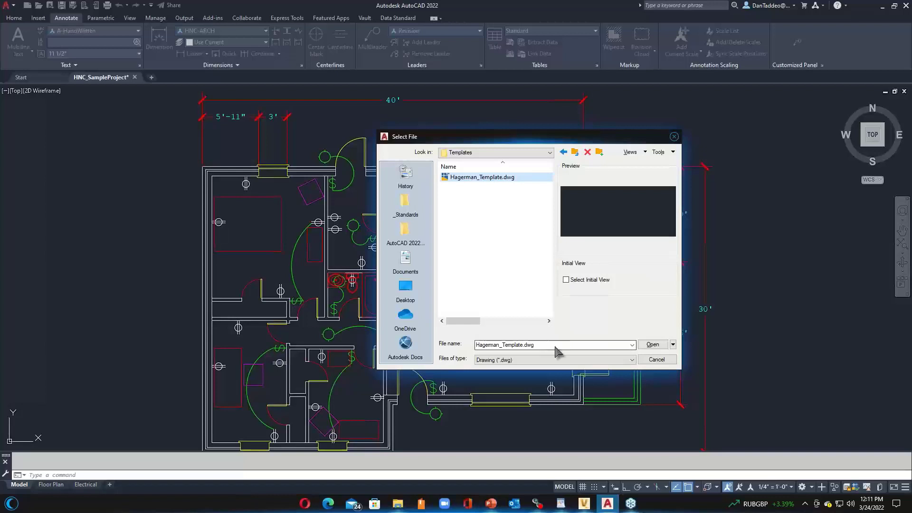
left_click(580, 343)
Step: Limit the file type to Drawing Template (*.dwt) and return to the Templates folder under _Standards
left_click(631, 359)
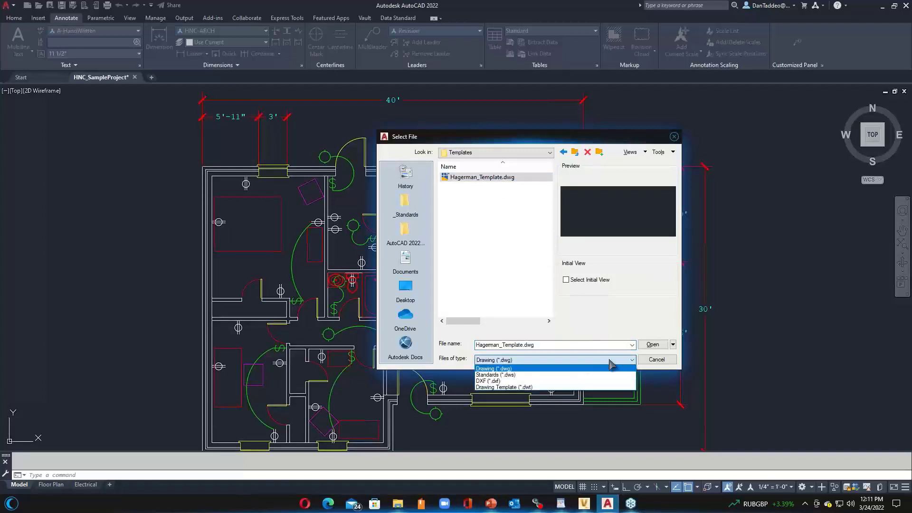
left_click(529, 387)
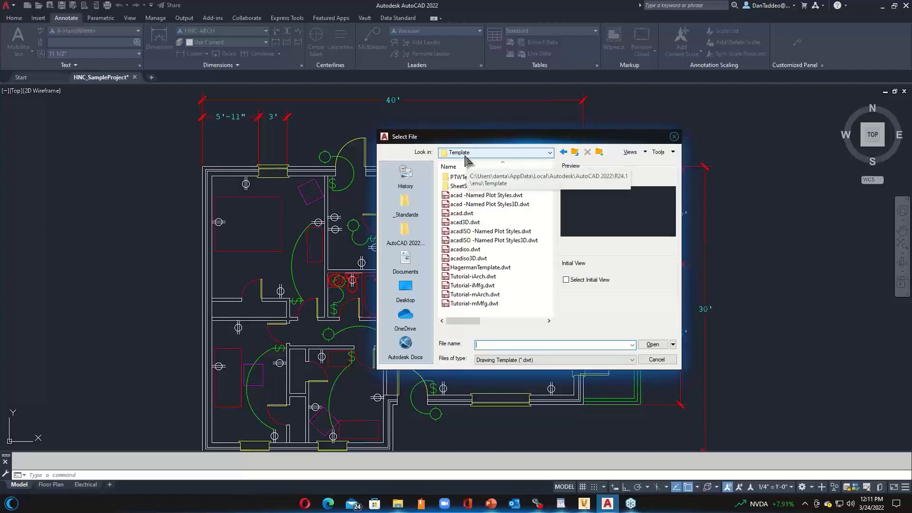
left_click(515, 153)
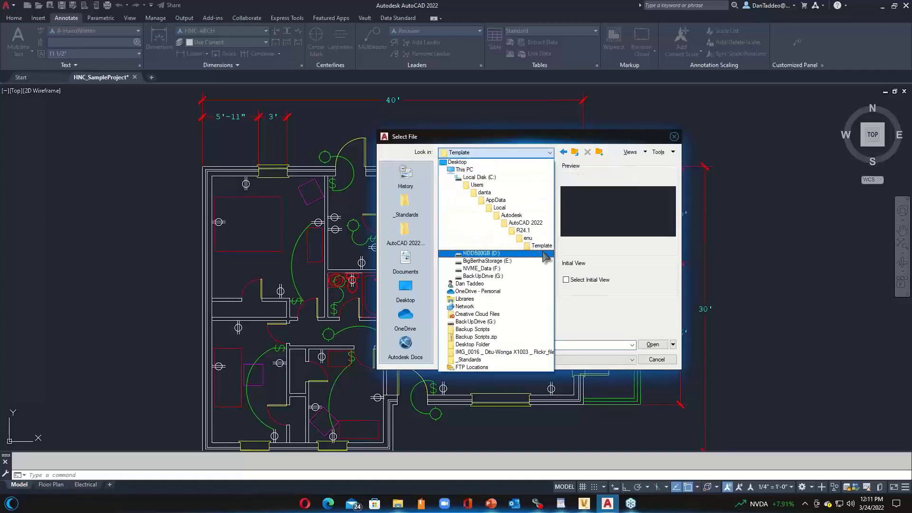
left_click(405, 204)
left_click(405, 205)
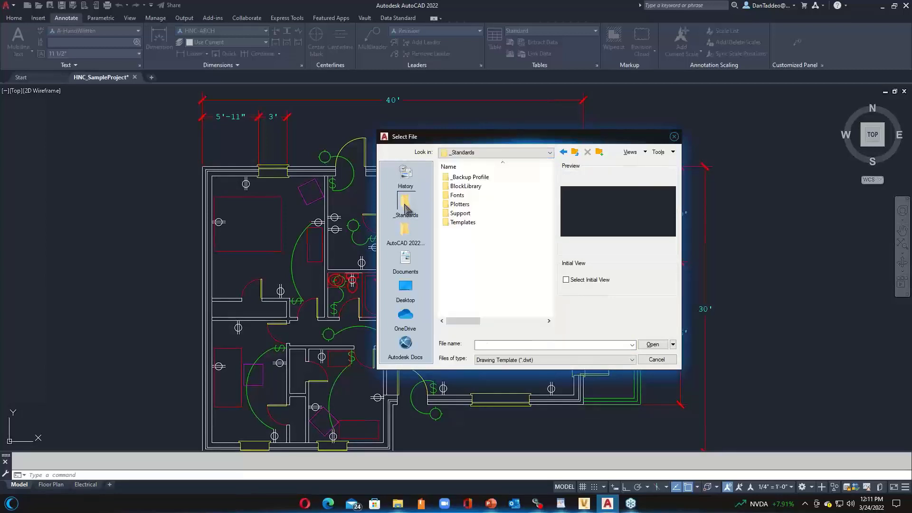
double_click(465, 222)
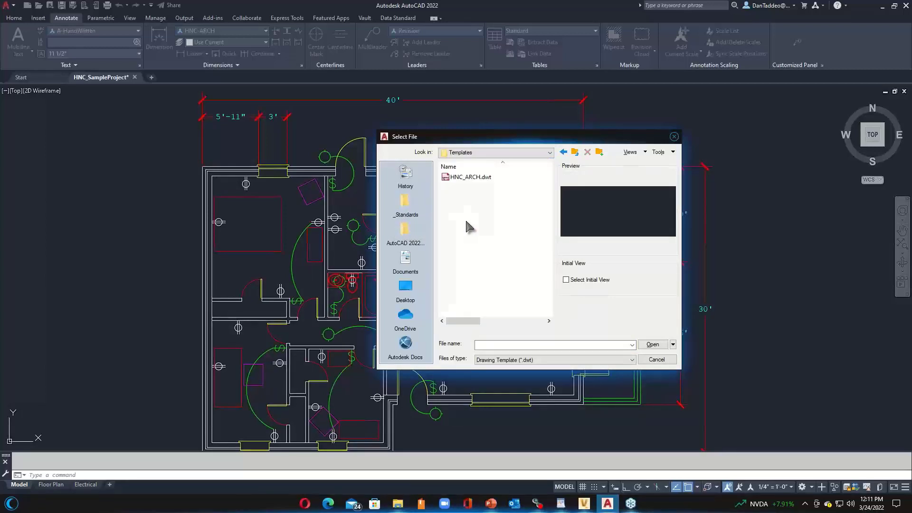
Step: Open the HNC_ARCH.dwt template and look at its Electrical and Layout1 layouts
left_click(469, 178)
left_click(653, 345)
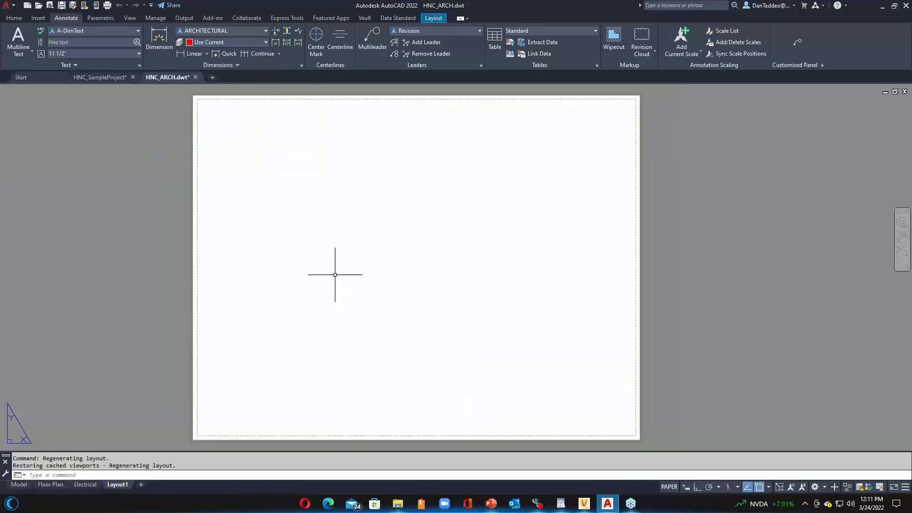
left_click(85, 484)
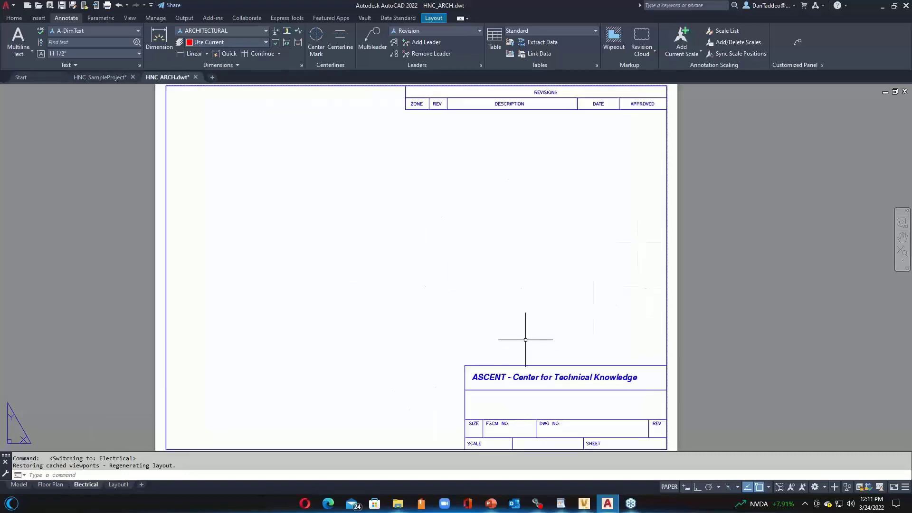
left_click(123, 483)
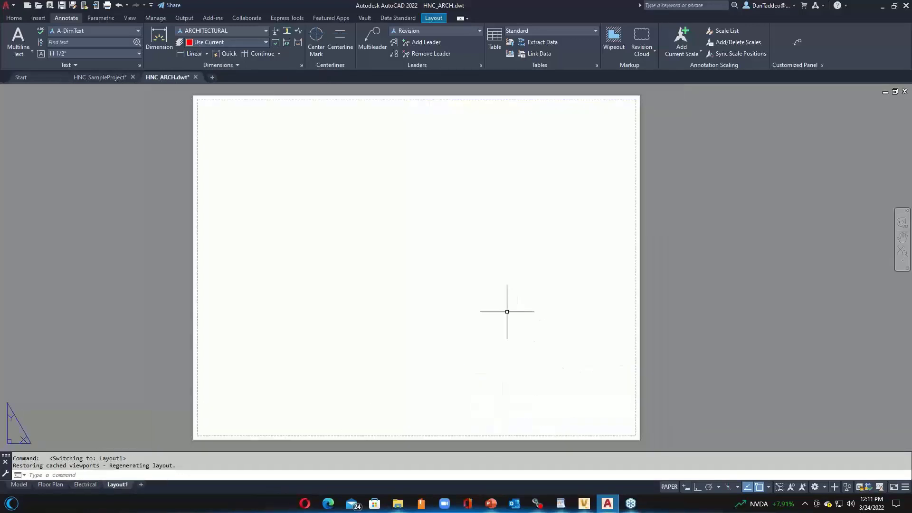
Step: Add a new layer to the HNC_ARCH.dwt template with its default name and properties
left_click(19, 16)
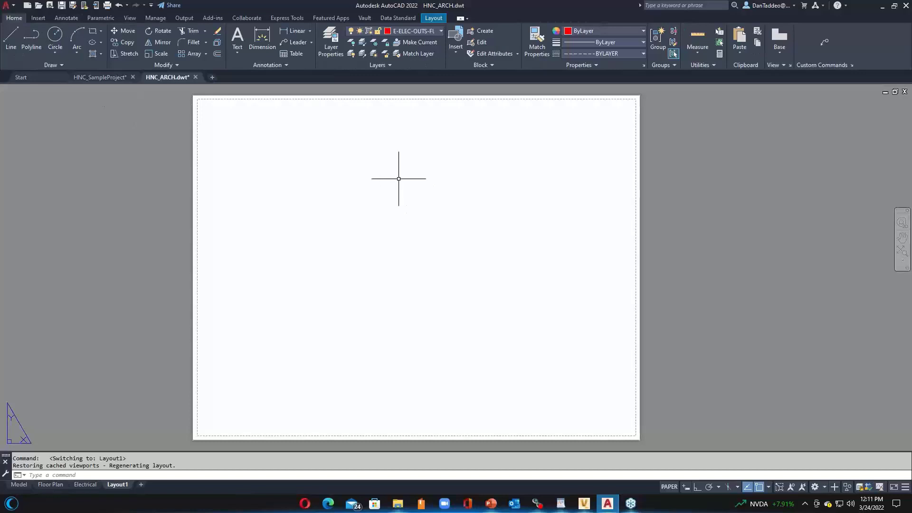
left_click(331, 43)
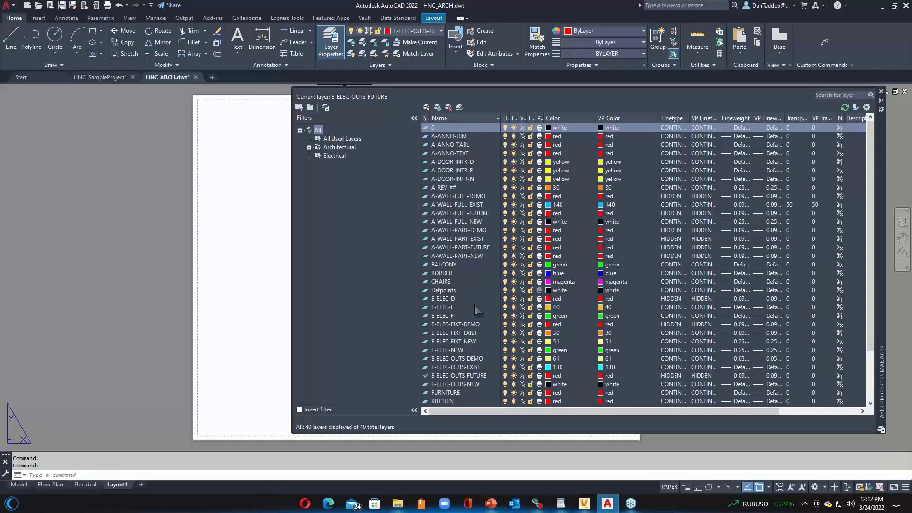
left_click(427, 107)
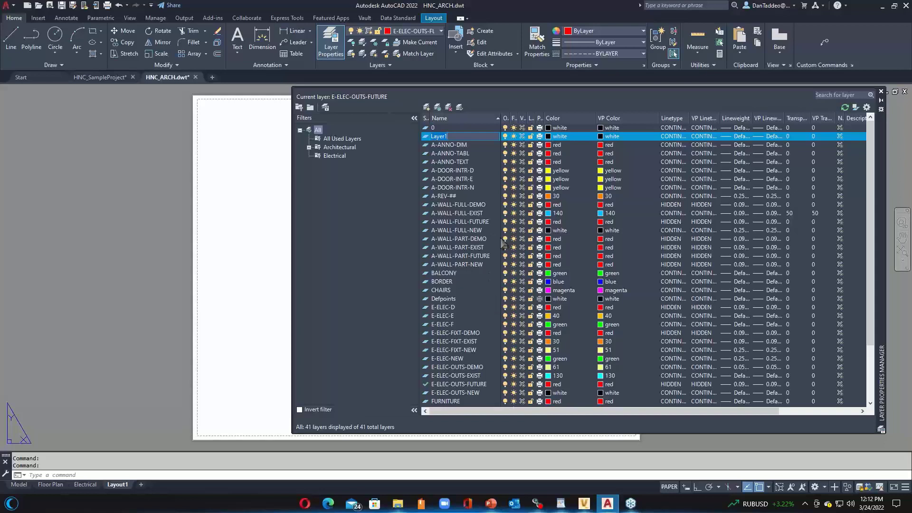
left_click(325, 214)
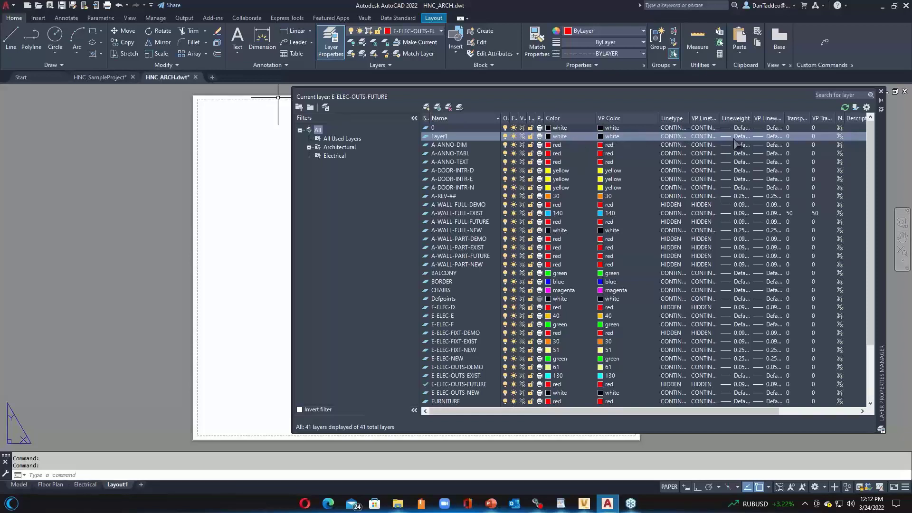
left_click(880, 91)
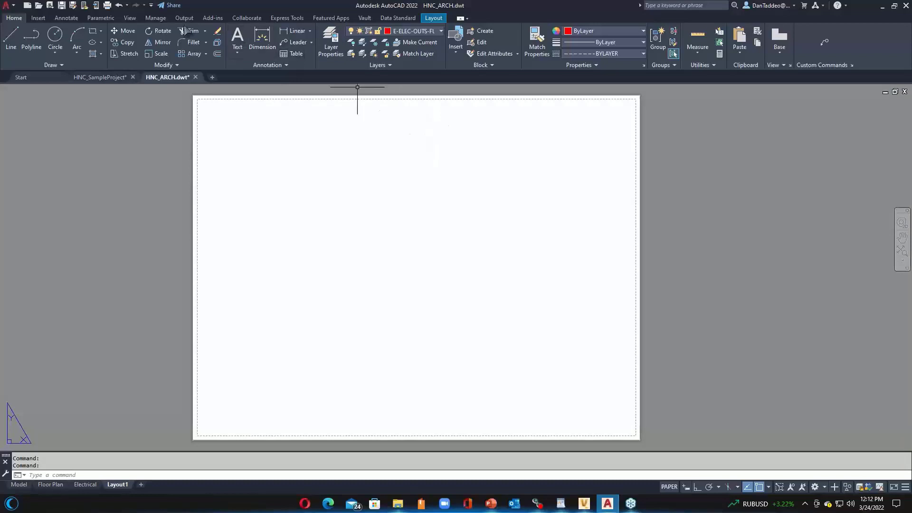
Step: Review the text styles defined in the HNC_ARCH.dwt template without changing them
left_click(68, 17)
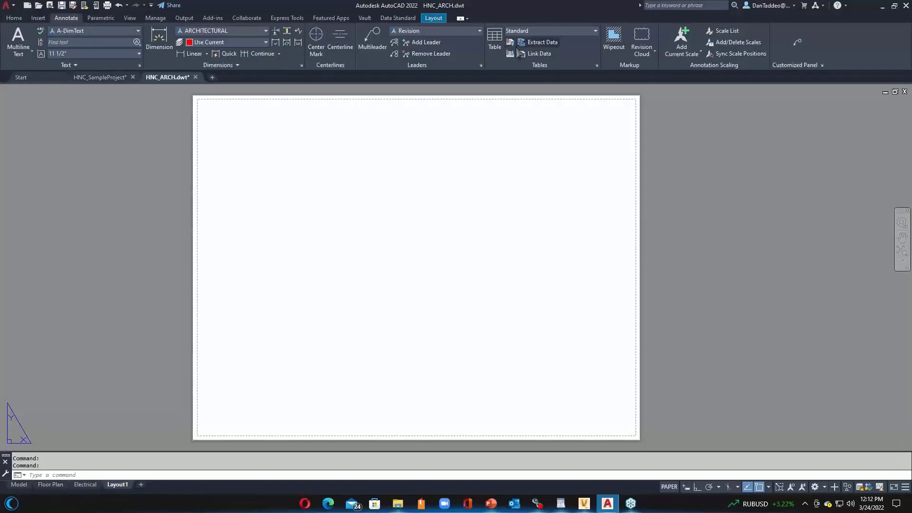
left_click(140, 65)
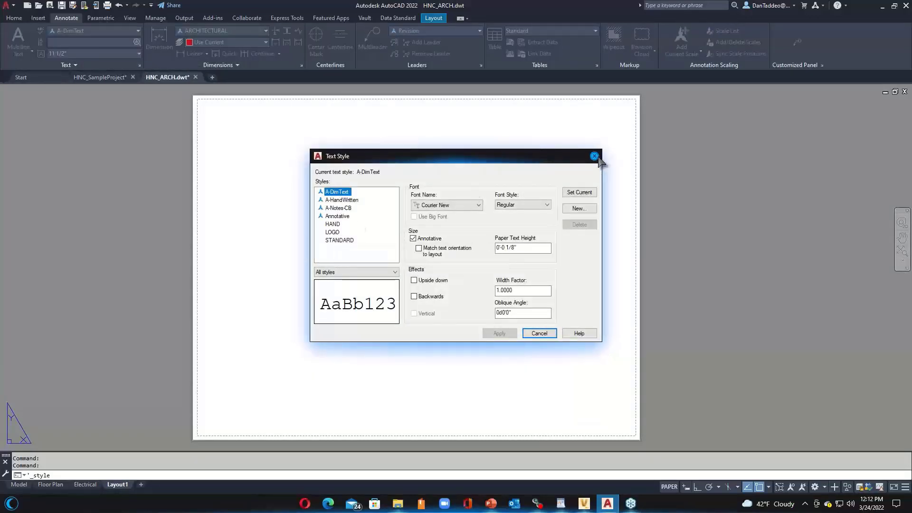
left_click(594, 156)
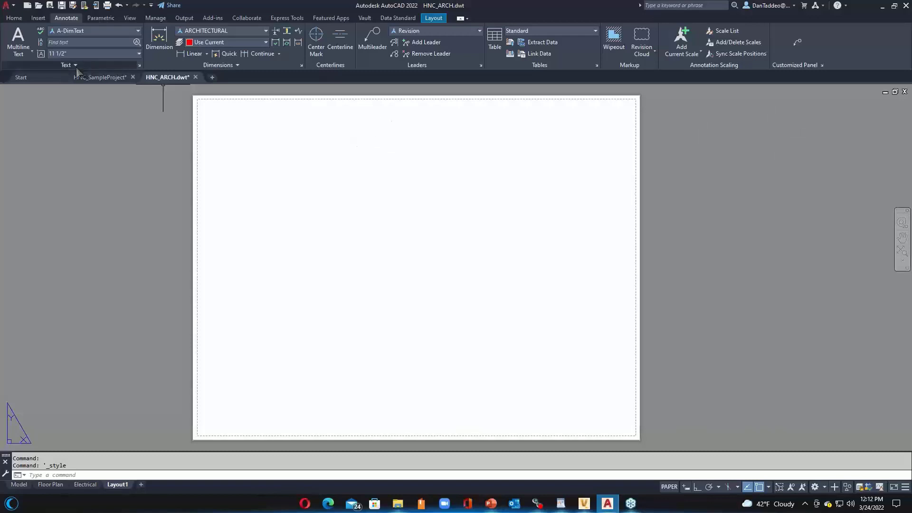
Step: Switch to the HNC_SampleProject drawing and select the door at the plan's upper entry to check its layer
left_click(101, 77)
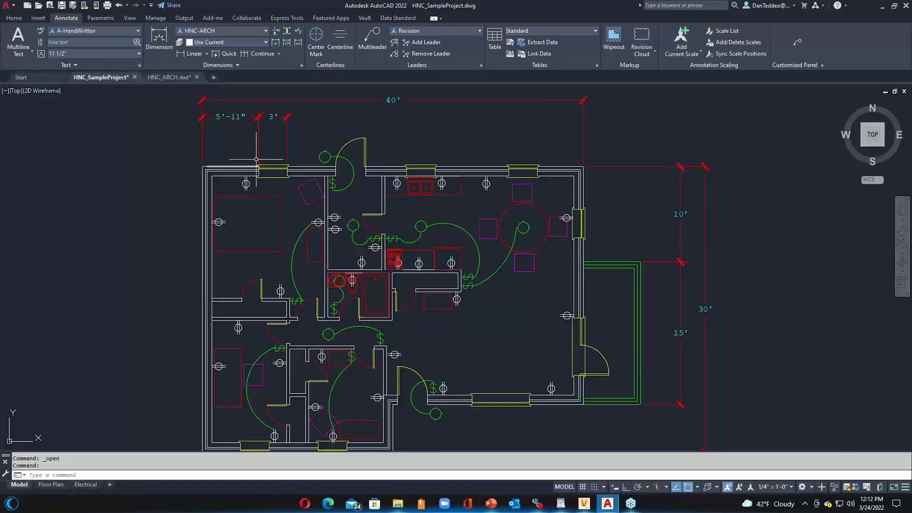
left_click(14, 18)
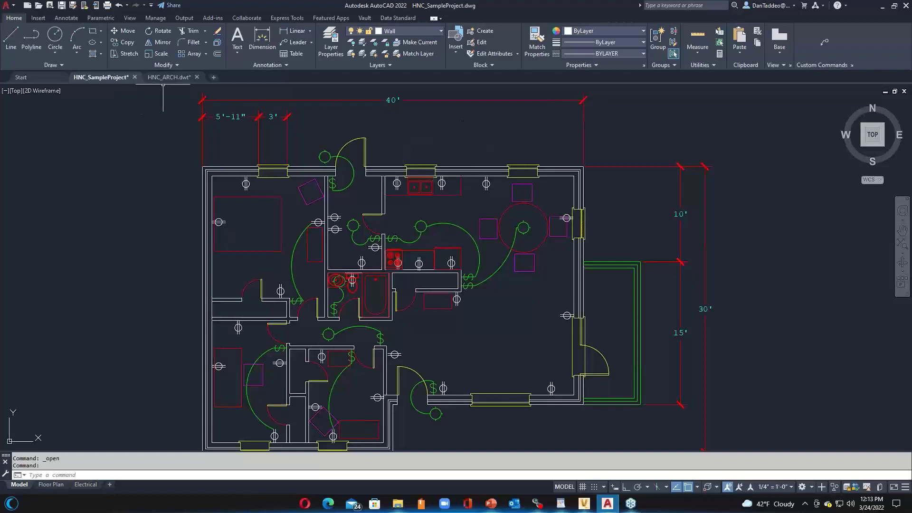
mouse_move(165, 83)
left_click(380, 134)
left_click(346, 178)
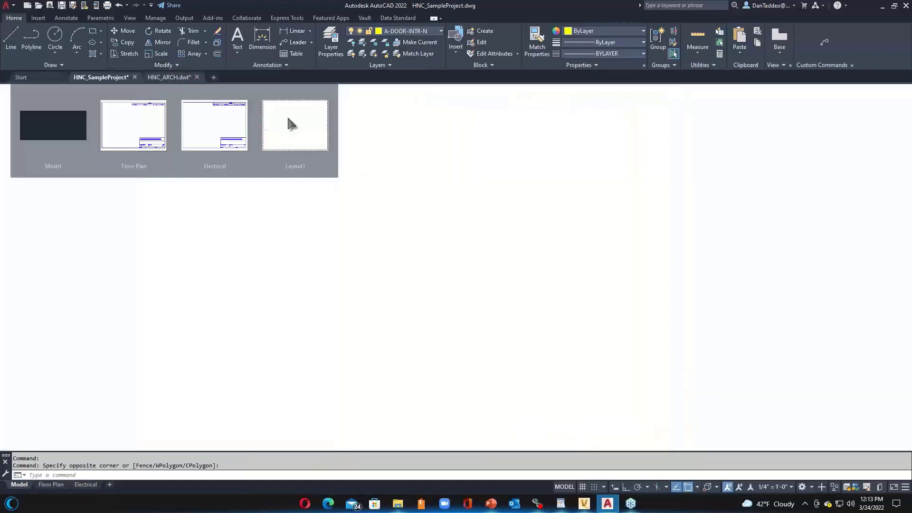
Step: Return to model space of HNC_ARCH.dwt and browse the layers of Hagerman_Template.dwg in DesignCenter
left_click(171, 79)
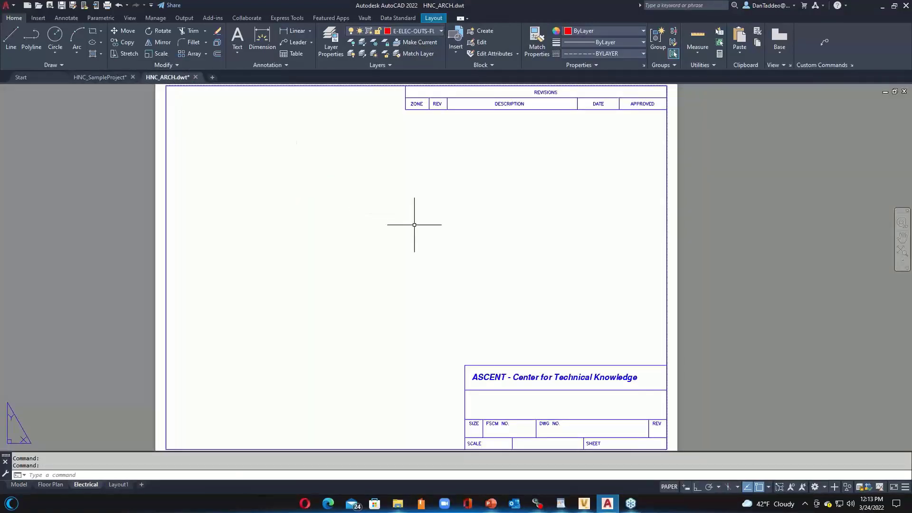
left_click(19, 484)
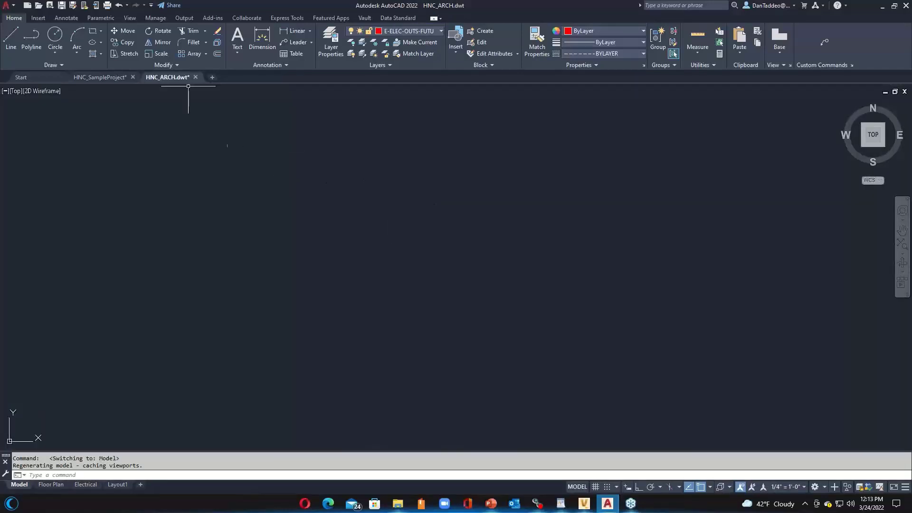
left_click(128, 19)
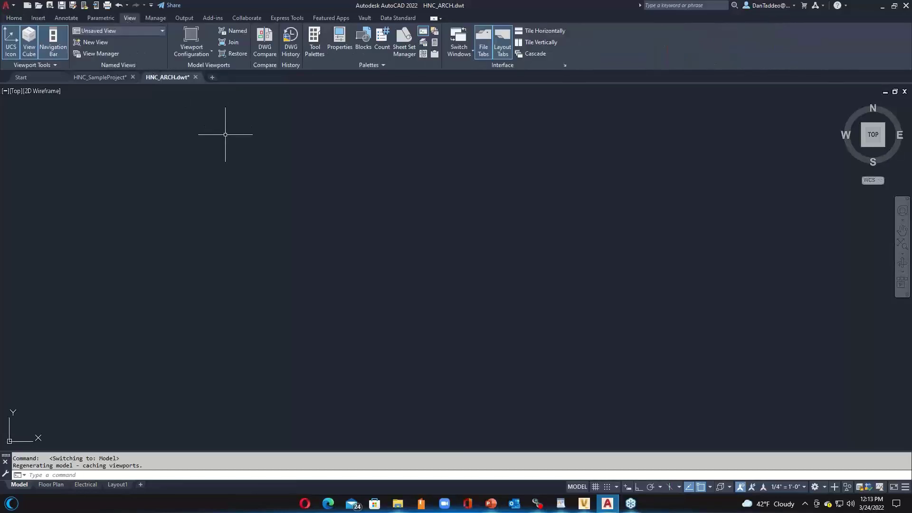
left_click(423, 53)
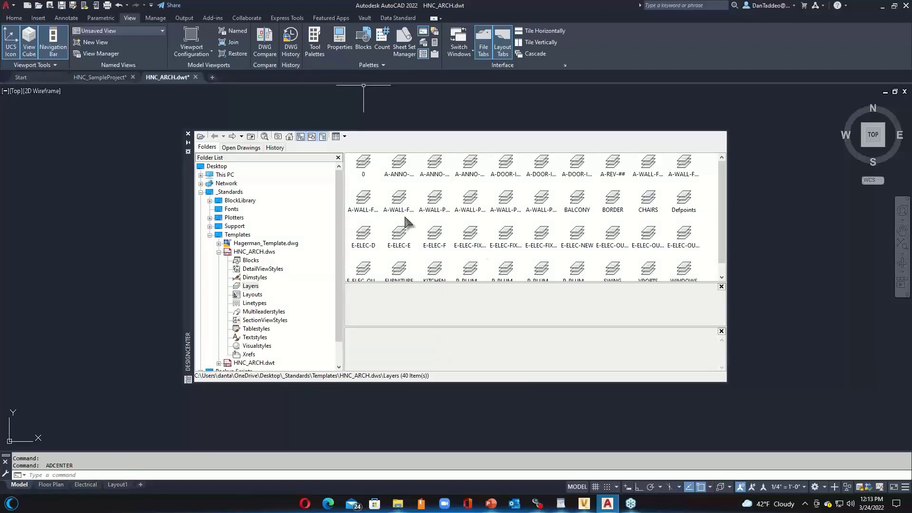
left_click(277, 243)
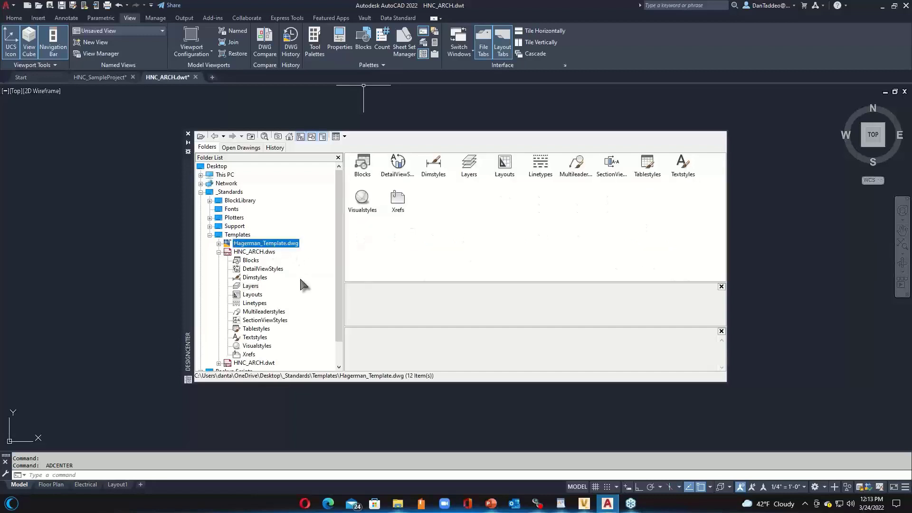
left_click(469, 164)
double_click(467, 167)
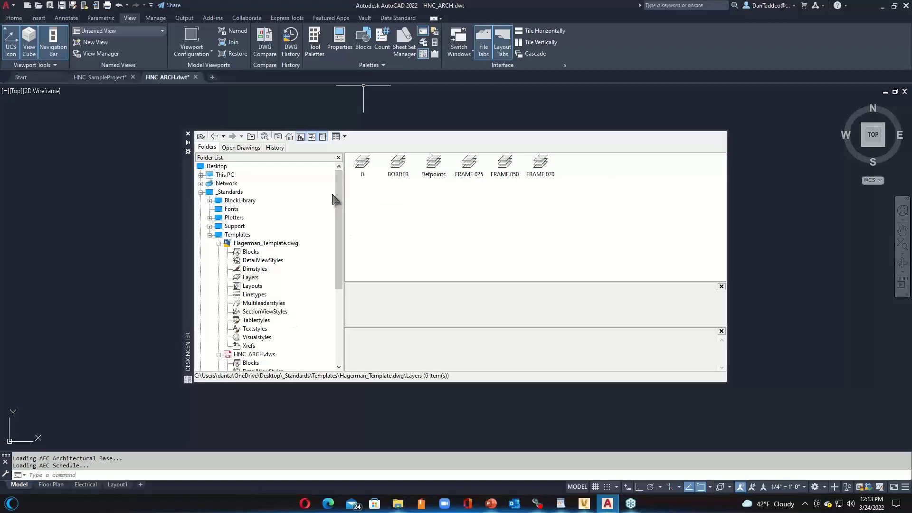
Step: Copy the BORDER, Defpoints, FRAME 025, FRAME 050 and FRAME 070 layers from Hagerman_Template.dwg into the HNC_ARCH.dwt template
left_click(399, 163)
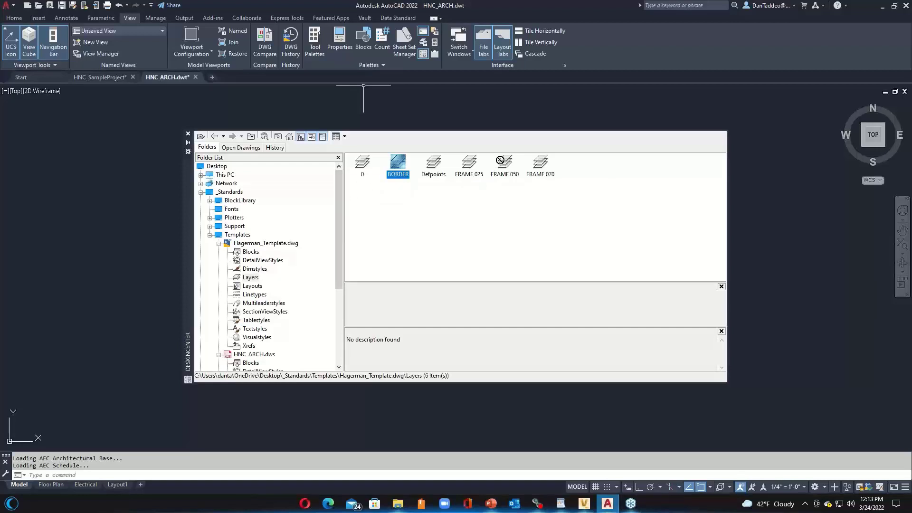
left_click_drag(501, 110, 500, 106)
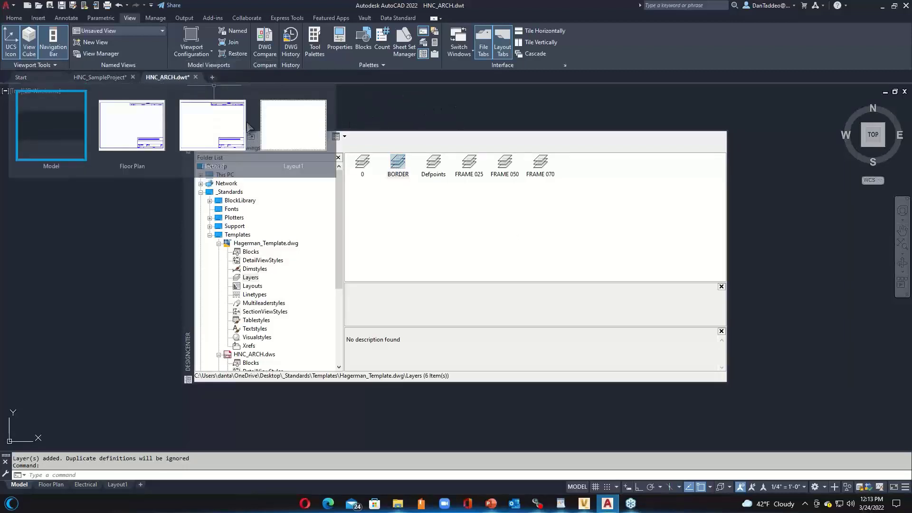
left_click_drag(595, 213, 430, 162)
mouse_move(431, 163)
left_mouse_down()
mouse_move(451, 102)
mouse_move(435, 109)
mouse_move(447, 122)
left_mouse_up()
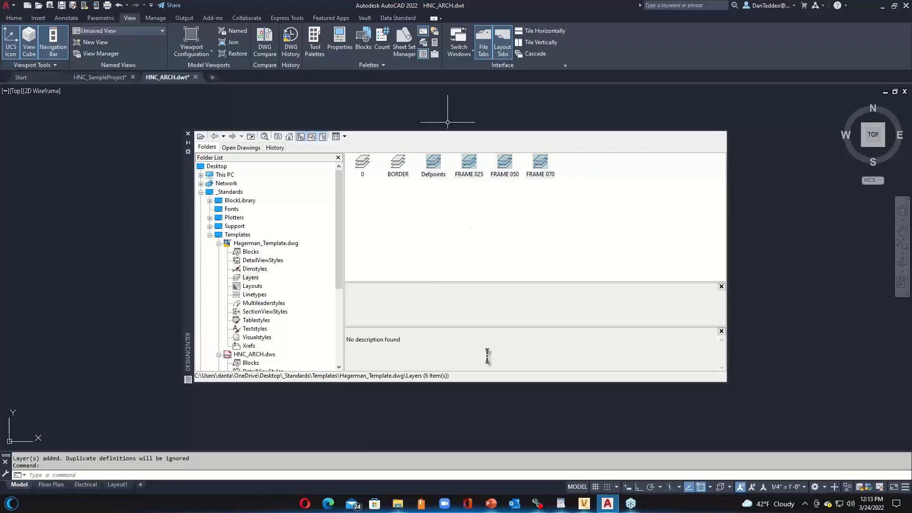
Step: Make P-PLUM-SAN-NEW the current layer and check the template's layer list for the imported FRAME layers
left_click(15, 17)
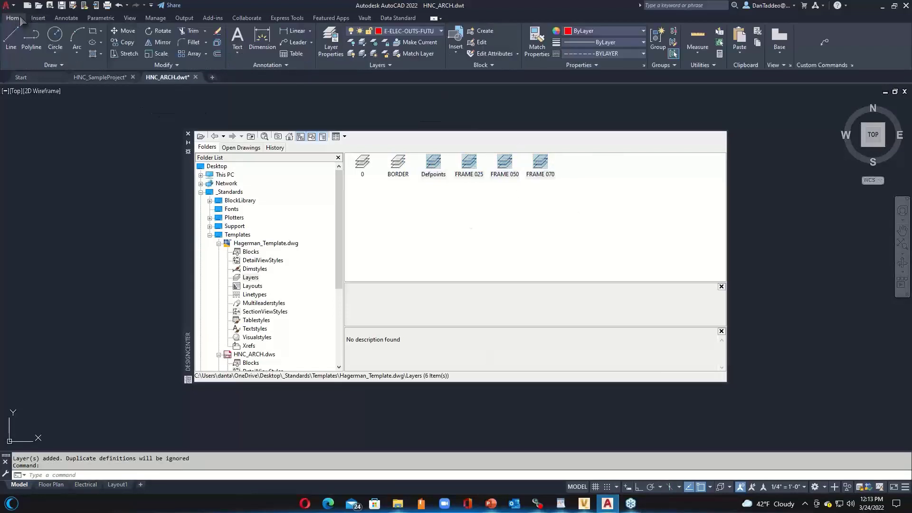
left_click(416, 34)
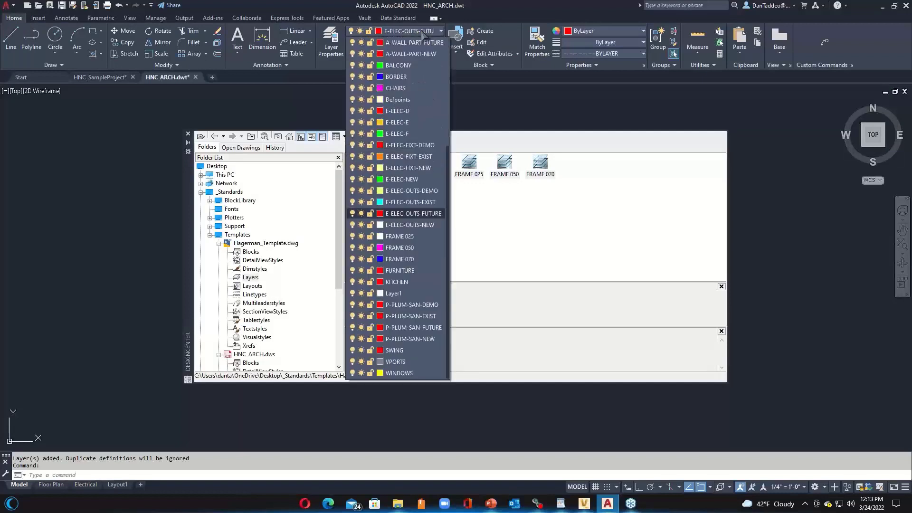
left_click(391, 334)
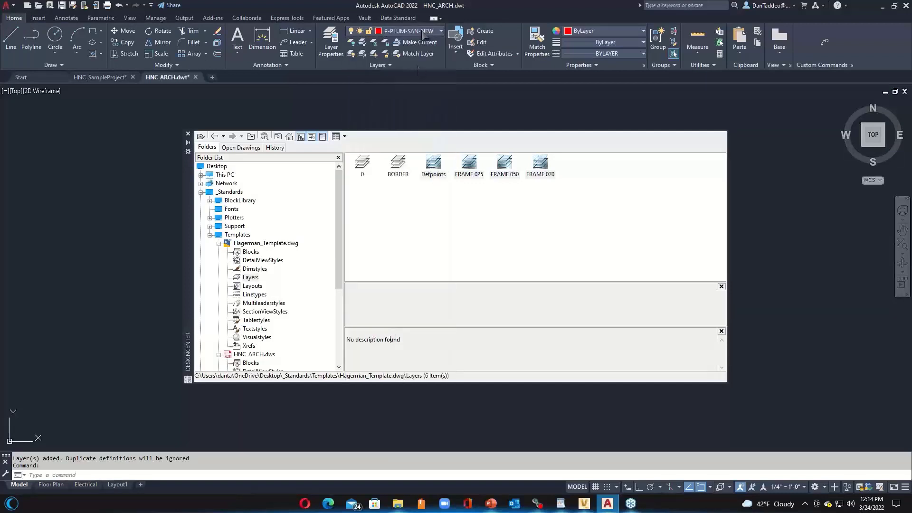
left_click(436, 31)
scroll(424, 158, "up", 5)
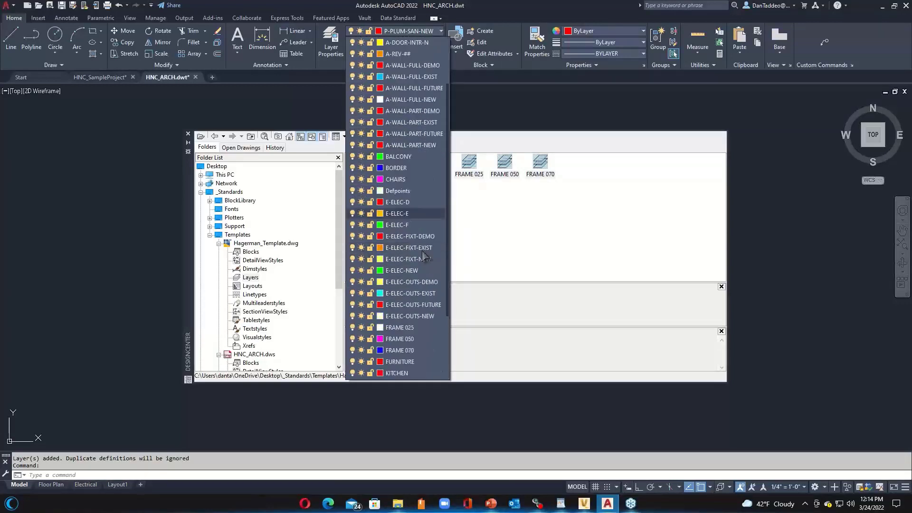
scroll(421, 255, "down", 5)
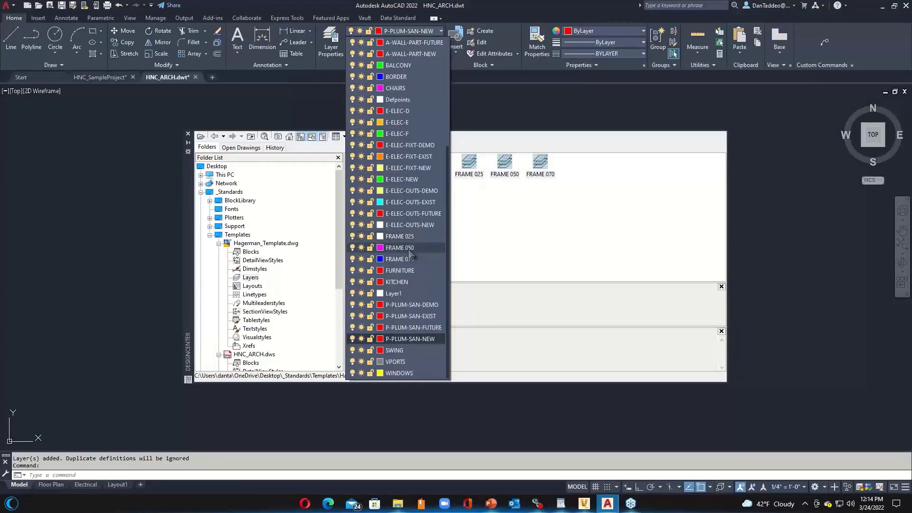
left_click(554, 205)
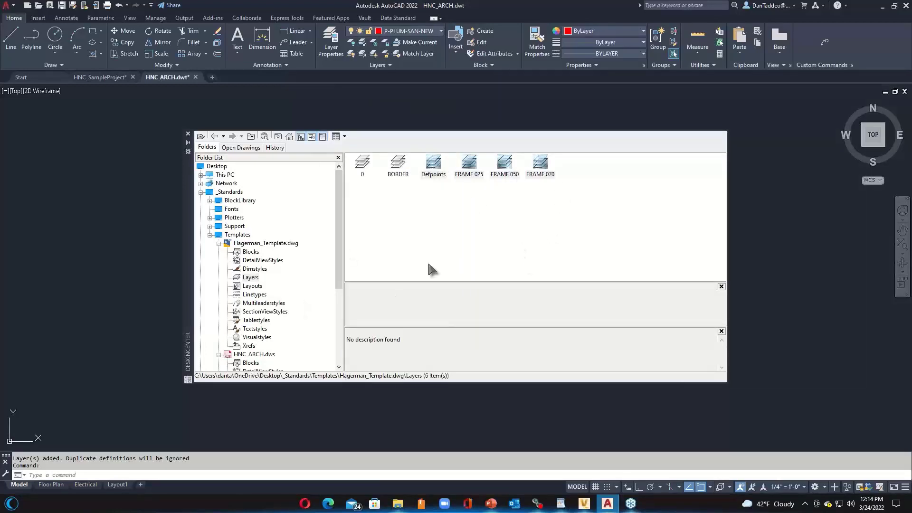
Step: Browse the dimension styles of Hagerman_Template.dwg in DesignCenter
left_click(274, 244)
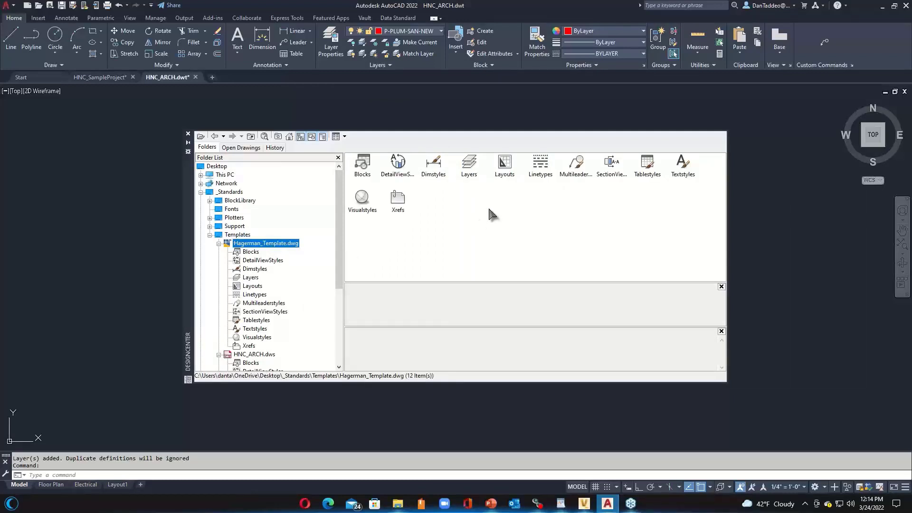
left_click(433, 167)
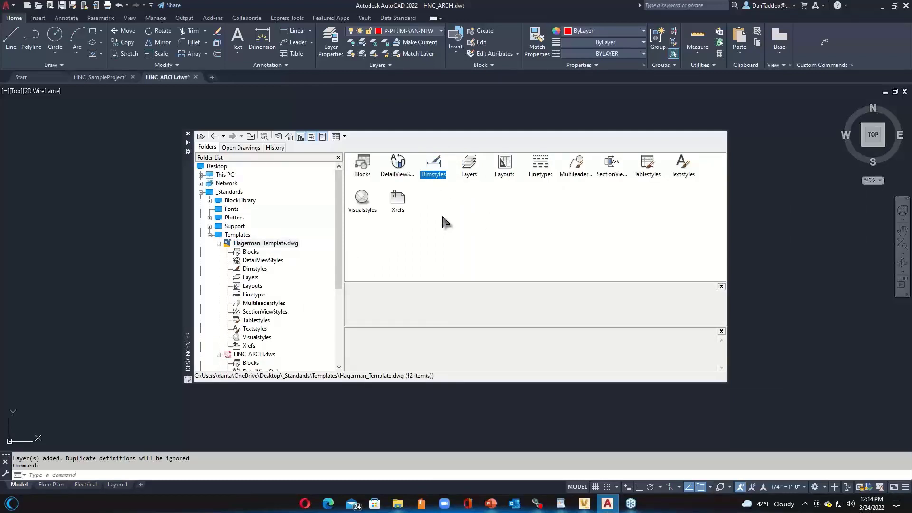
double_click(433, 169)
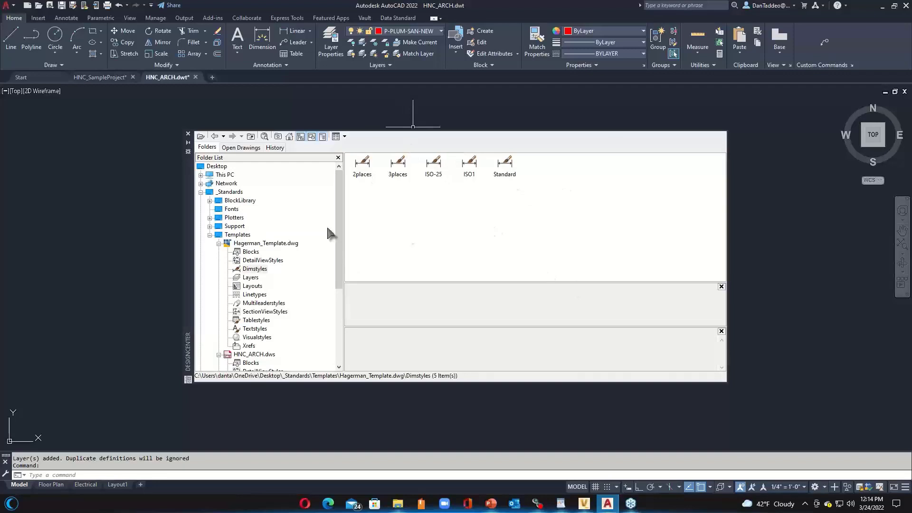
Step: Close DesignCenter and save the HNC_ARCH.dwt template without logging in to Vault
left_click(188, 134)
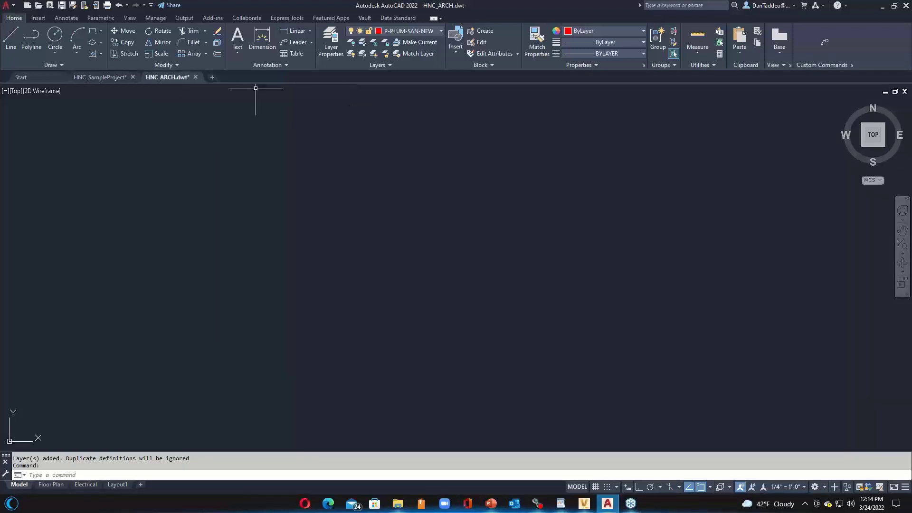
key("ctrl+s")
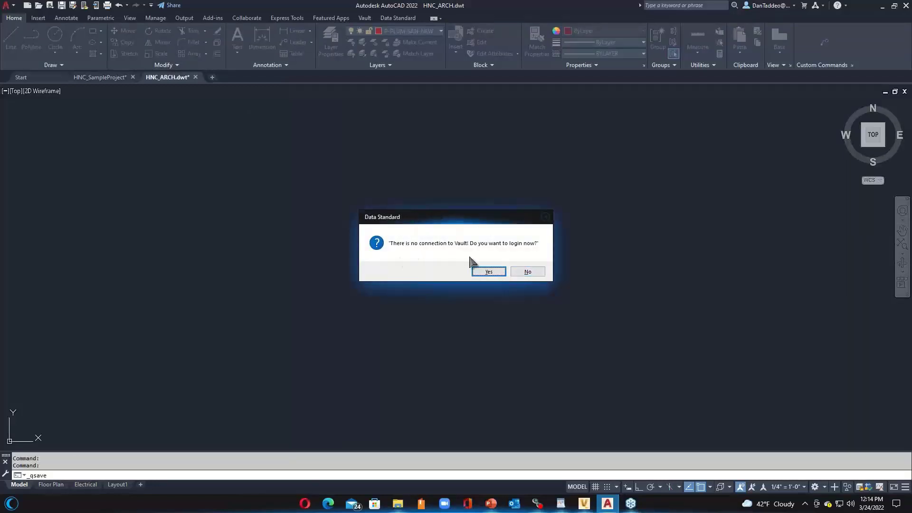
left_click(530, 271)
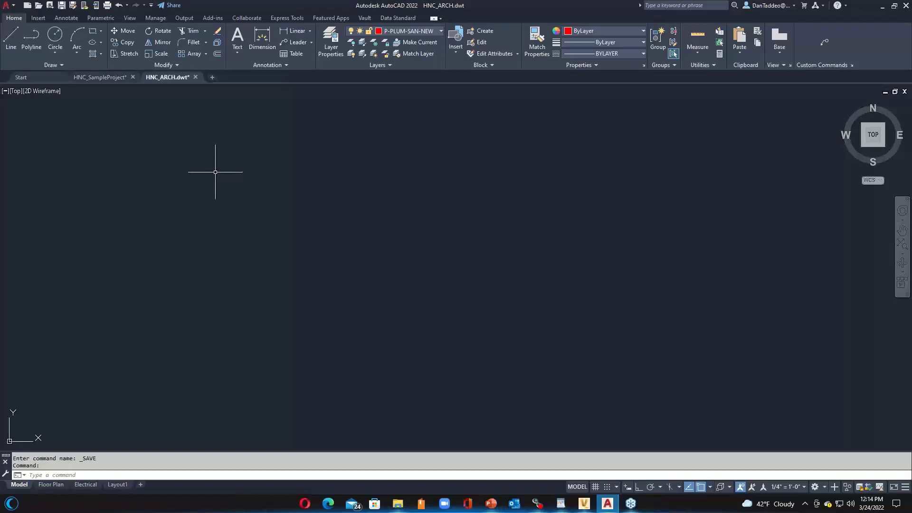
Step: Switch to the HNC_SampleProject drawing, look in the _Standards folder while choosing a template for a new drawing, and cancel the selection
left_click(102, 78)
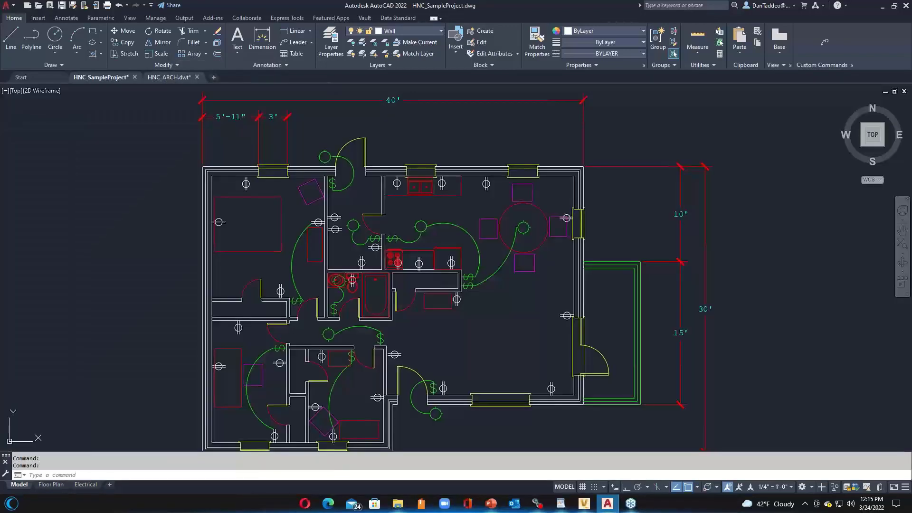
left_click(27, 5)
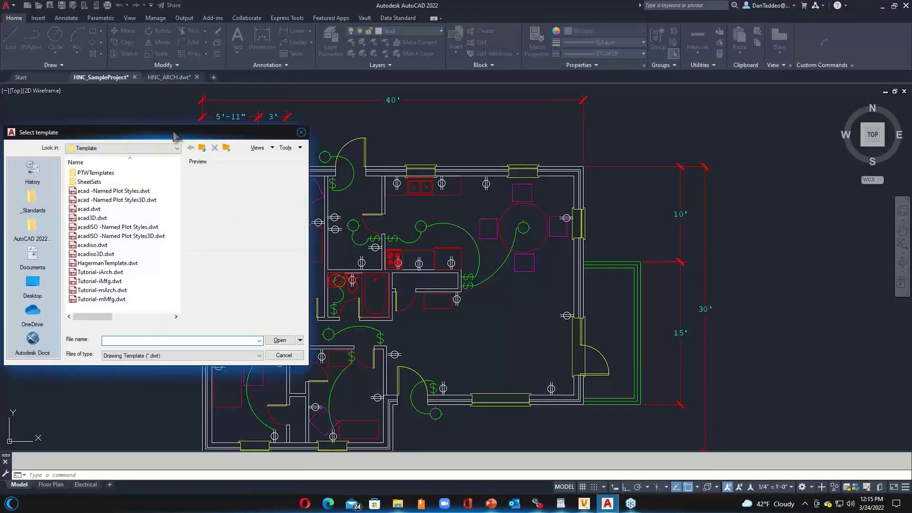
left_click_drag(179, 132, 448, 130)
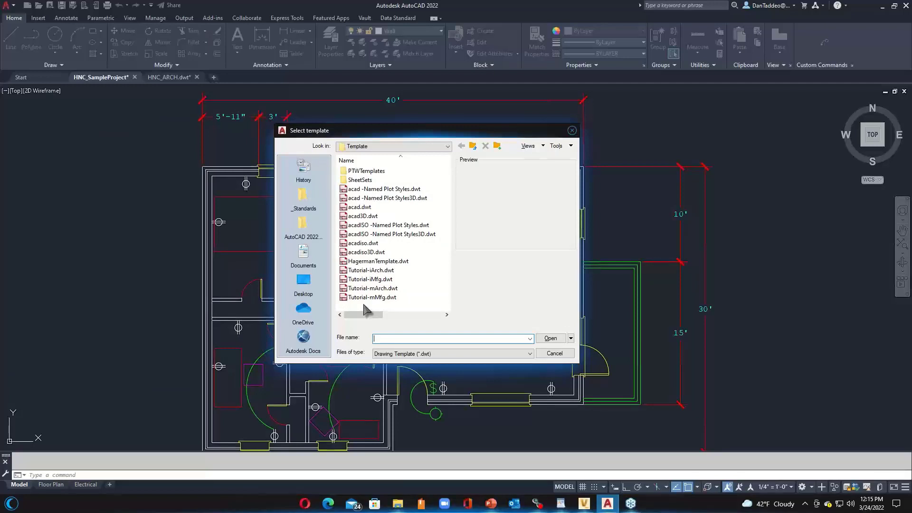
left_click(306, 209)
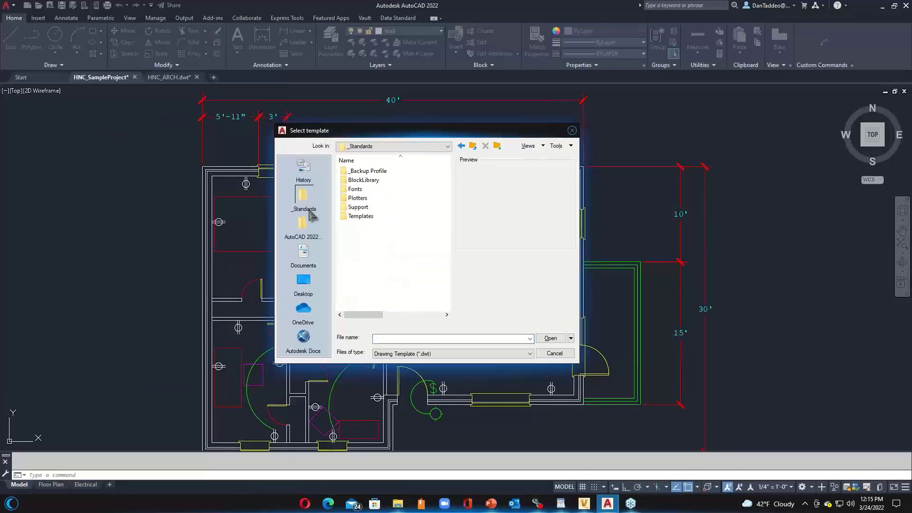
left_click(359, 217)
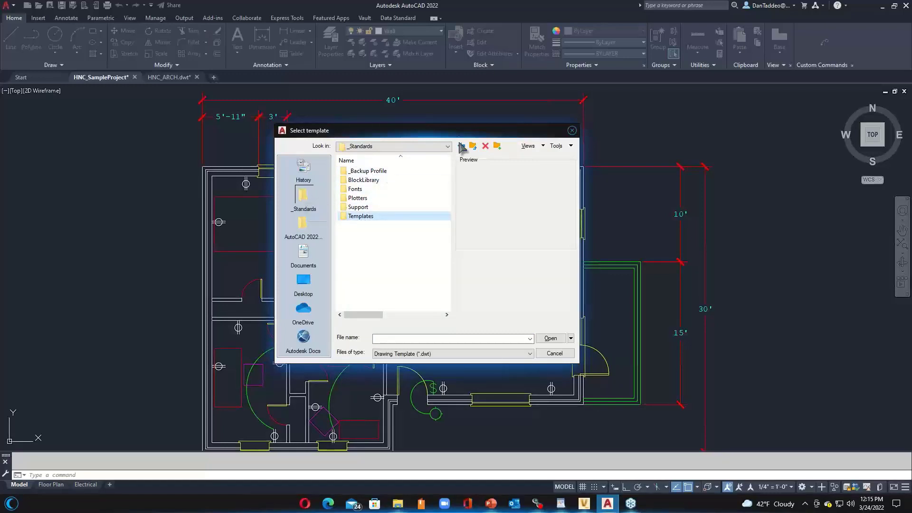
left_click(571, 130)
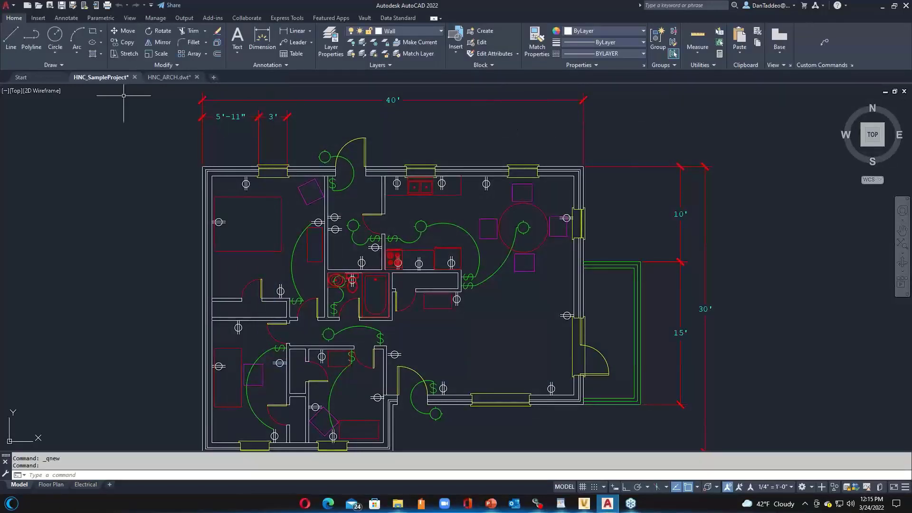
Step: Open the program options and review the file locations for templates, tool palettes and printer support files
left_click(13, 6)
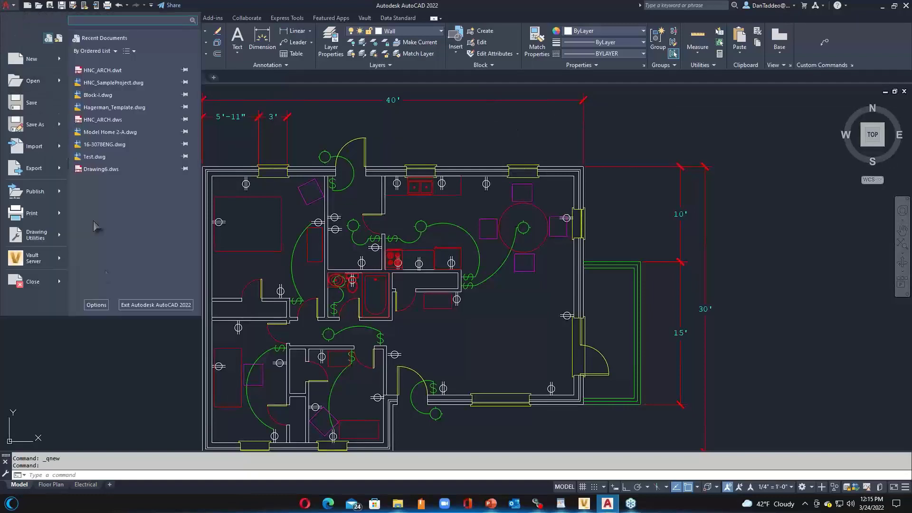
left_click(96, 305)
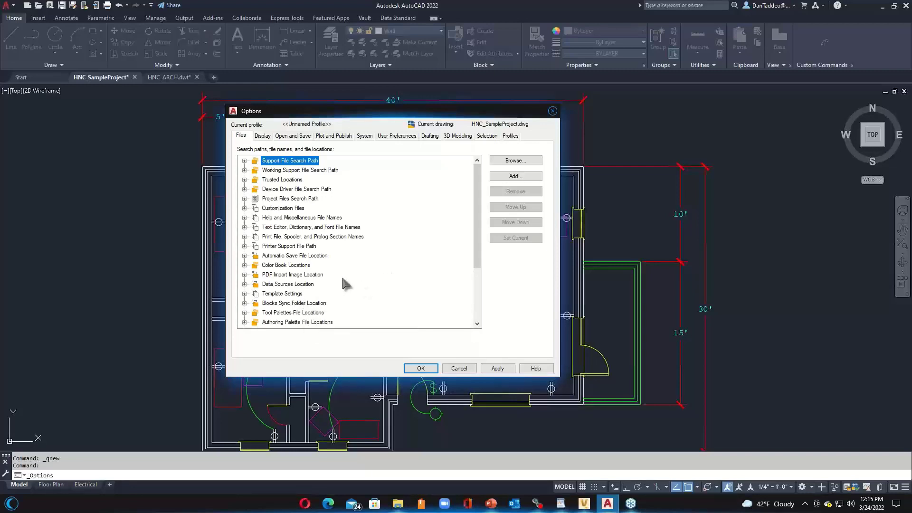
left_click(287, 295)
scroll(377, 280, "down", 1)
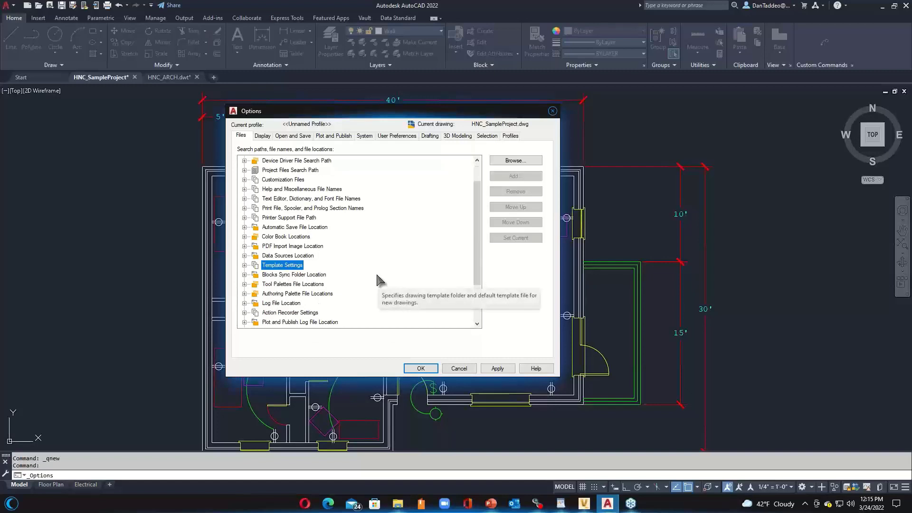
scroll(378, 280, "down", 1)
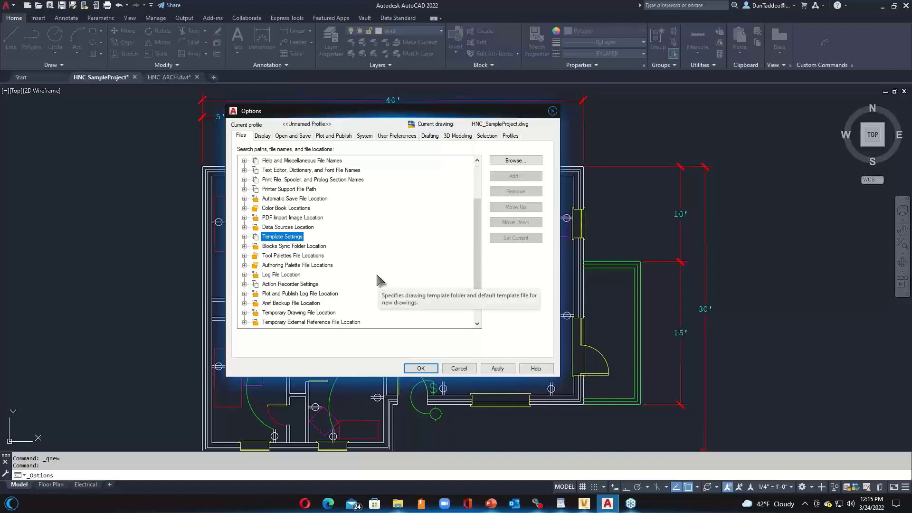
left_click(334, 255)
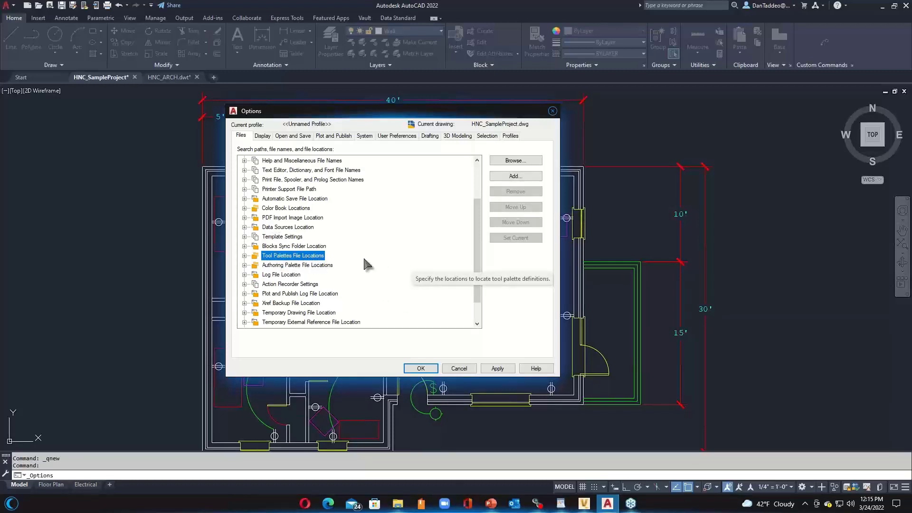
scroll(329, 245, "up", 2)
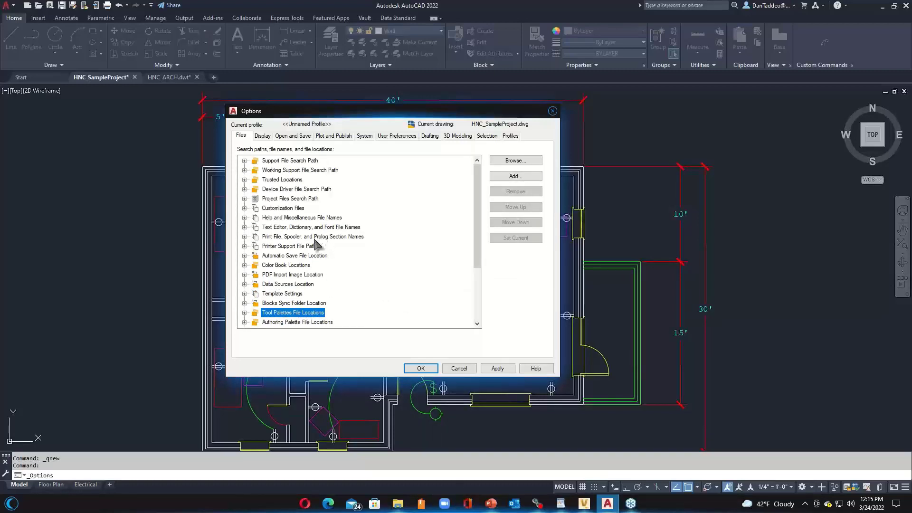
left_click(290, 246)
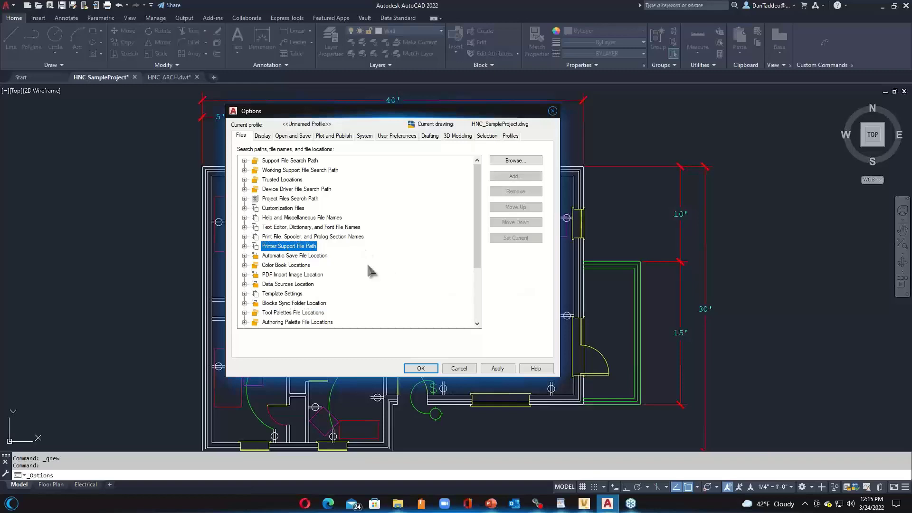
left_click(245, 246)
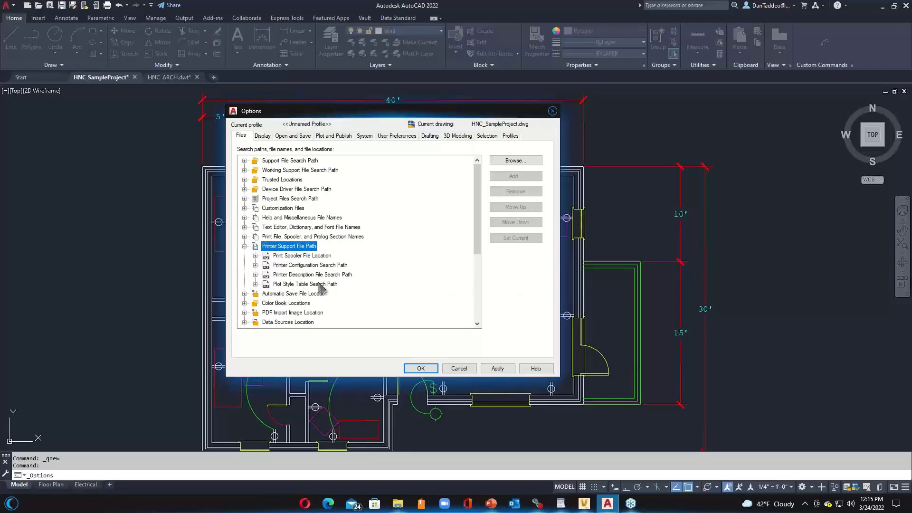
left_click(244, 246)
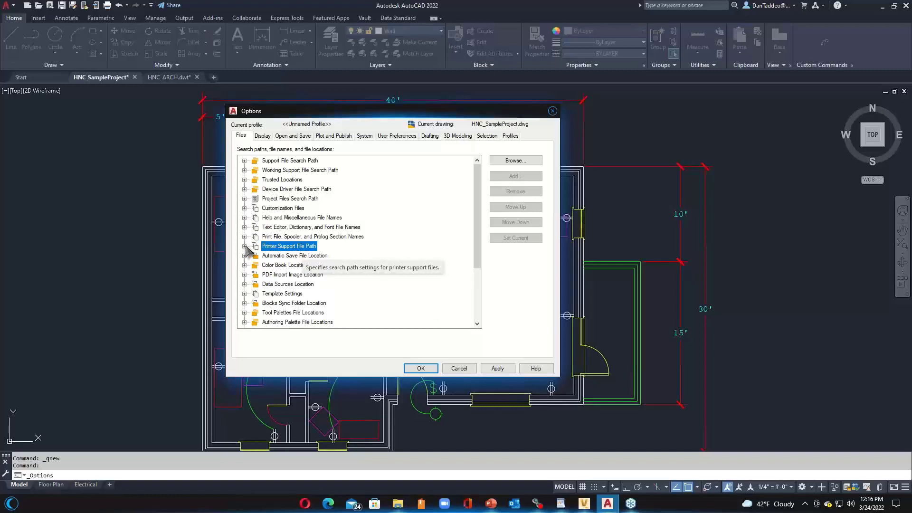
Step: Check the automatic save interval and the automatic save file location in the options
left_click(299, 259)
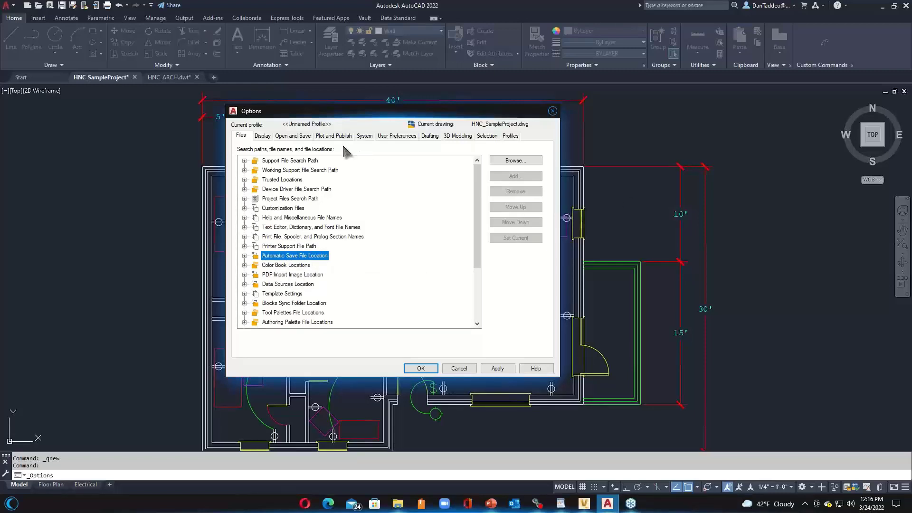
left_click(292, 136)
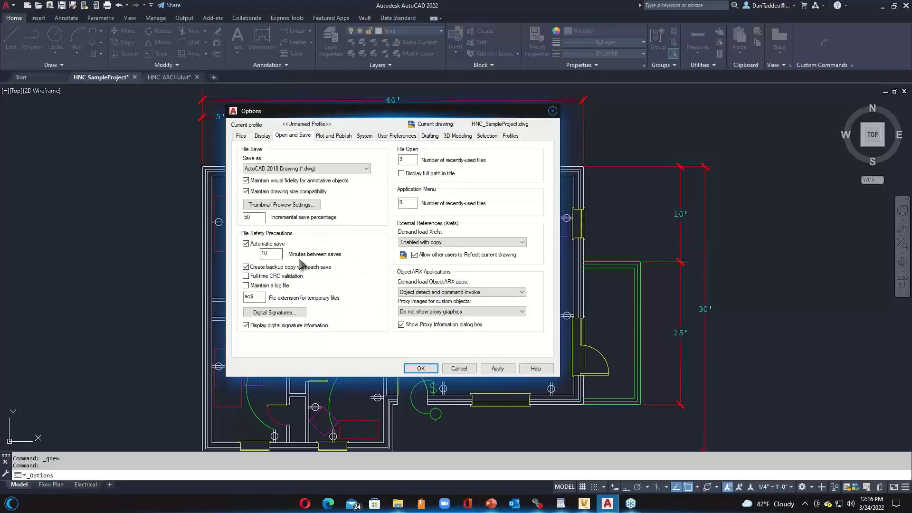
left_click(241, 136)
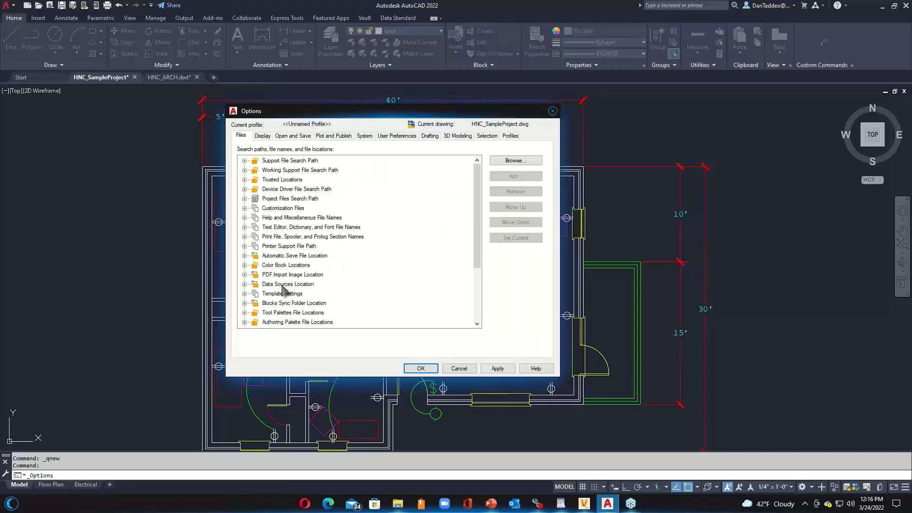
left_click(285, 256)
left_click(244, 256)
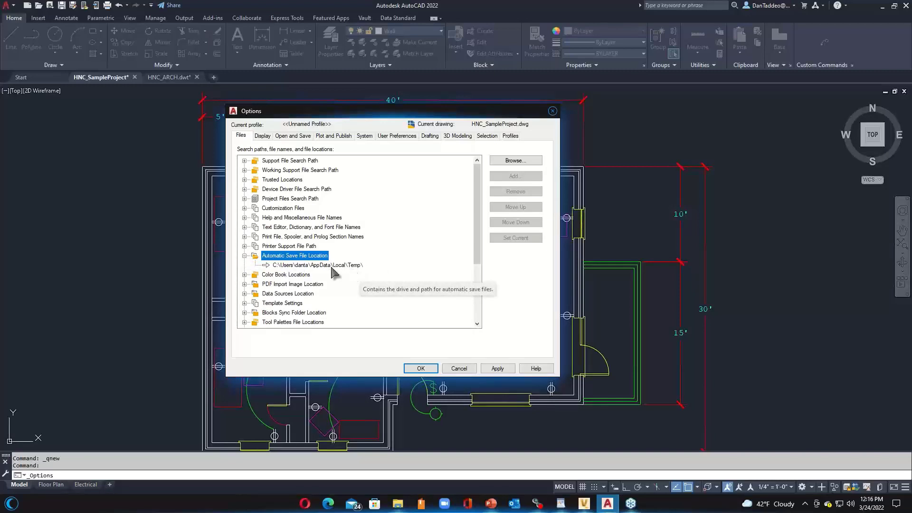
left_click(245, 255)
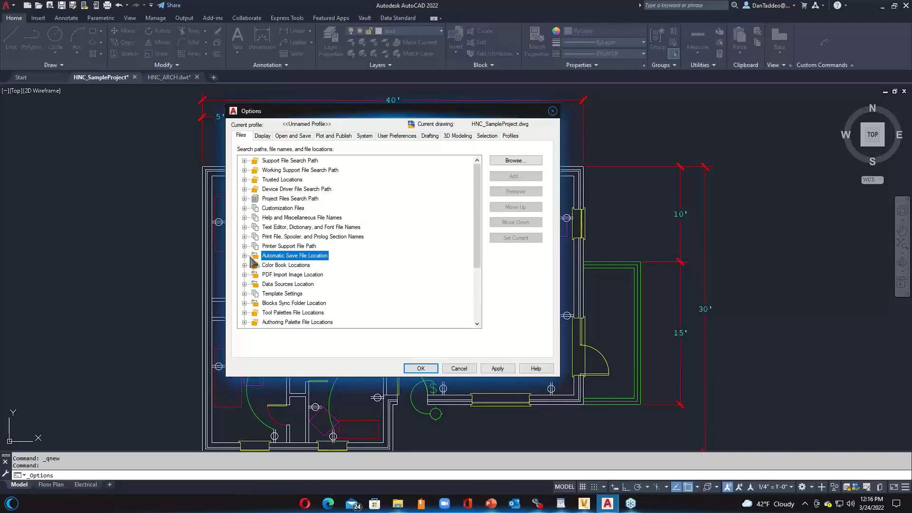
Step: Open the folder selection for the Drawing Template File Location path under Template Settings
double_click(282, 293)
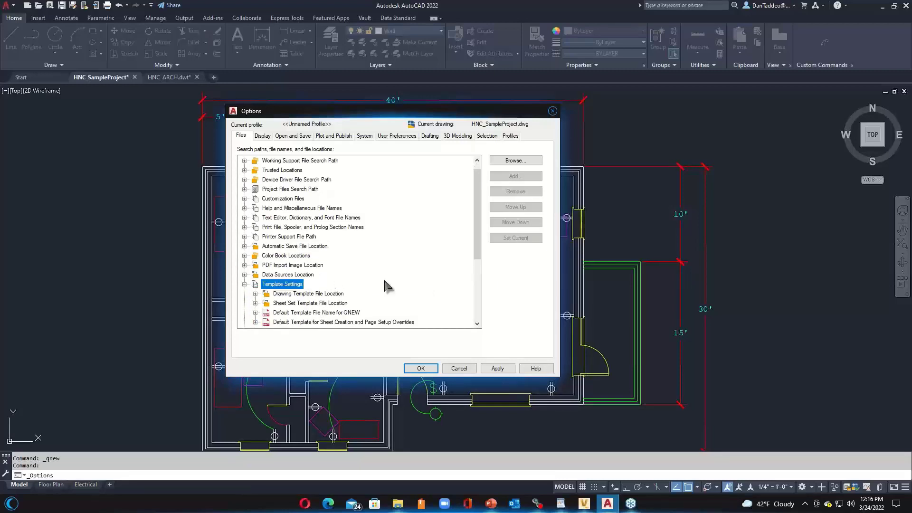
left_click(321, 266)
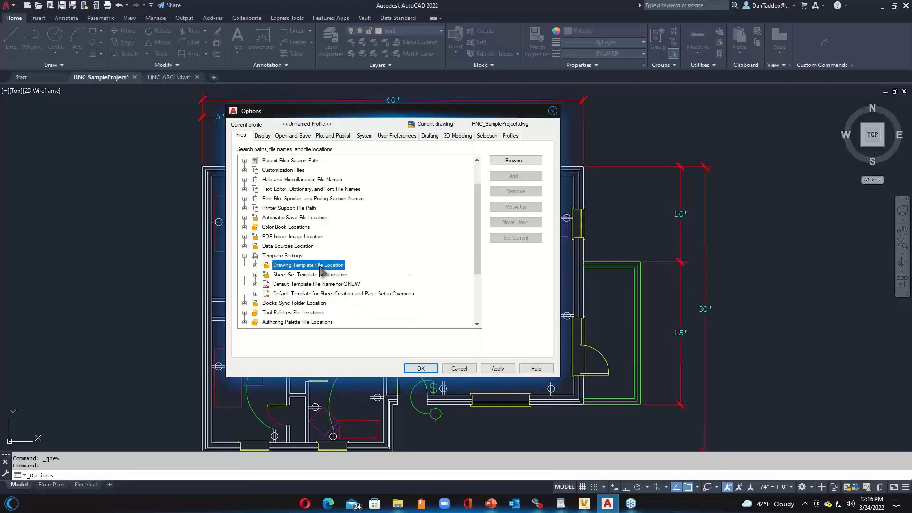
left_click(255, 265)
left_click(354, 275)
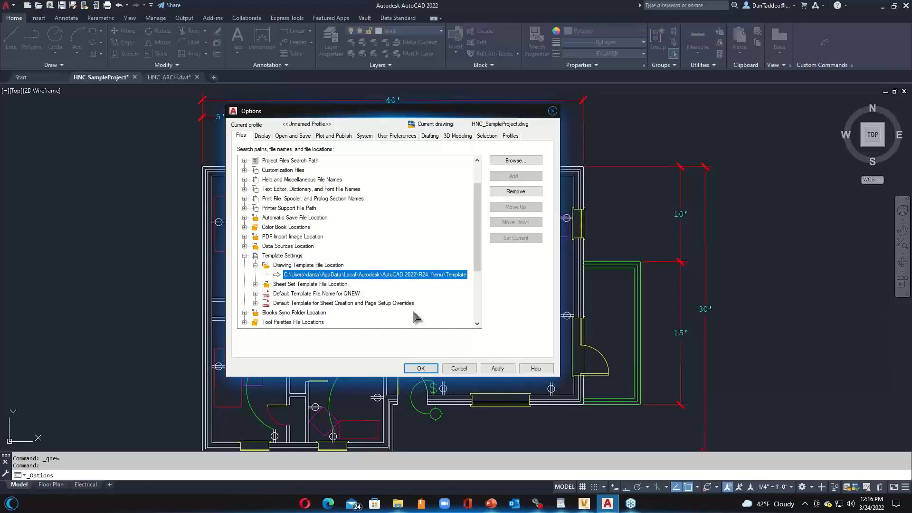
left_click(536, 161)
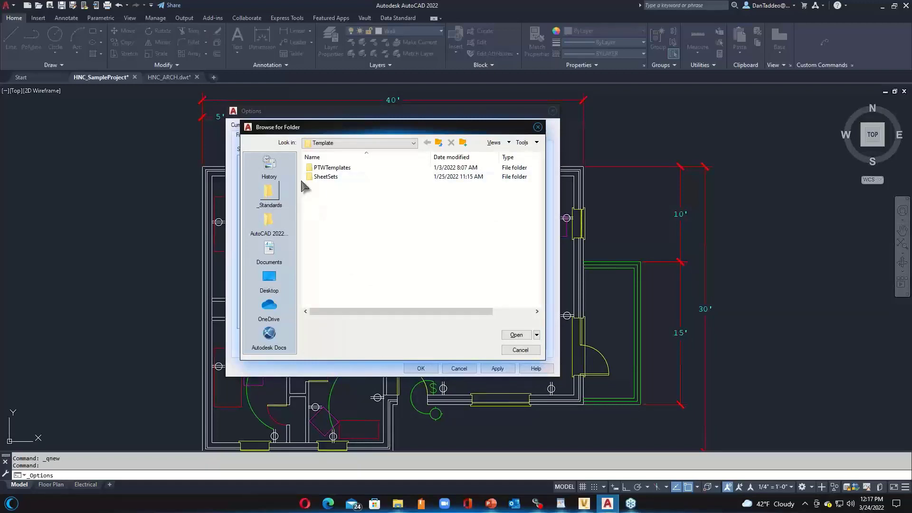
Step: Add the SheetSets folder to the Places shortcuts of the folder browser and remove it again
right_click(314, 177)
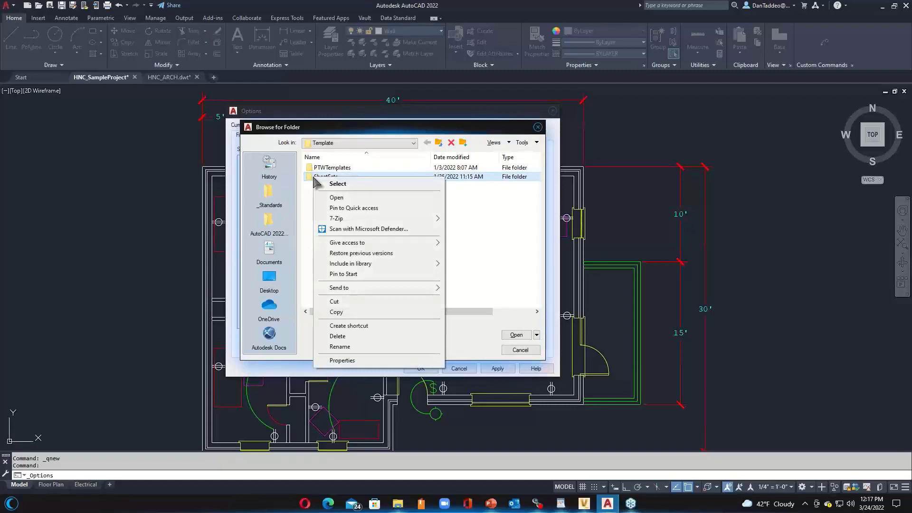
left_click(303, 184)
left_click_drag(319, 177, 283, 221)
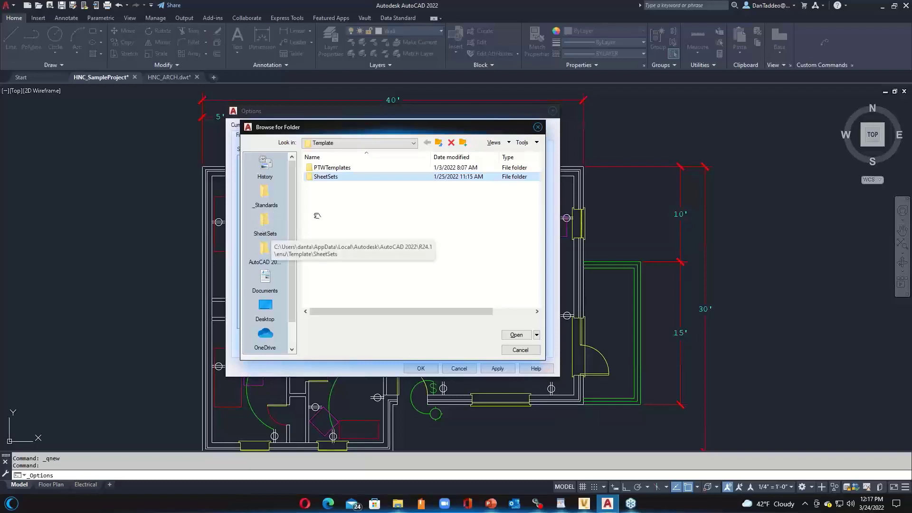
right_click(267, 221)
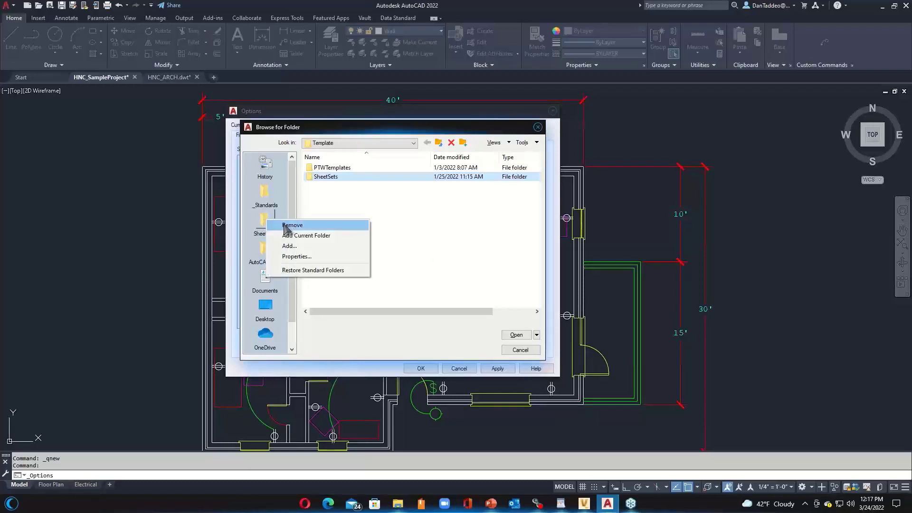
left_click(284, 226)
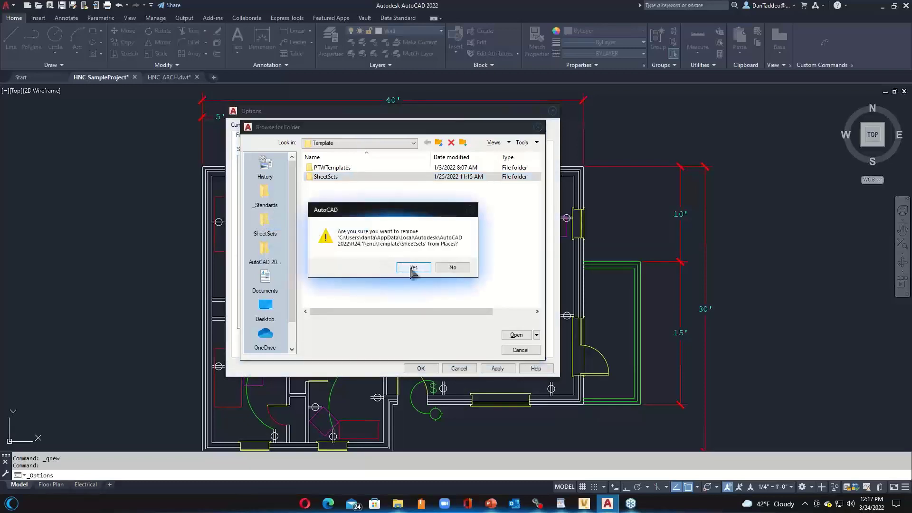
left_click(412, 268)
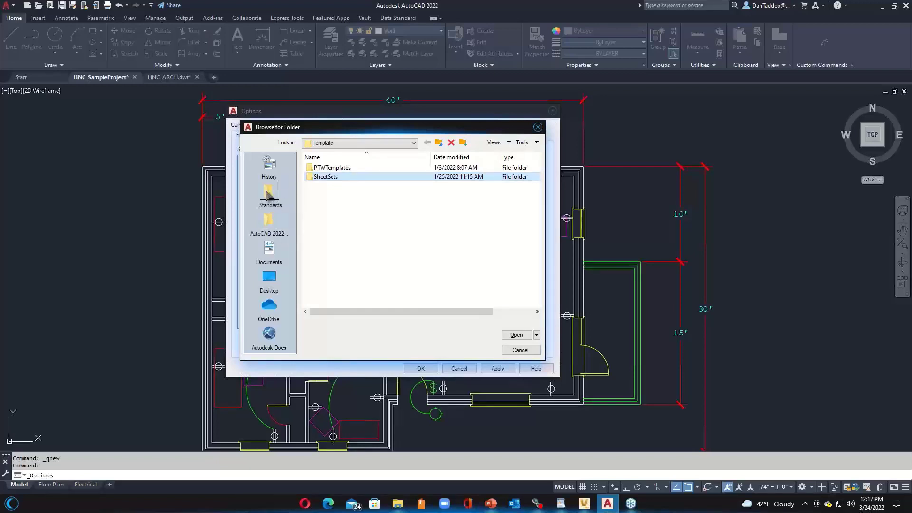
Step: Set the drawing template file location to G:\_Standards\Templates and apply the options
left_click(268, 190)
left_click(326, 212)
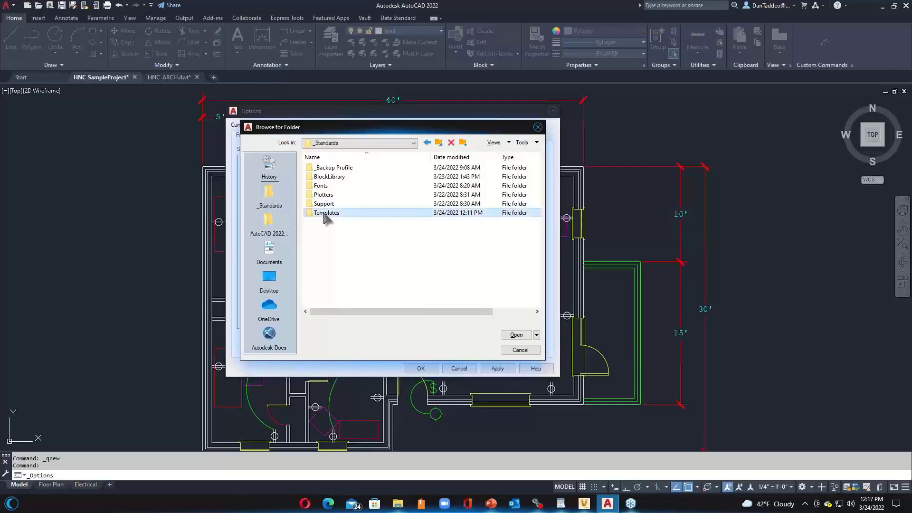
left_click(517, 335)
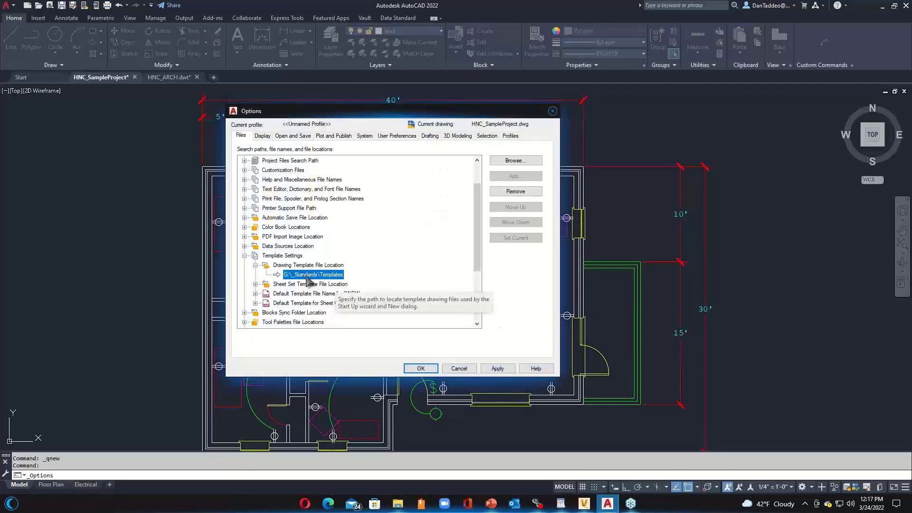
left_click(494, 369)
left_click(420, 368)
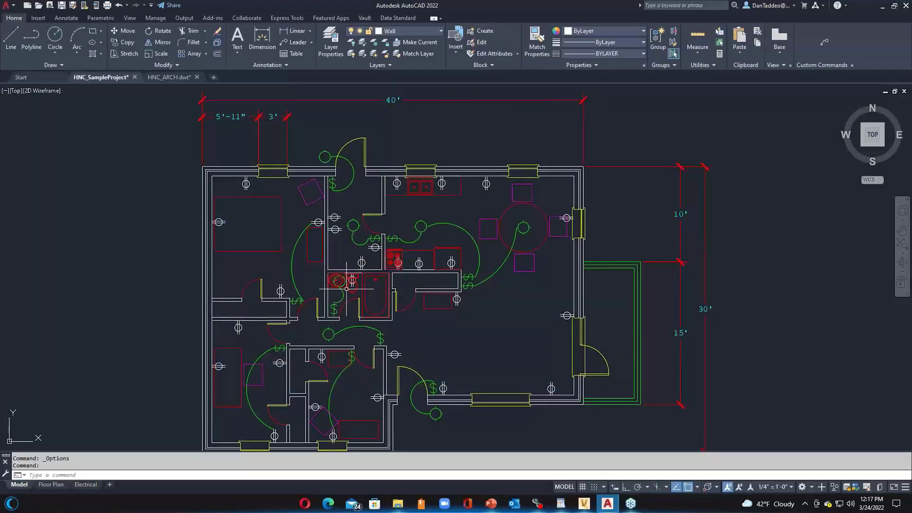
Step: Check which folder and templates are offered for a new drawing, including HNC_ARCH.dwt, and close the template selection without creating one
key("ctrl+n")
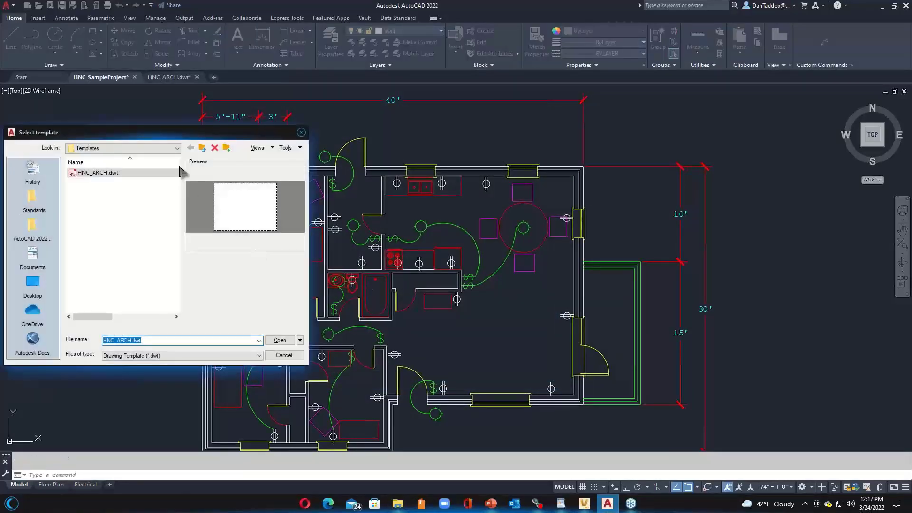
left_click_drag(176, 141, 440, 154)
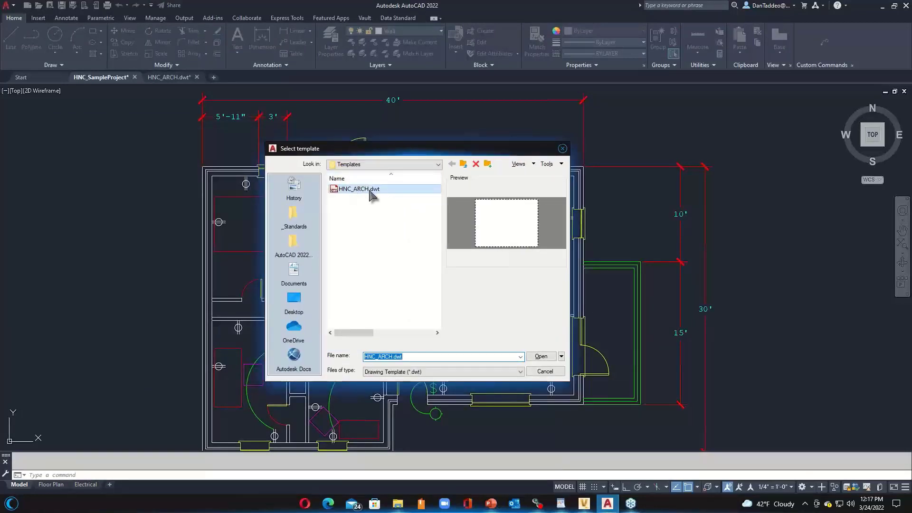
left_click(375, 164)
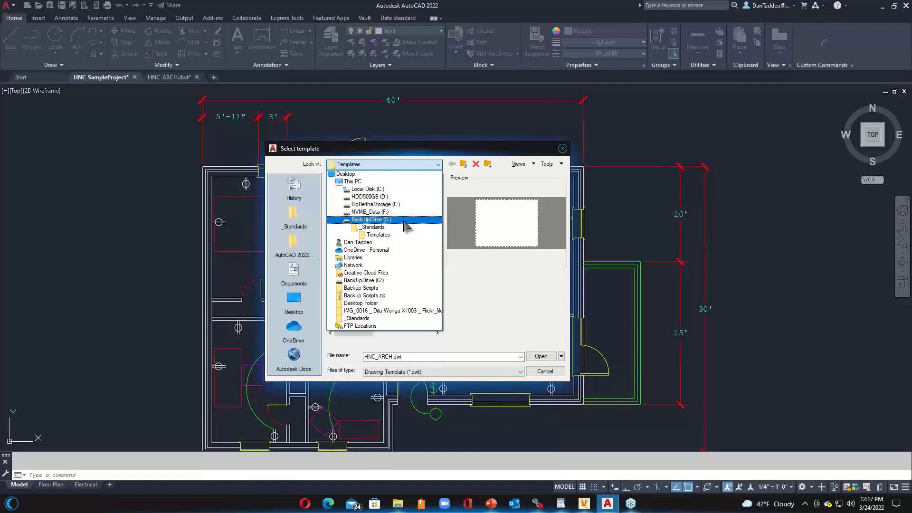
left_click(562, 149)
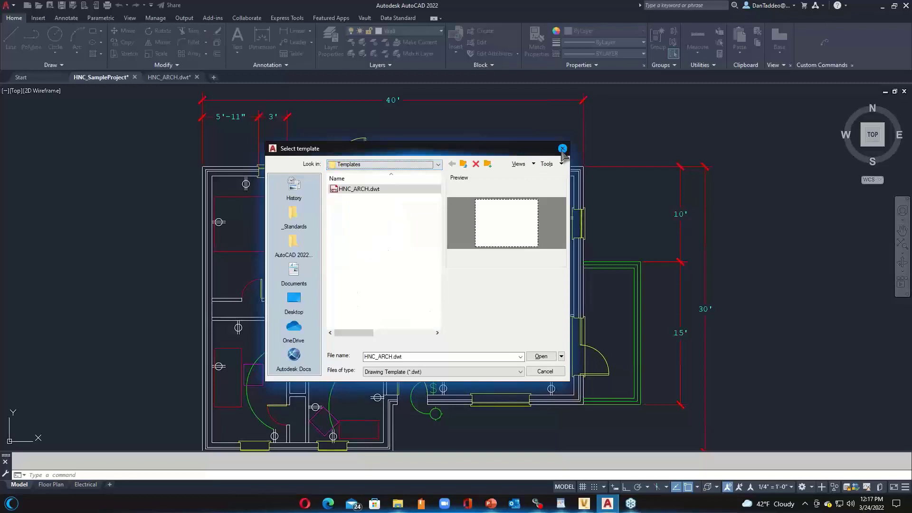
left_click(563, 149)
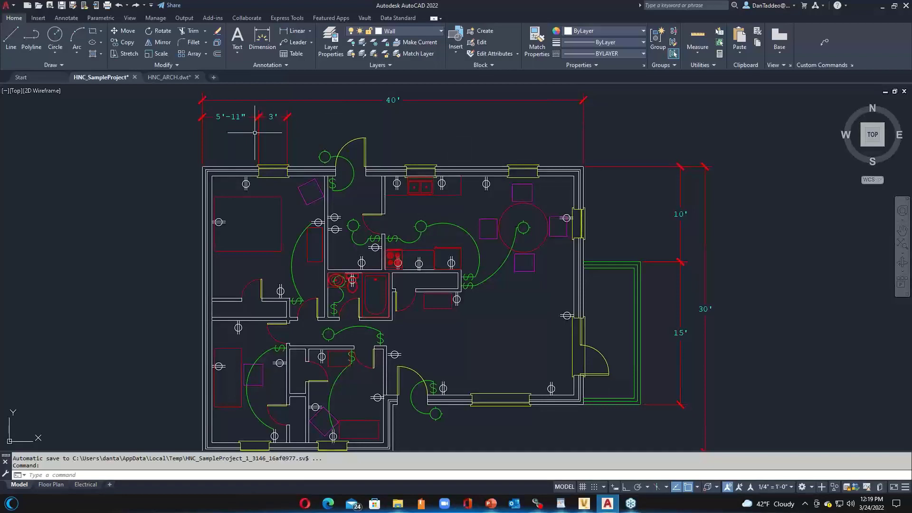
Step: Look up the AutoCAD Drawing Standards (*.dws) file type in the save-as options of HNC_SampleProject and cancel without saving
left_click(164, 77)
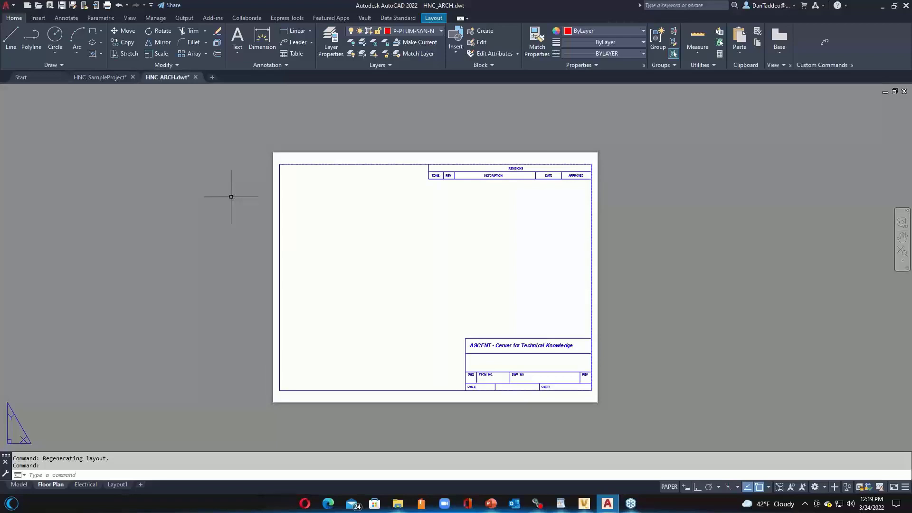
left_click(101, 77)
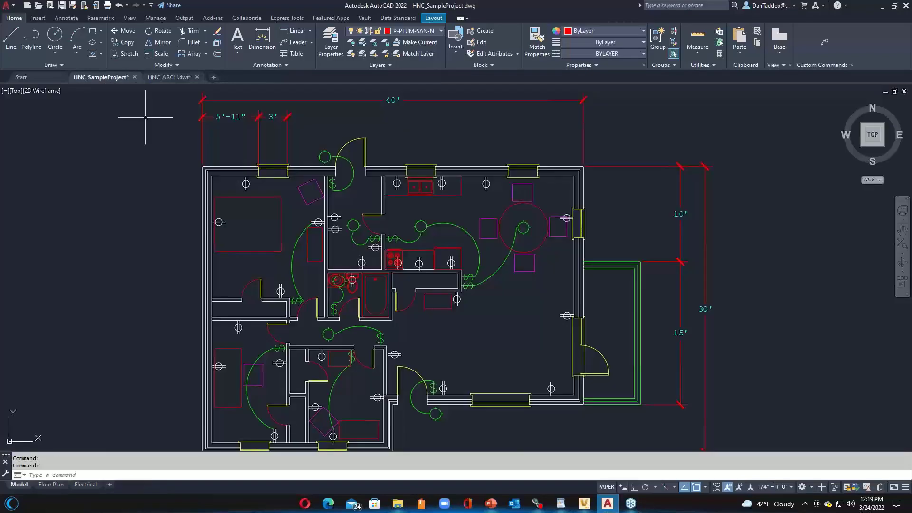
left_click(6, 6)
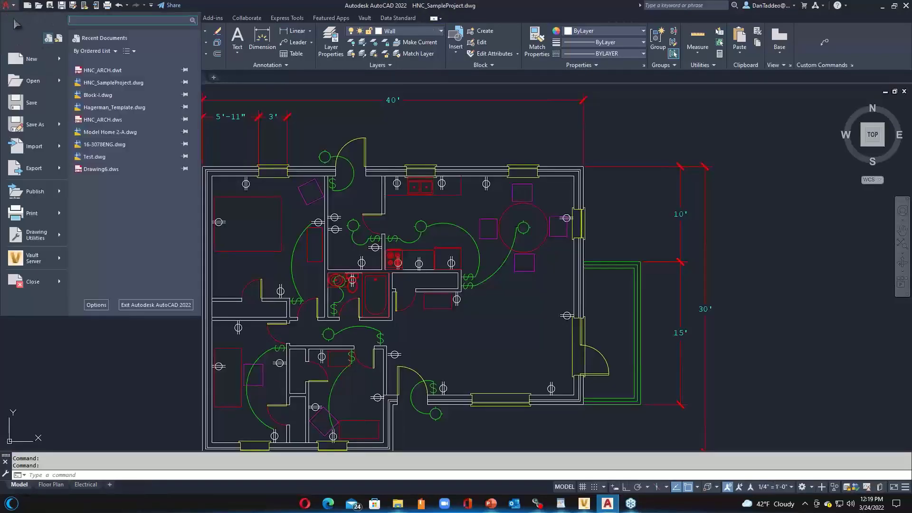
key("Escape")
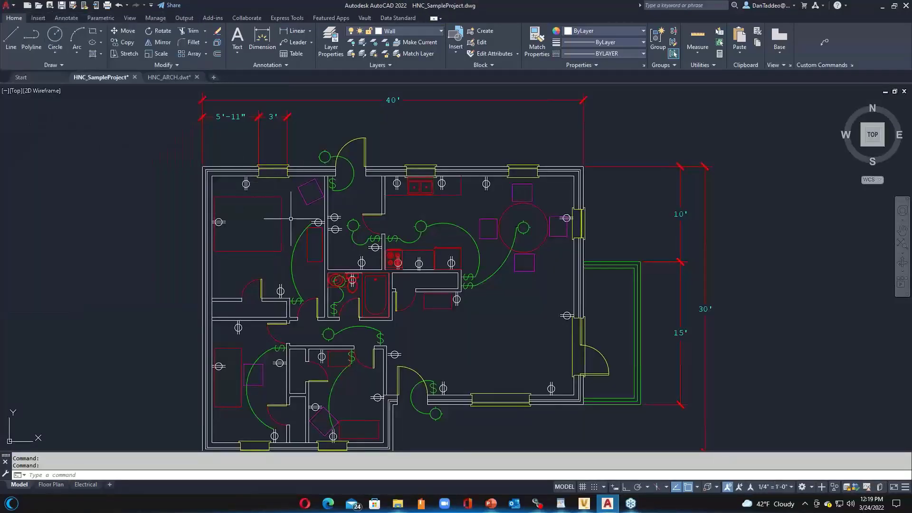
left_click(73, 6)
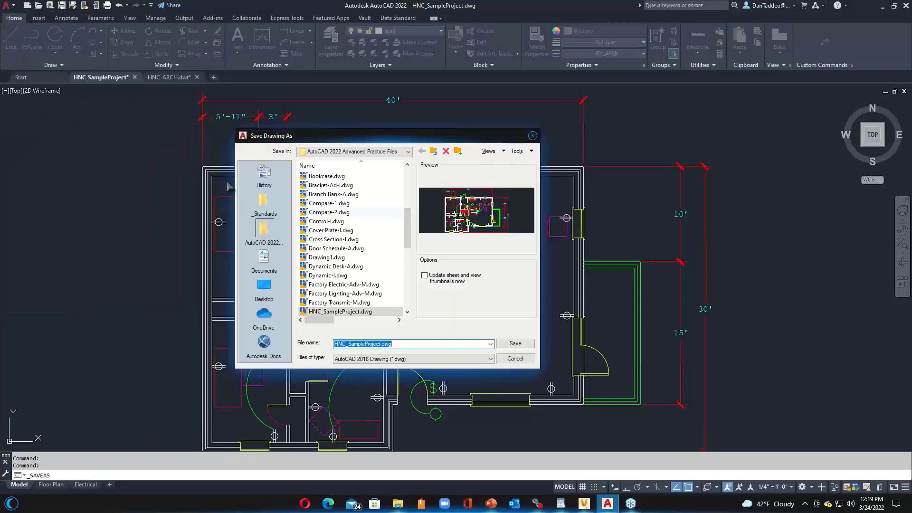
left_click(465, 360)
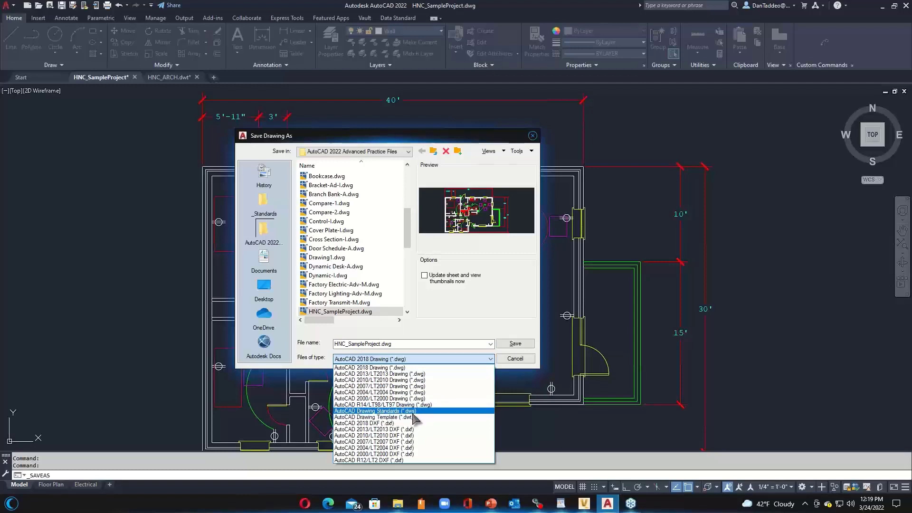
left_click(533, 134)
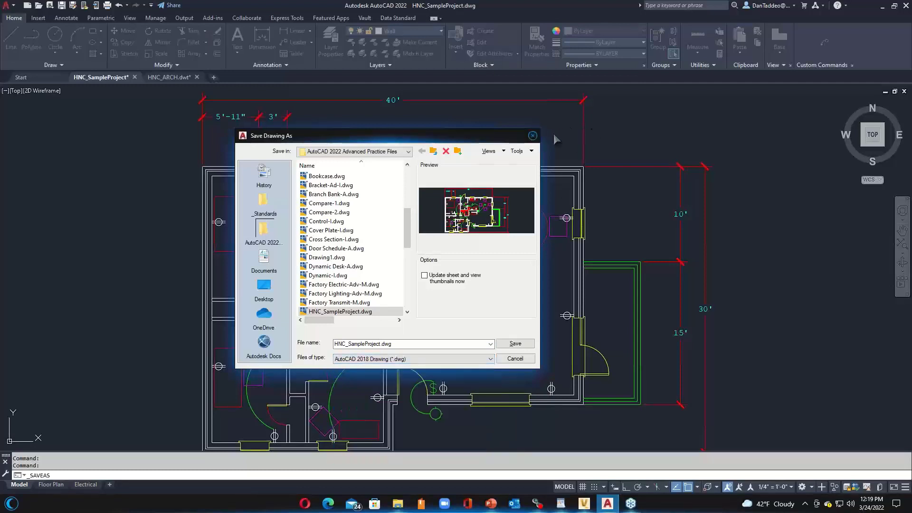
left_click(533, 135)
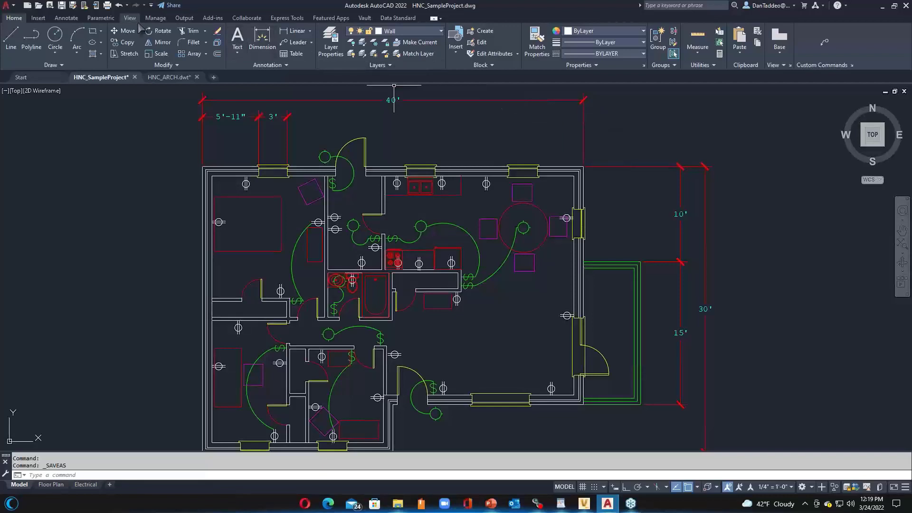
Step: Open the CAD standards configuration of HNC_SampleProject to view its associated standards file
left_click(155, 18)
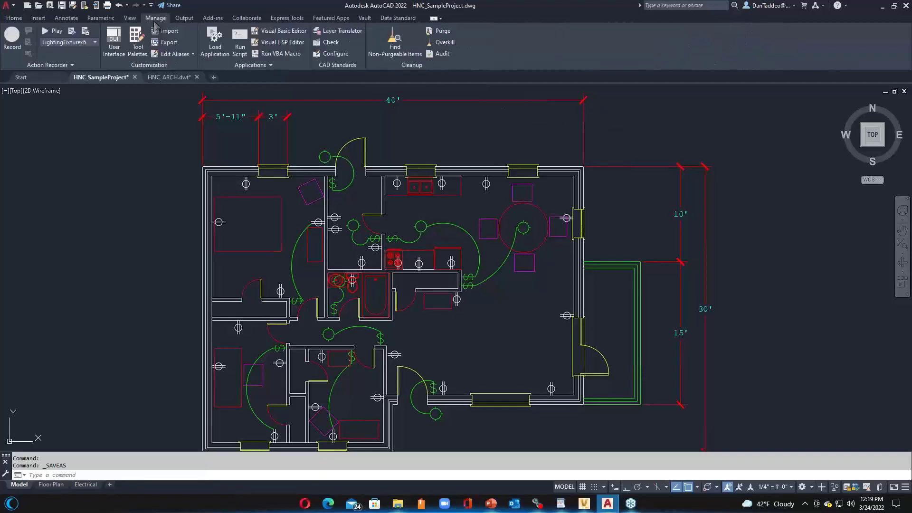
left_click(168, 77)
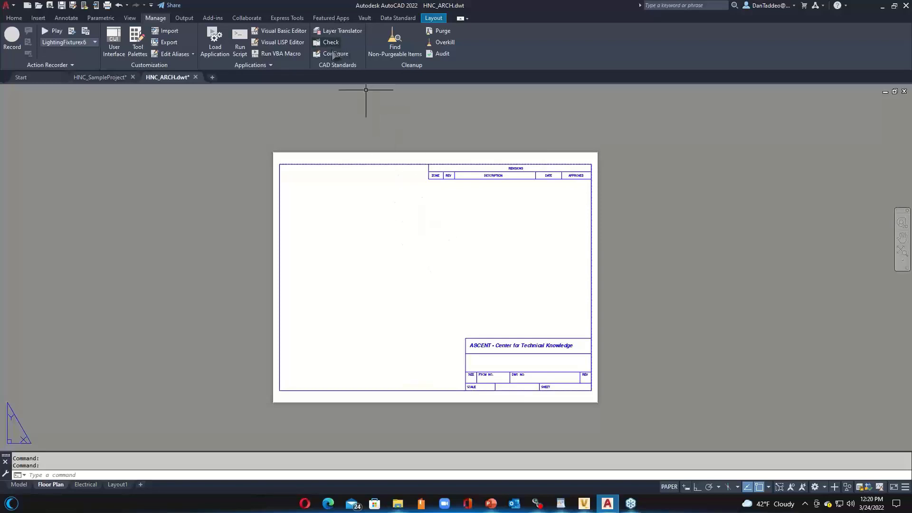
left_click(105, 77)
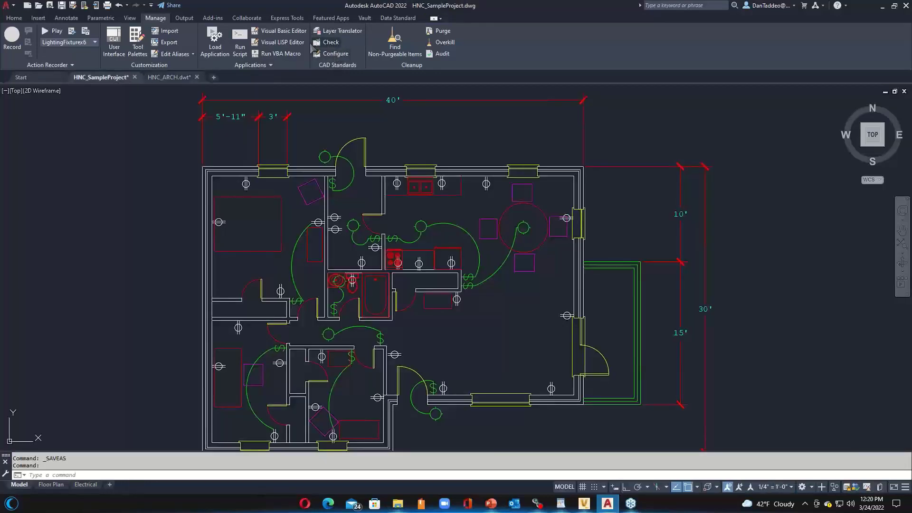
left_click(334, 56)
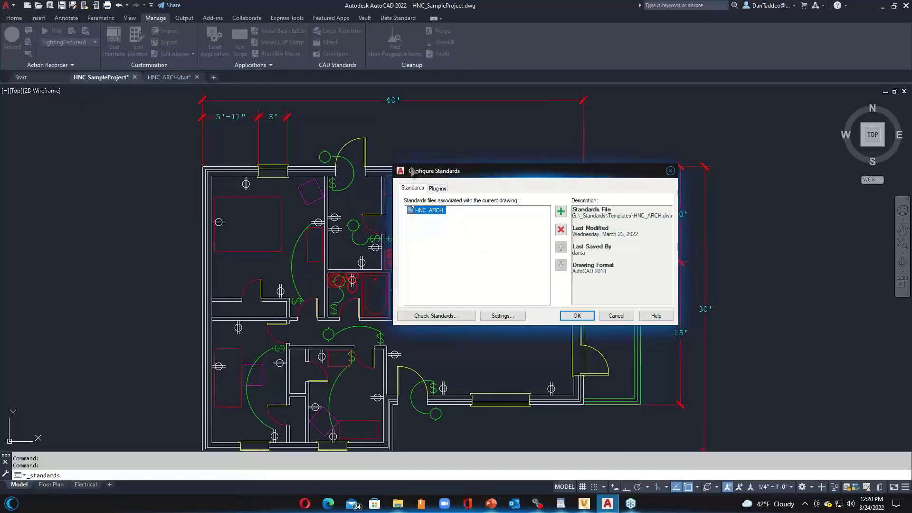
Step: Set the CAD standards notification to Display standards status bar icon and accept the standards configuration
left_click(501, 315)
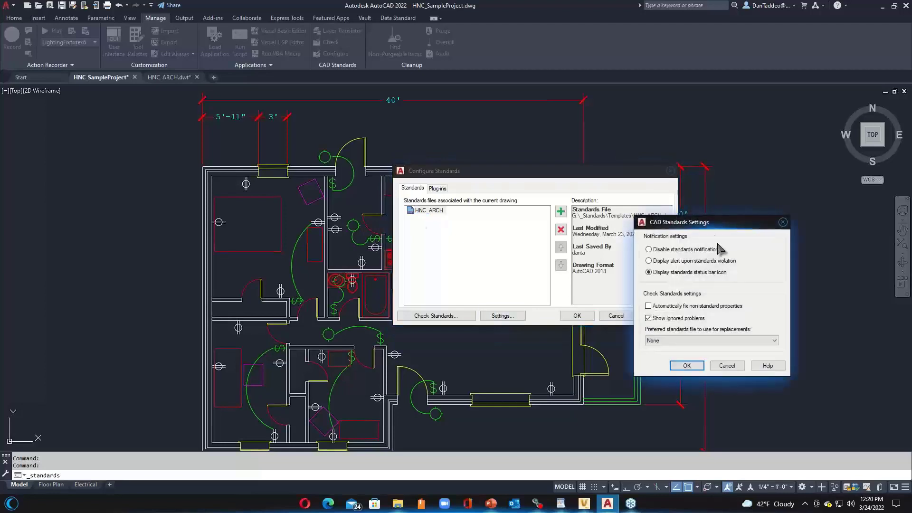
left_click_drag(713, 216, 726, 112)
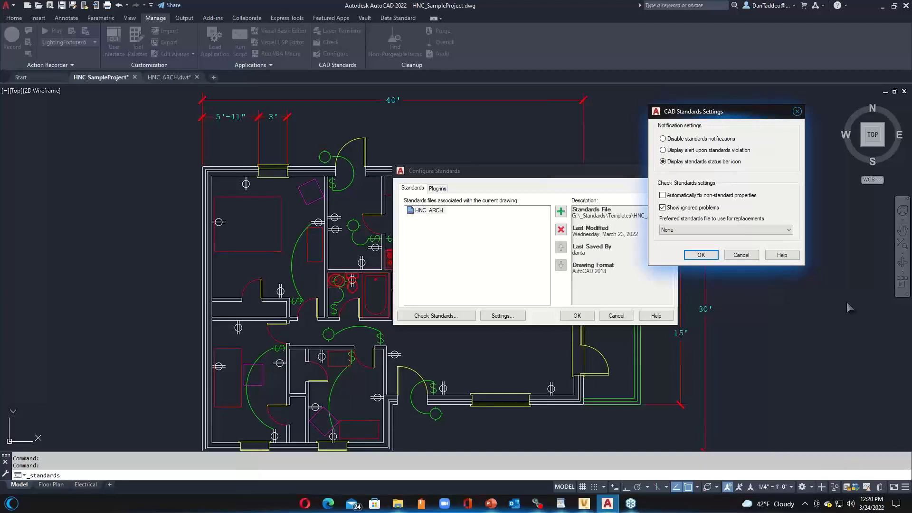
left_click(682, 151)
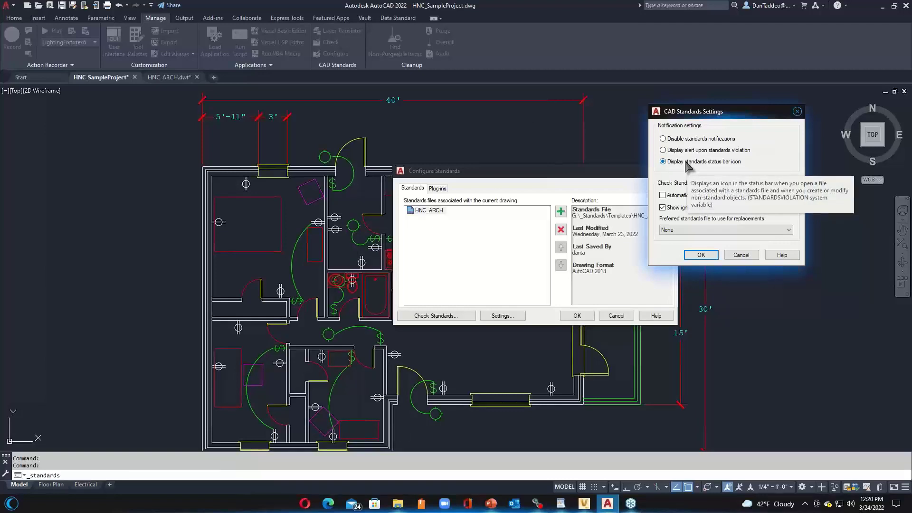
left_click(702, 255)
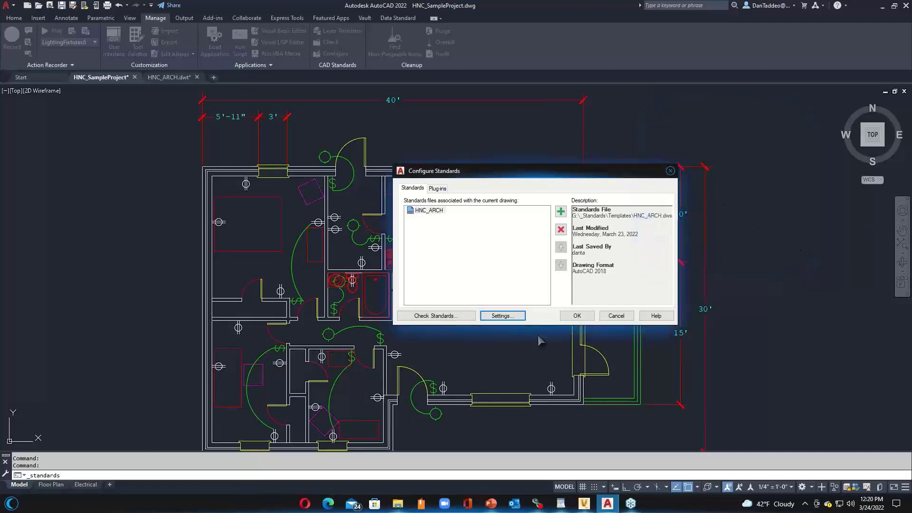
left_click(578, 317)
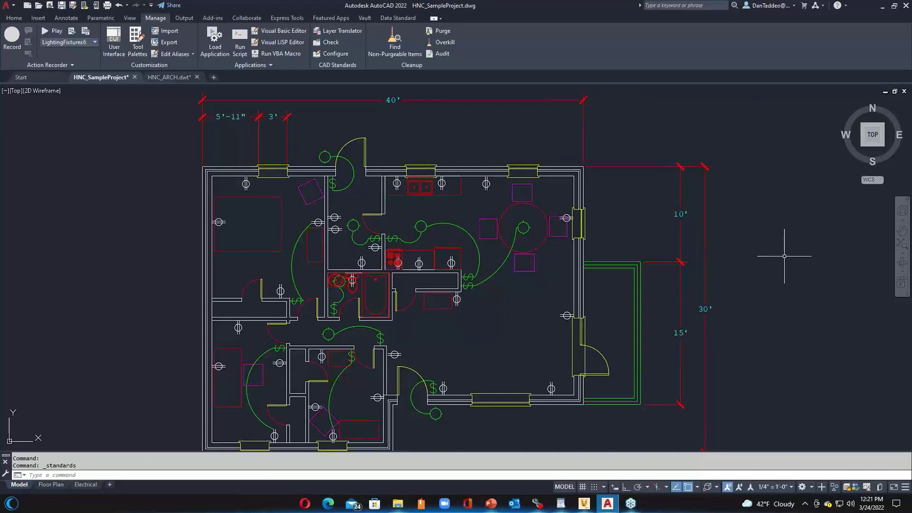
Step: Create a new layer with the default name and properties in HNC_SampleProject
left_click(14, 19)
left_click(330, 42)
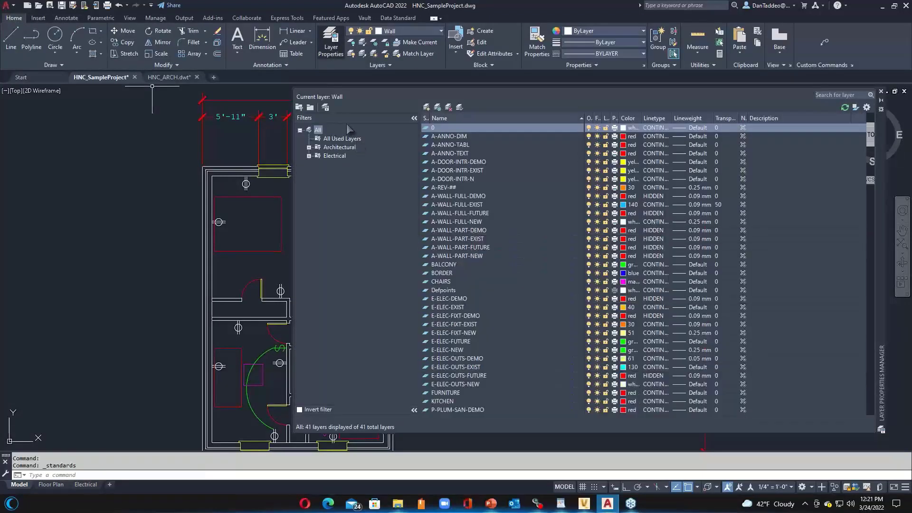
left_click(427, 108)
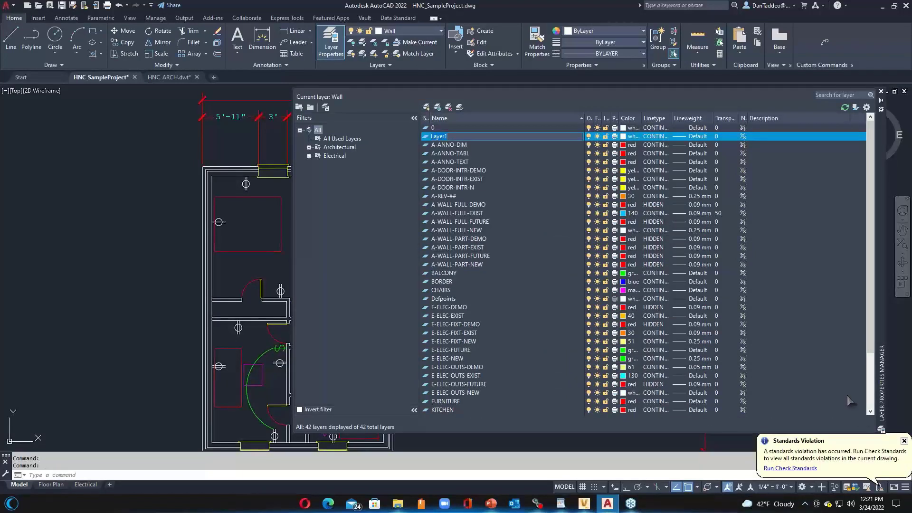
Step: Run Check Standards from the violation notice and fix the non-standard dimension style HNC-ARCH by replacing it with ARCHITECTURAL
left_click(803, 468)
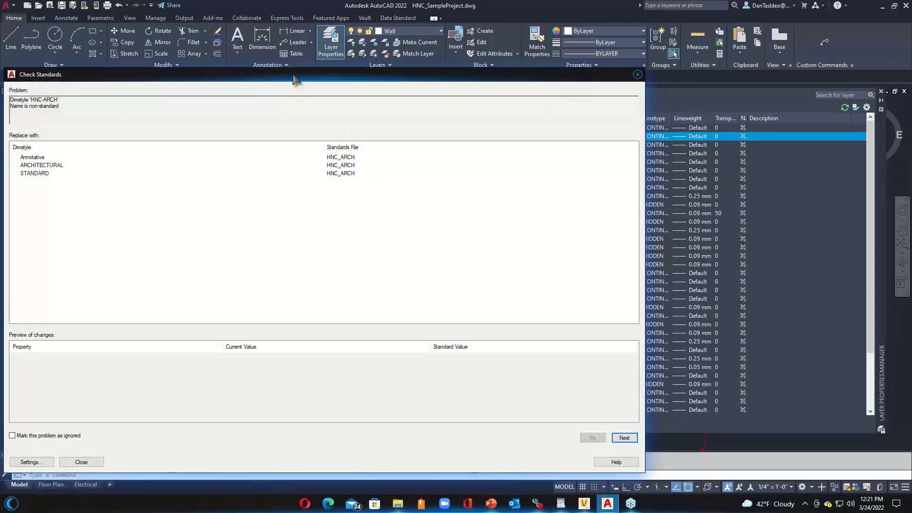
left_click_drag(294, 78, 400, 85)
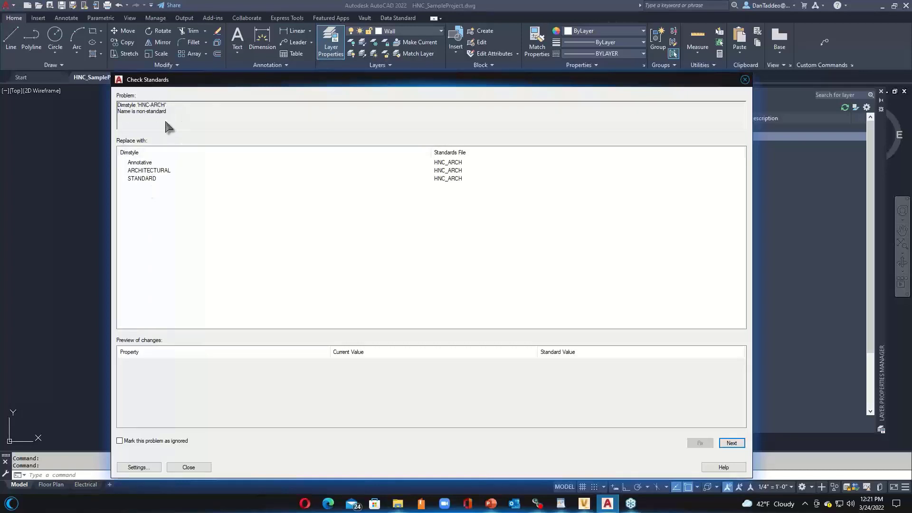
left_click(157, 171)
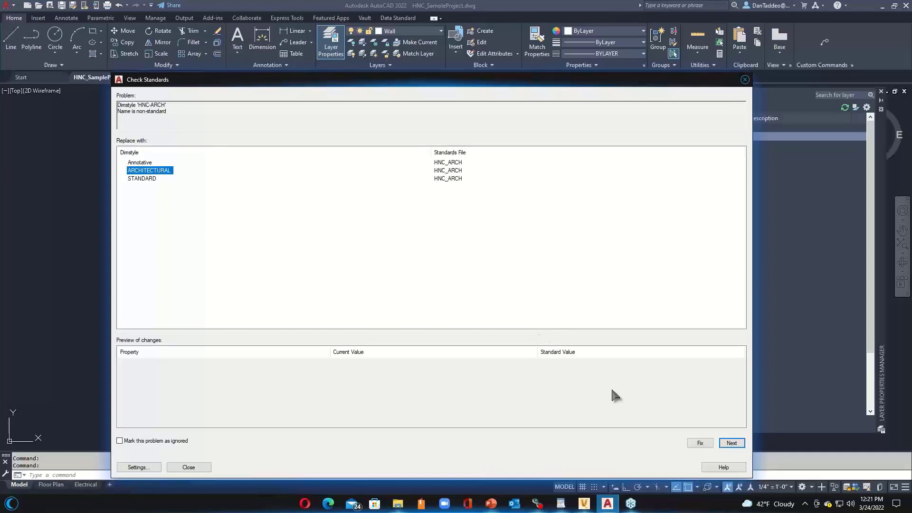
left_click(699, 443)
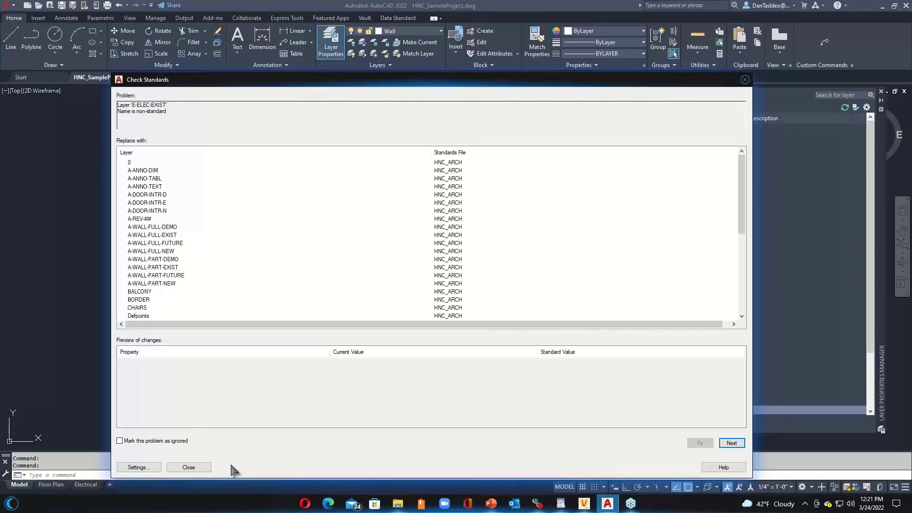
Step: Mark the non-standard layer E-ELEC-EXIST as ignored, go to the next problem and close the standards check before it finishes
left_click(146, 442)
left_click(731, 443)
left_click(745, 80)
left_click(498, 309)
left_click(745, 79)
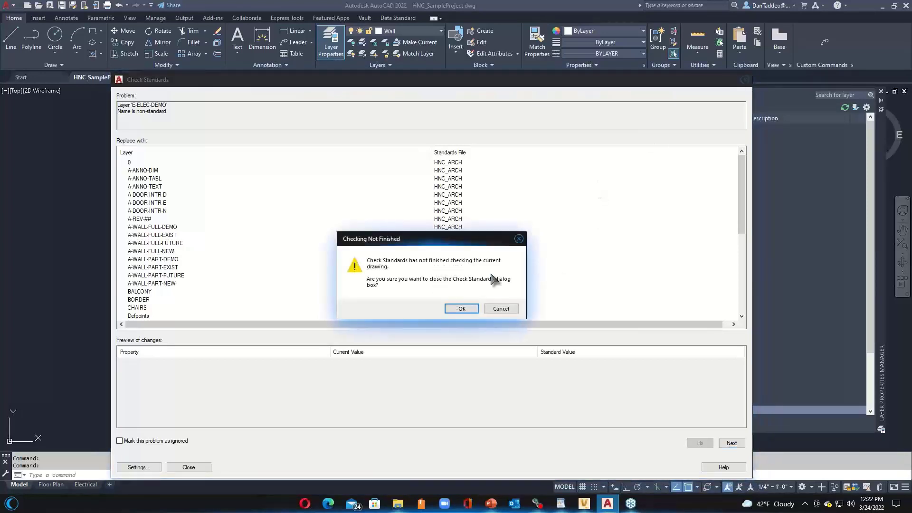
left_click(463, 309)
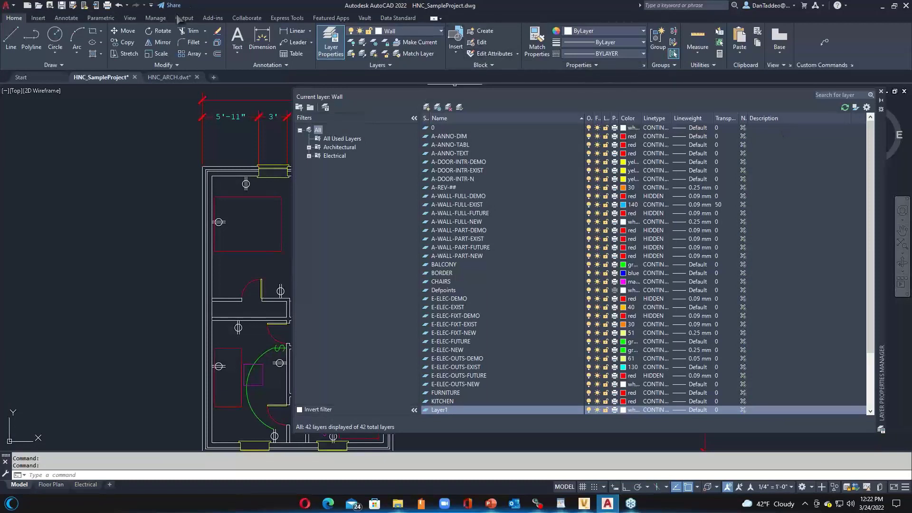
Step: Start the Layer Translator and select Layer1 as the layer to translate from
left_click(147, 19)
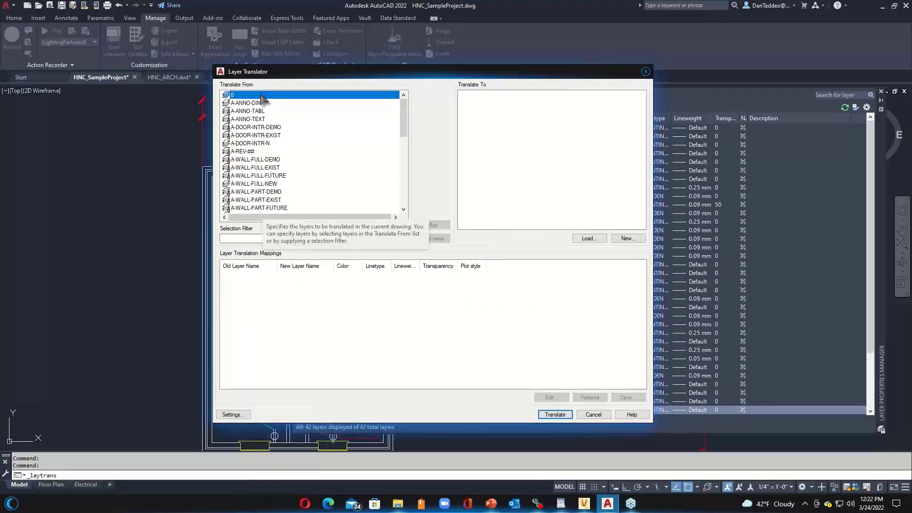
left_click(252, 118)
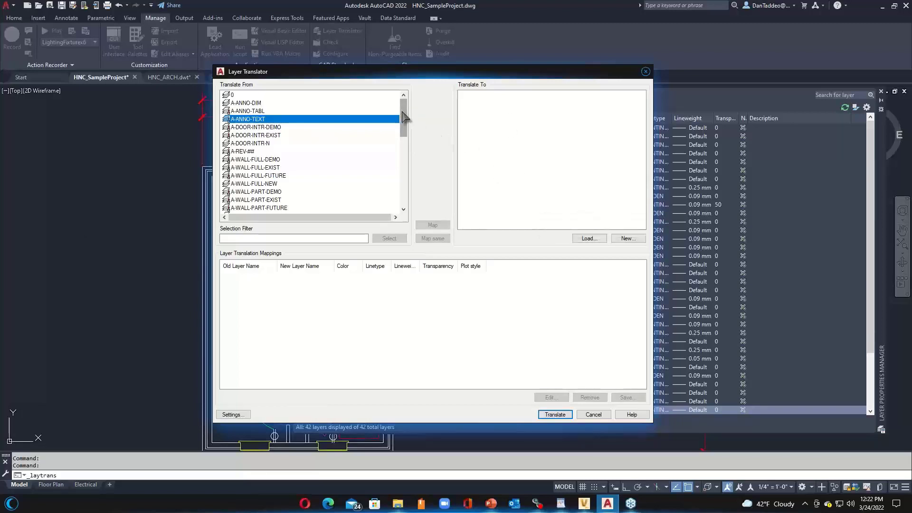
left_click_drag(403, 118, 397, 192)
left_click(240, 143)
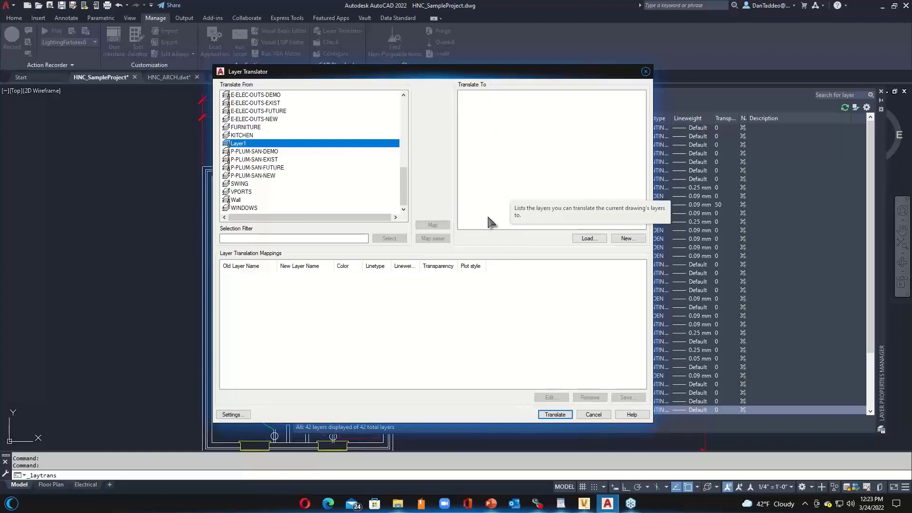
Step: Load HagermanStandards.dws as the source of target layers and map Layer1 to its Furniture layer
left_click(588, 238)
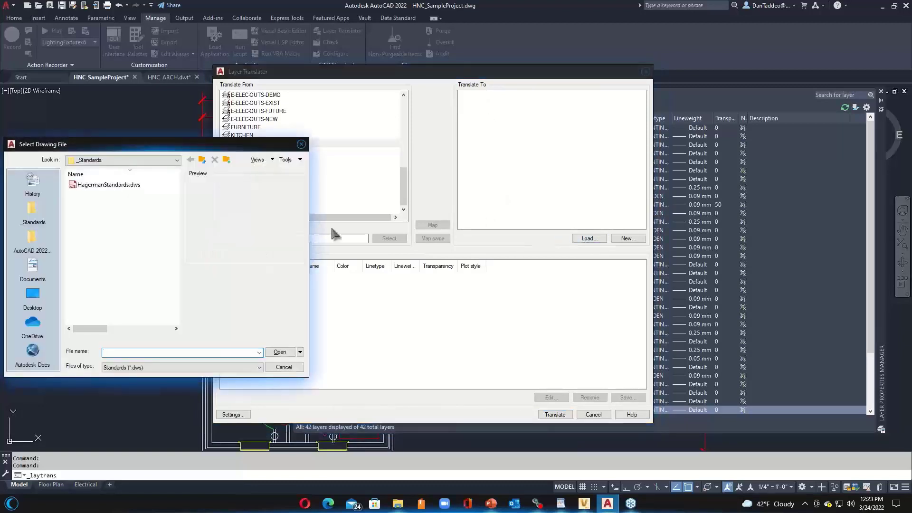
left_click(109, 184)
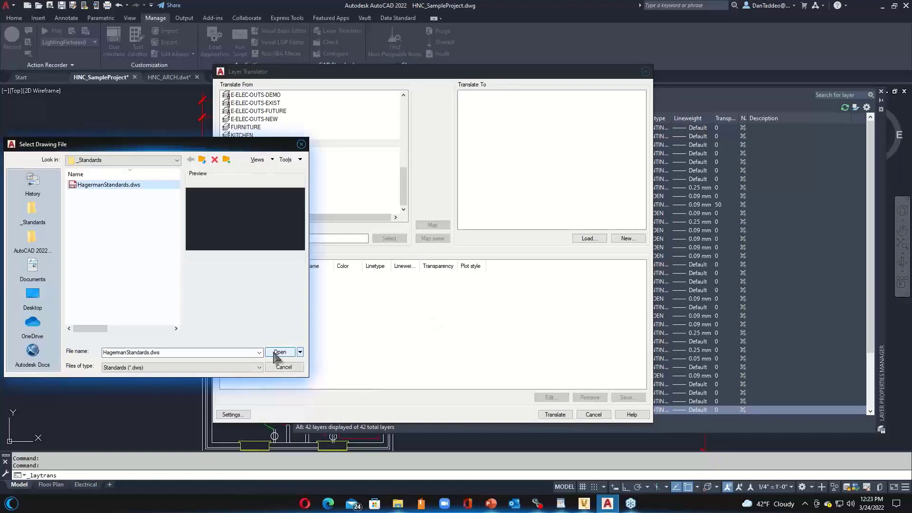
left_click(280, 352)
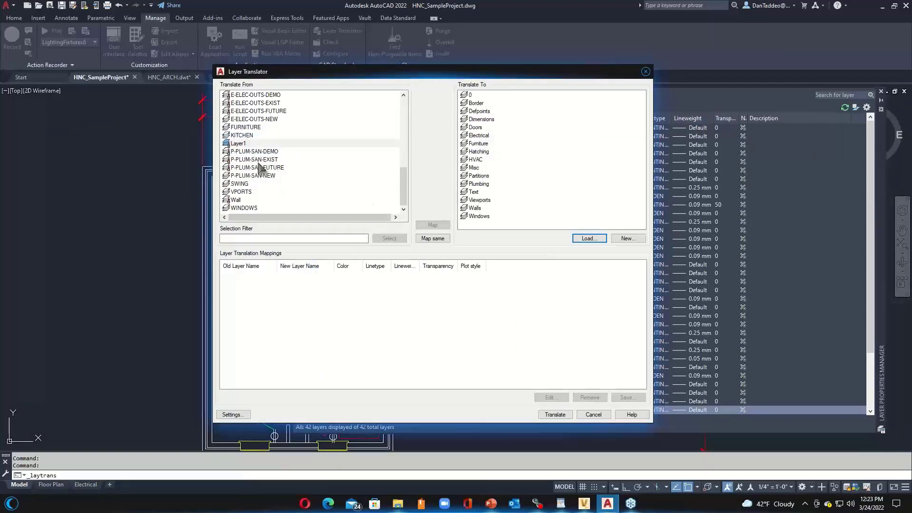
left_click(238, 143)
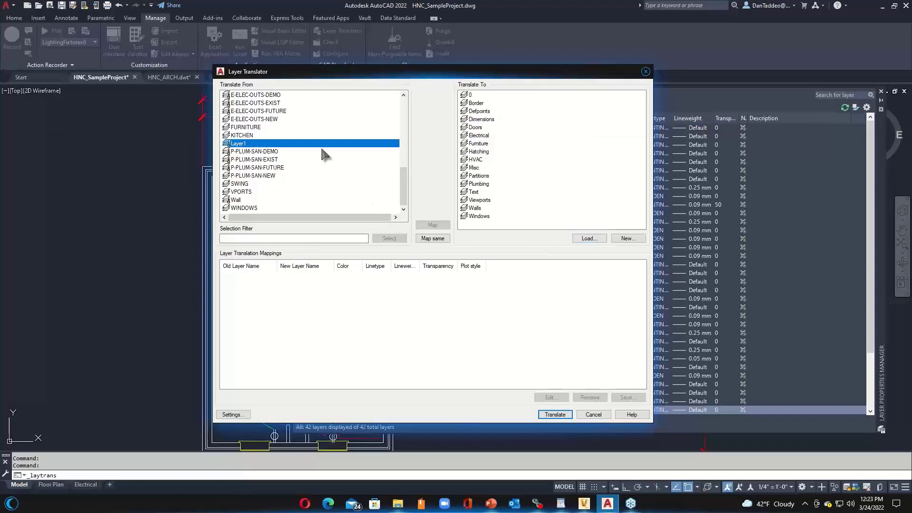
left_click(473, 143)
left_click(430, 226)
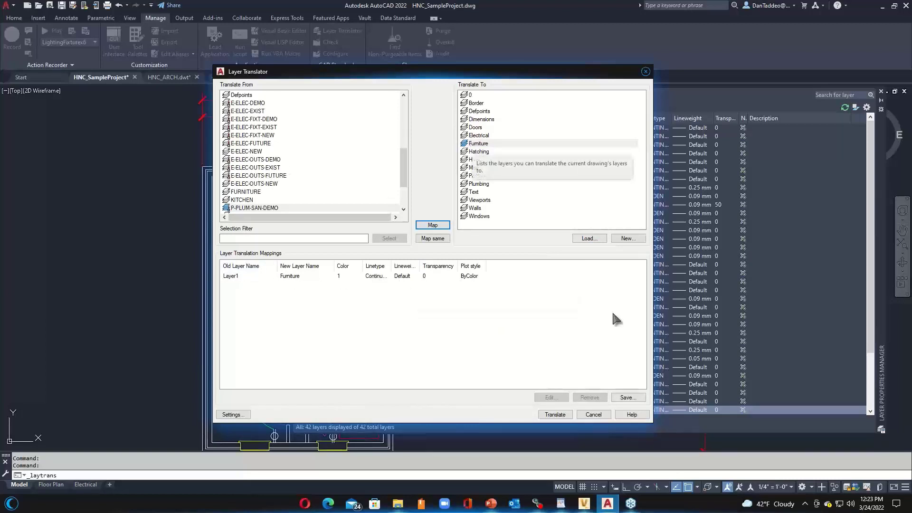
Step: Translate the mapped layer only, without saving the mapping information
left_click(554, 414)
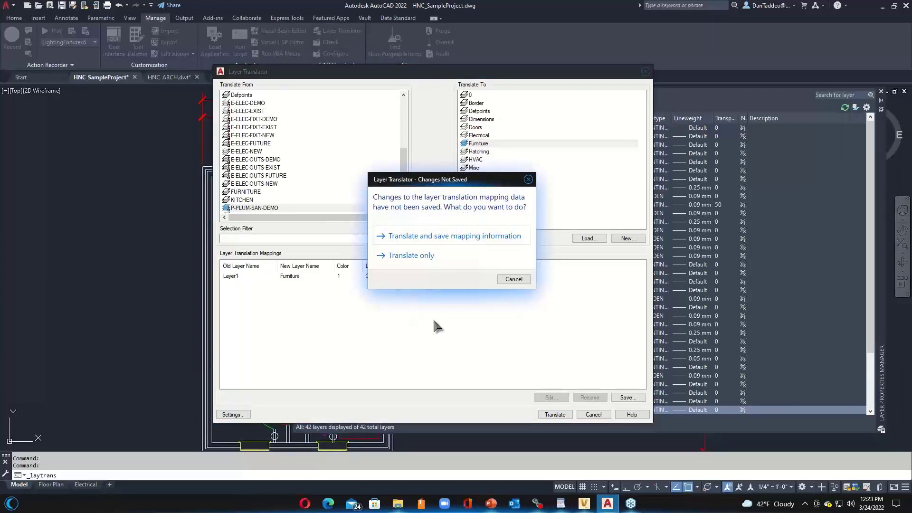
left_click_drag(445, 180, 480, 219)
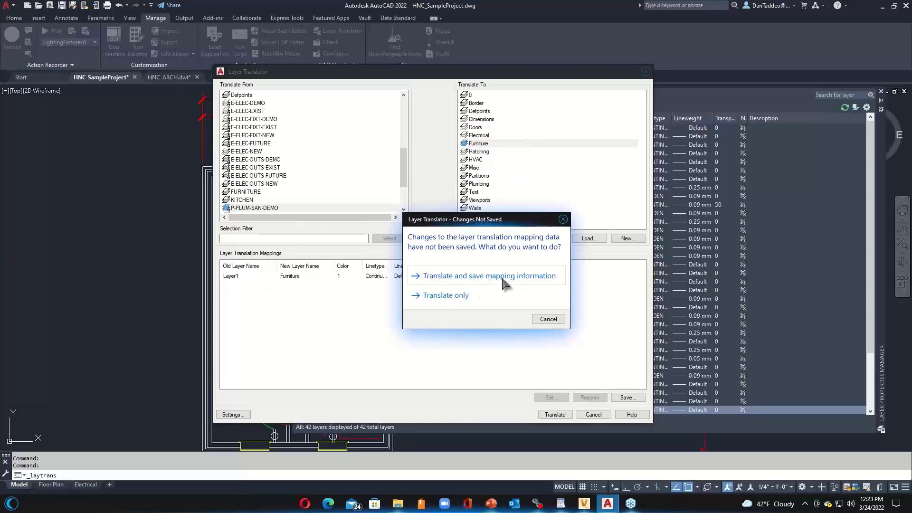
left_click_drag(502, 219, 760, 138)
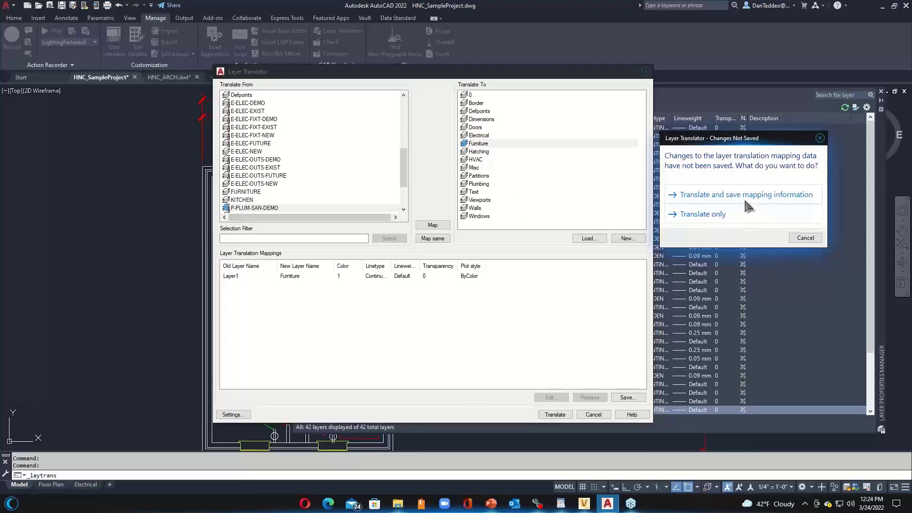
left_click(714, 218)
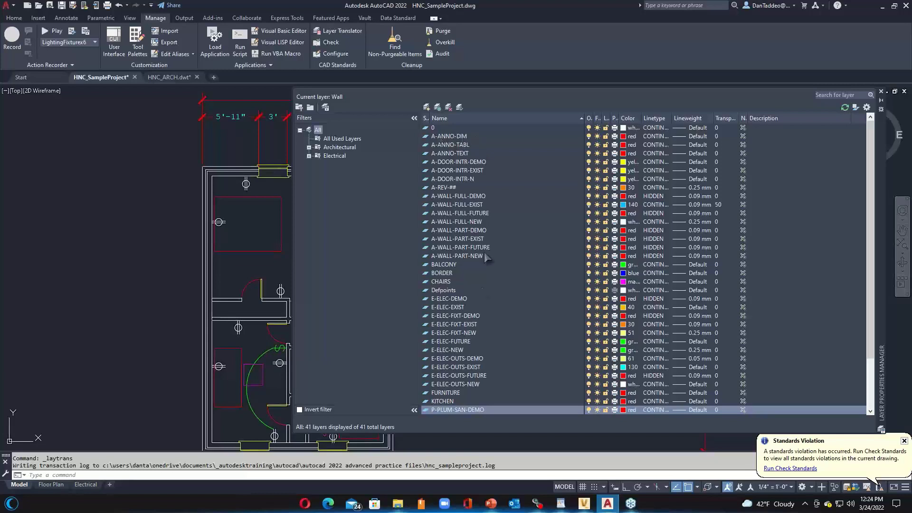
Step: Check the FURNITURE layer in the layer list, dismiss the standards violation notice and close the Layer Properties Manager
left_click(489, 392)
scroll(494, 401, "down", 1)
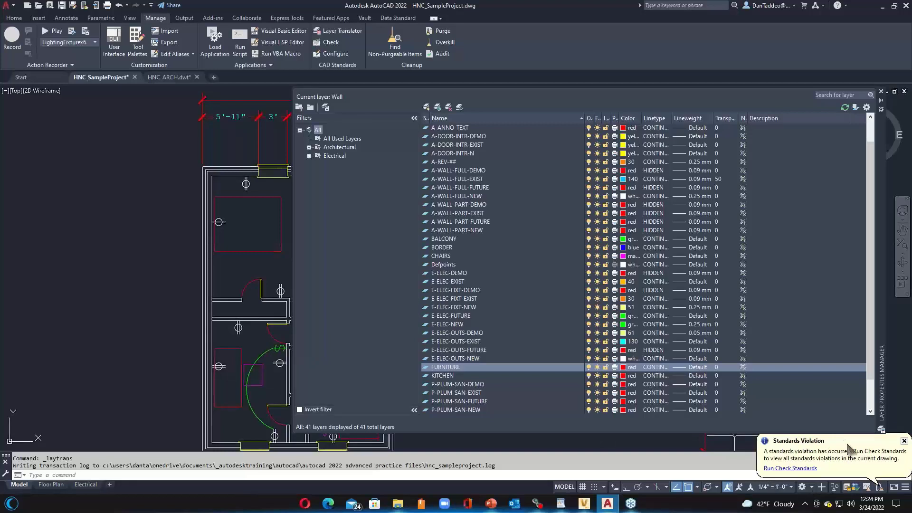
left_click(904, 441)
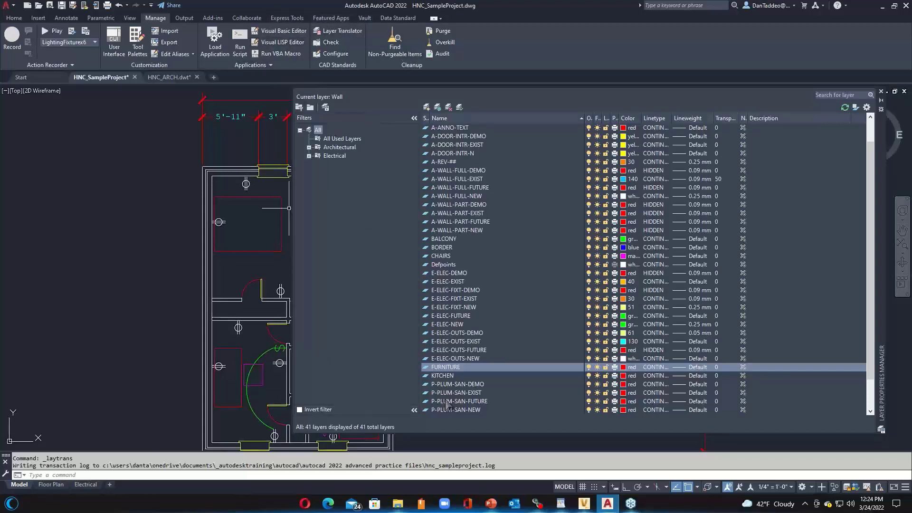
left_click(880, 91)
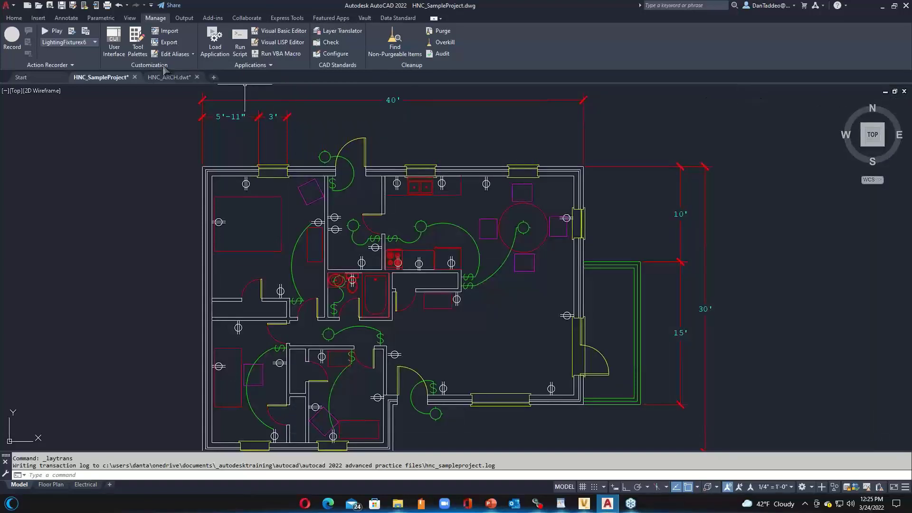
Step: Float the ribbon's Customization group over the drawing, reposition it and return it to the ribbon
mouse_move(164, 70)
left_mouse_down()
mouse_move(168, 205)
mouse_move(144, 271)
mouse_move(139, 211)
mouse_move(390, 7)
mouse_move(123, 272)
left_mouse_up()
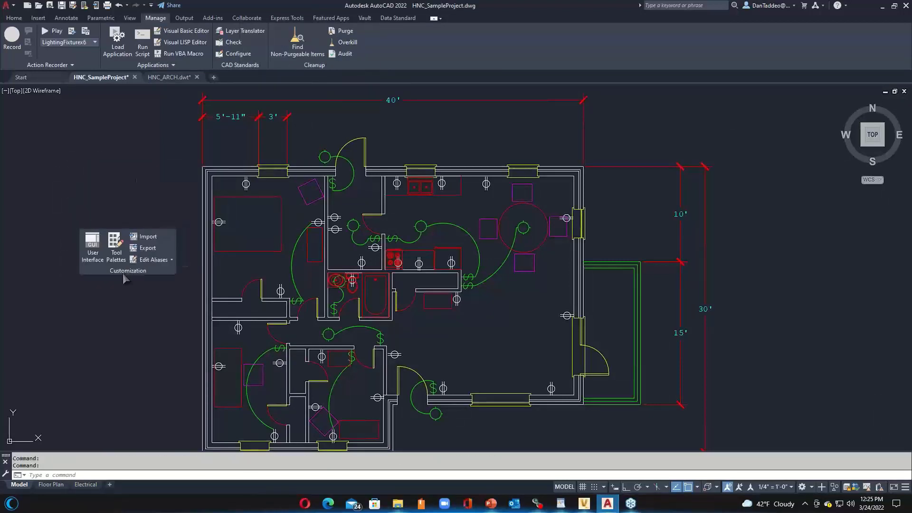
left_click(14, 18)
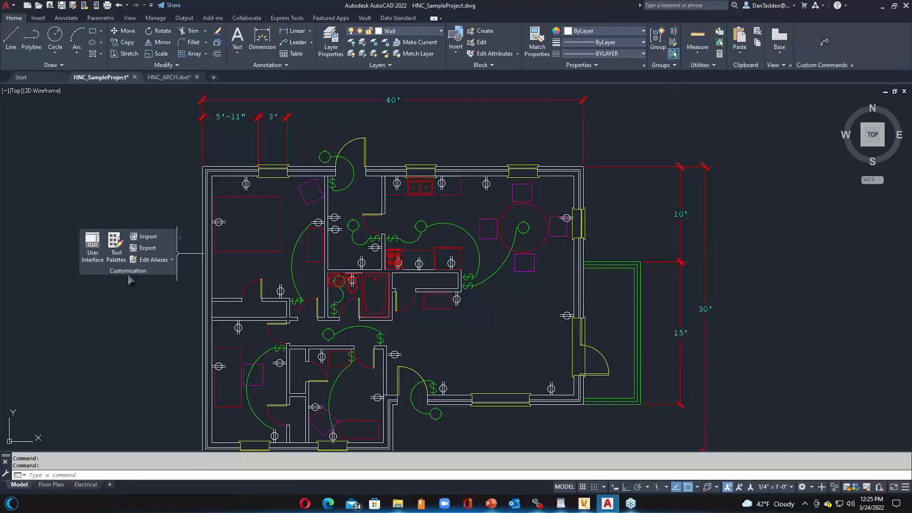
left_click_drag(127, 274, 135, 205)
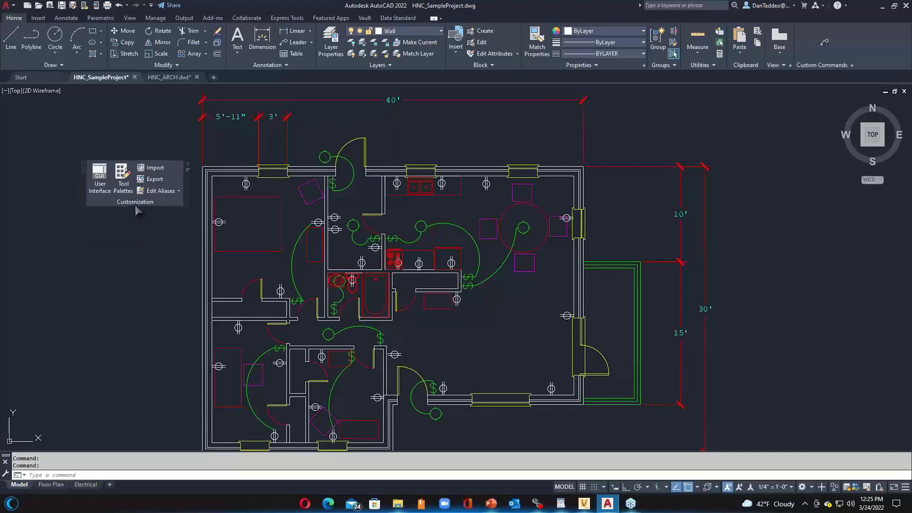
left_click(188, 167)
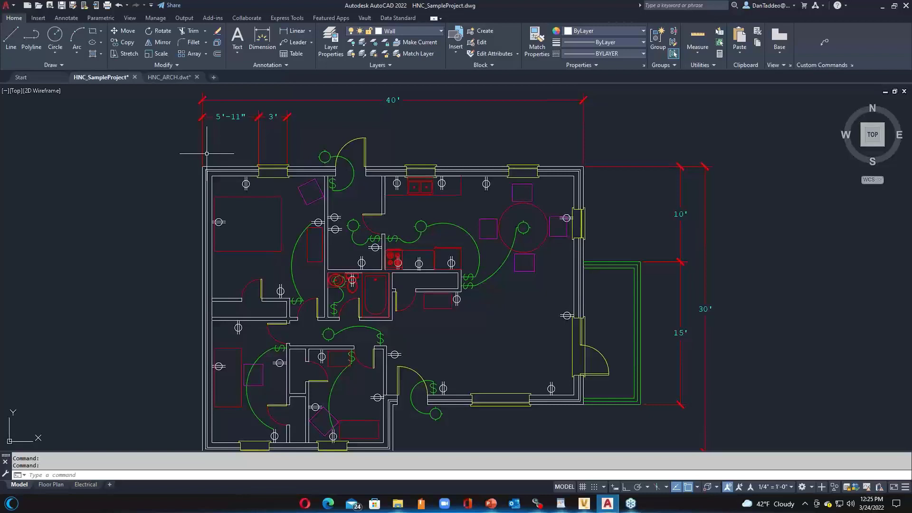
Step: Review the available profiles and file search paths in Options, and close it without changing any settings
left_click(12, 6)
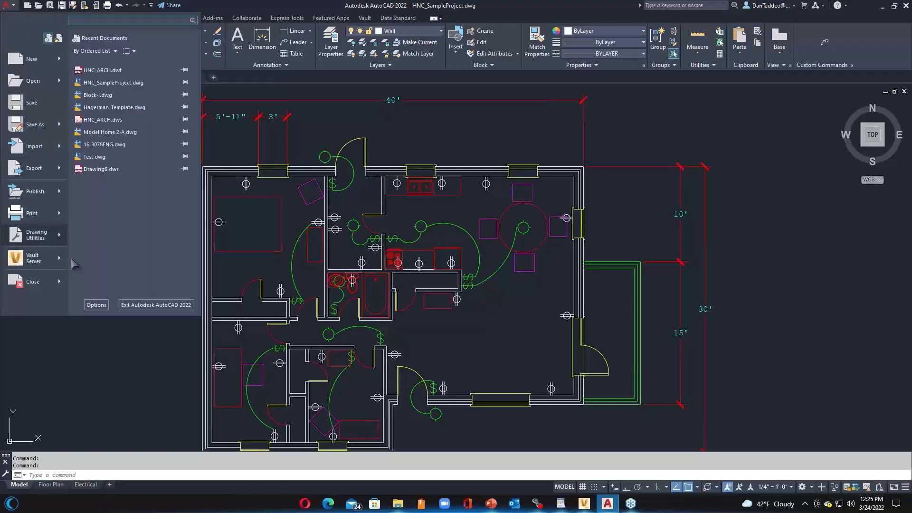
left_click(96, 306)
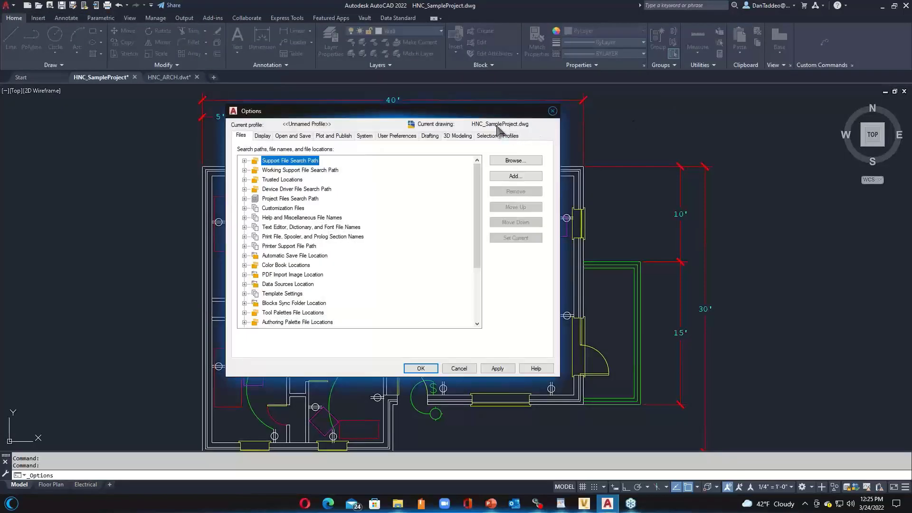
left_click(510, 136)
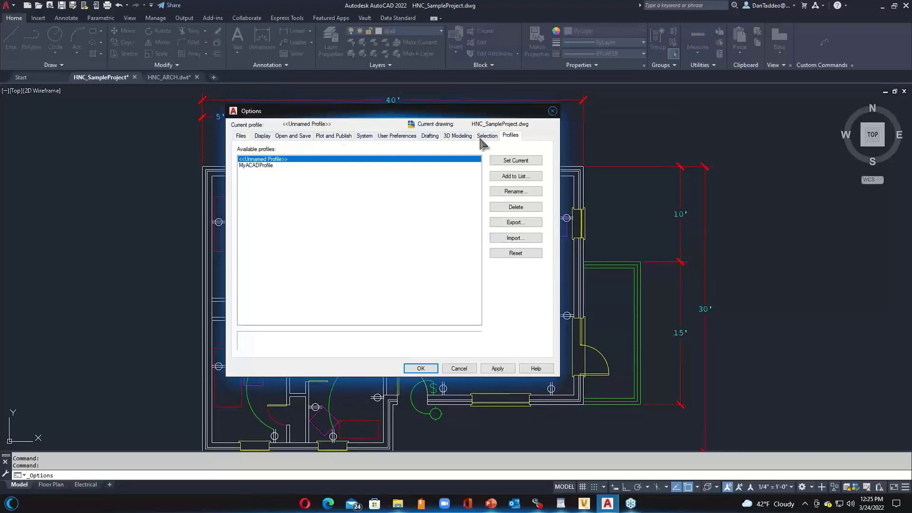
left_click(247, 137)
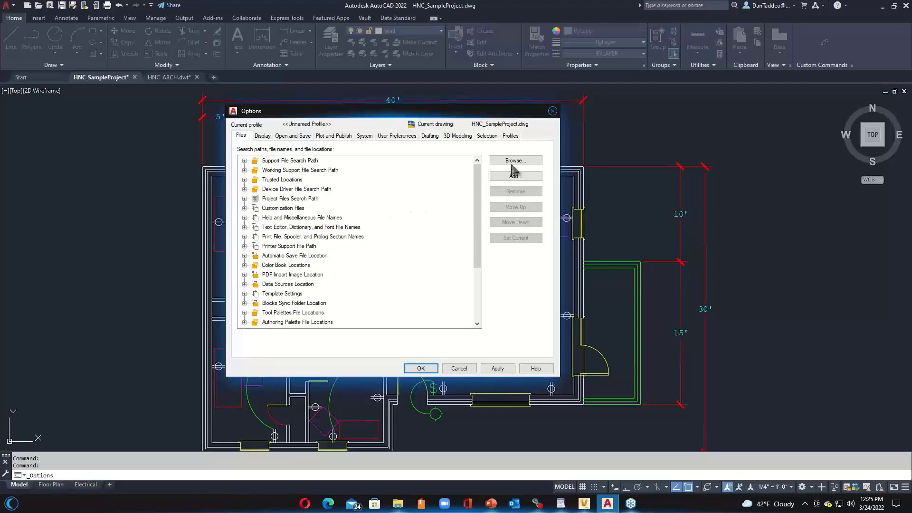
left_click(507, 135)
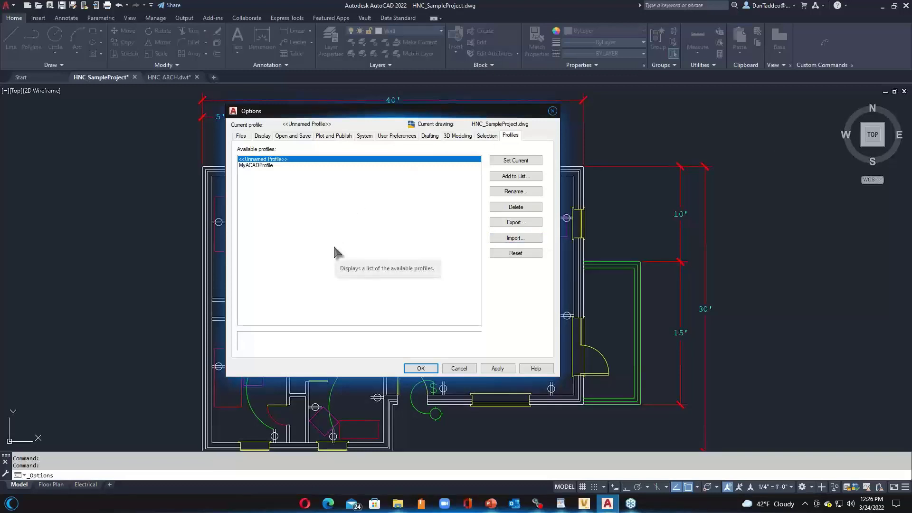
left_click(552, 111)
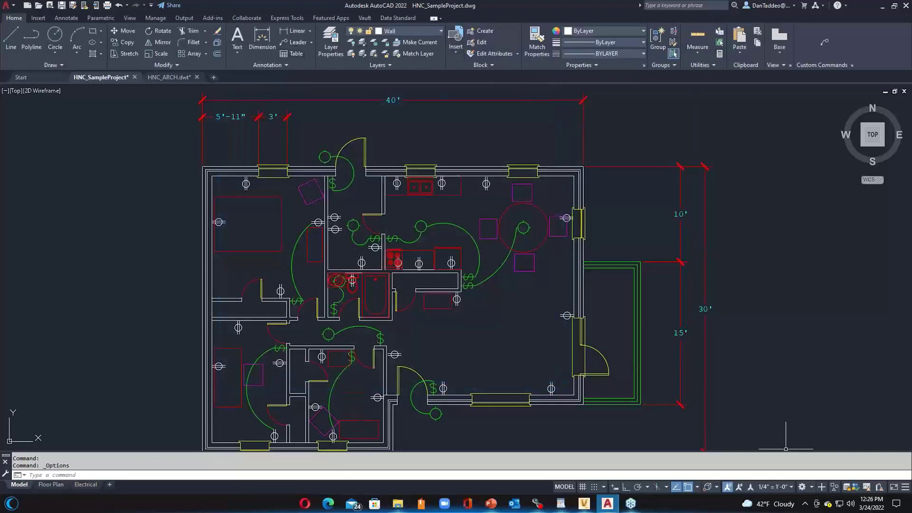
Step: Add the Workspace selector to the Quick Access Toolbar
left_click(810, 486)
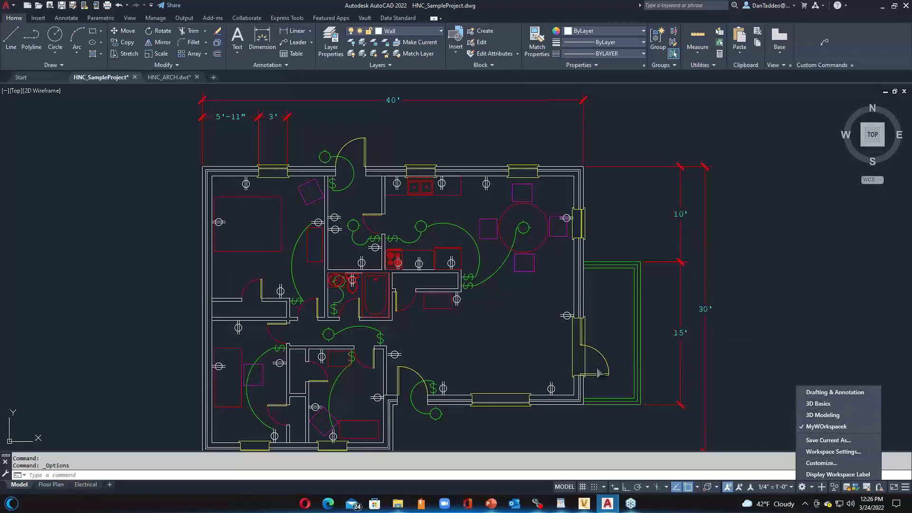
left_click(152, 8)
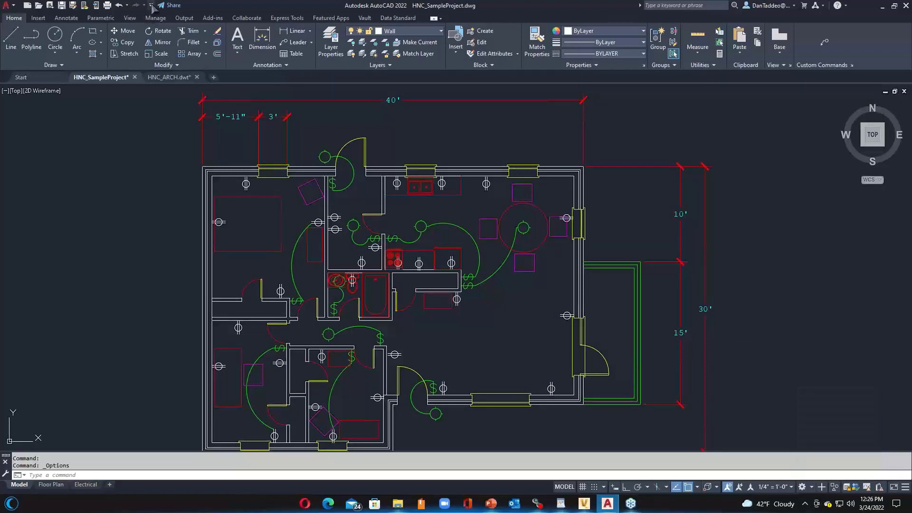
left_click(151, 6)
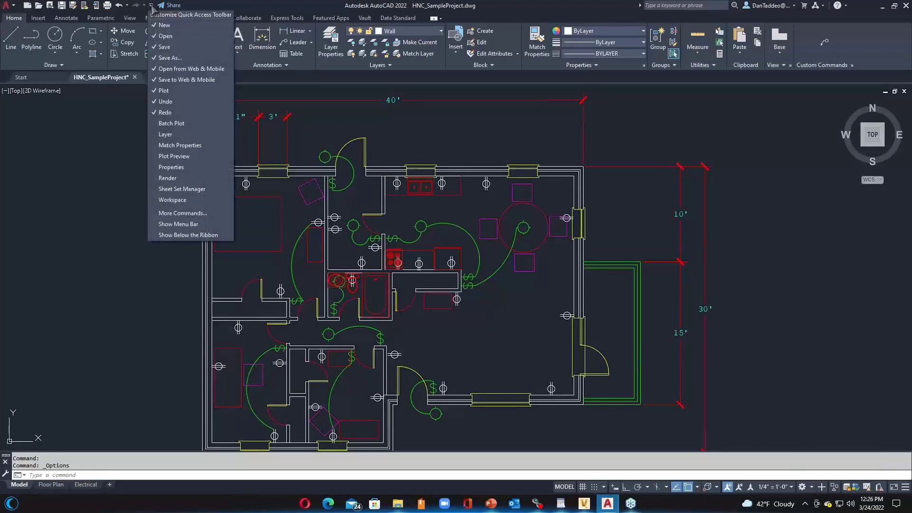
left_click(171, 200)
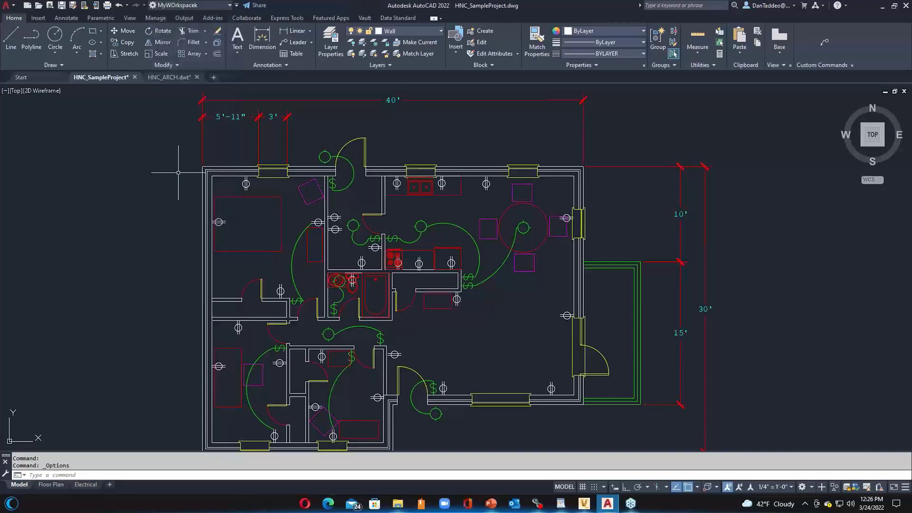
Step: Switch the workspace to Drafting & Annotation and review the available workspaces
left_click(202, 5)
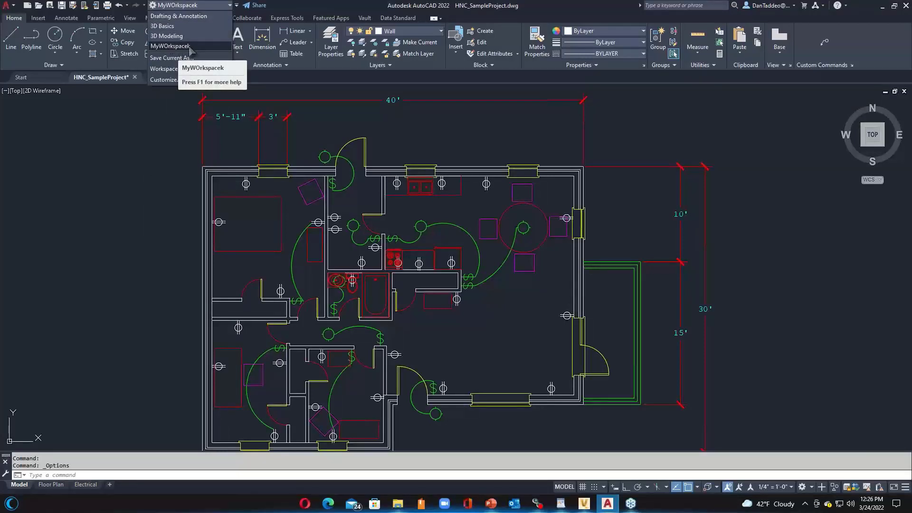
left_click(173, 17)
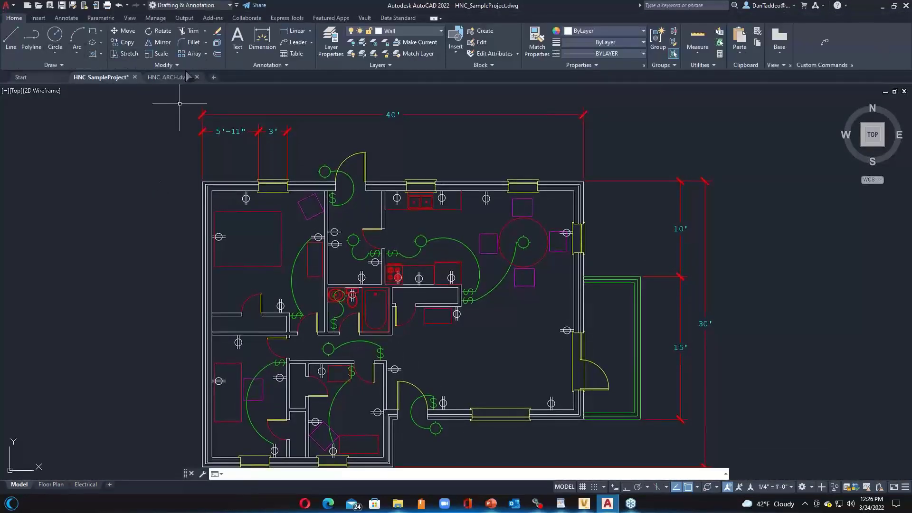
left_click(229, 6)
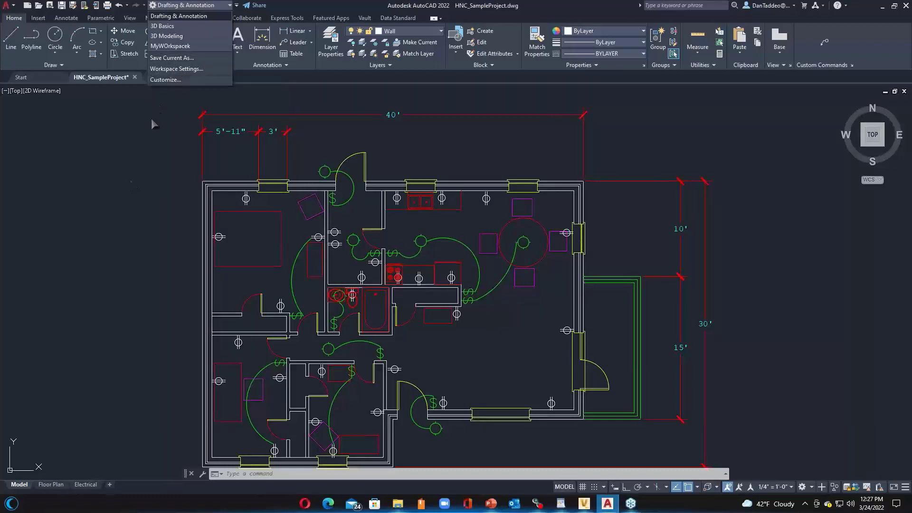
left_click(123, 221)
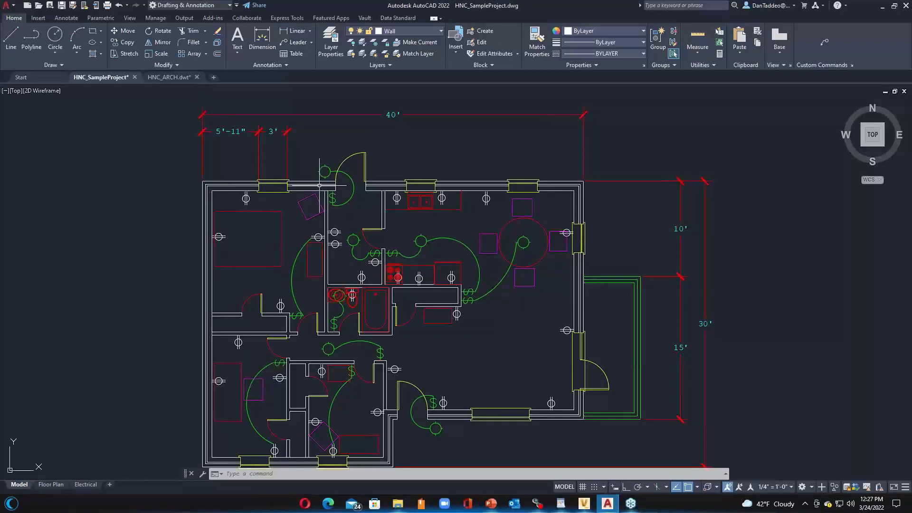
Step: Inspect the layer properties of the line behind the kitchen sink and of the window block above it
left_click(418, 199)
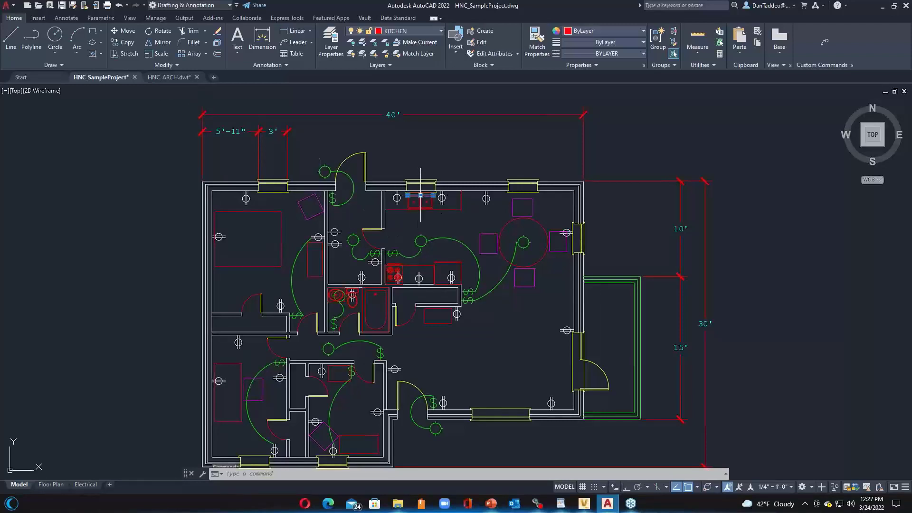
scroll(420, 214, "up", 6)
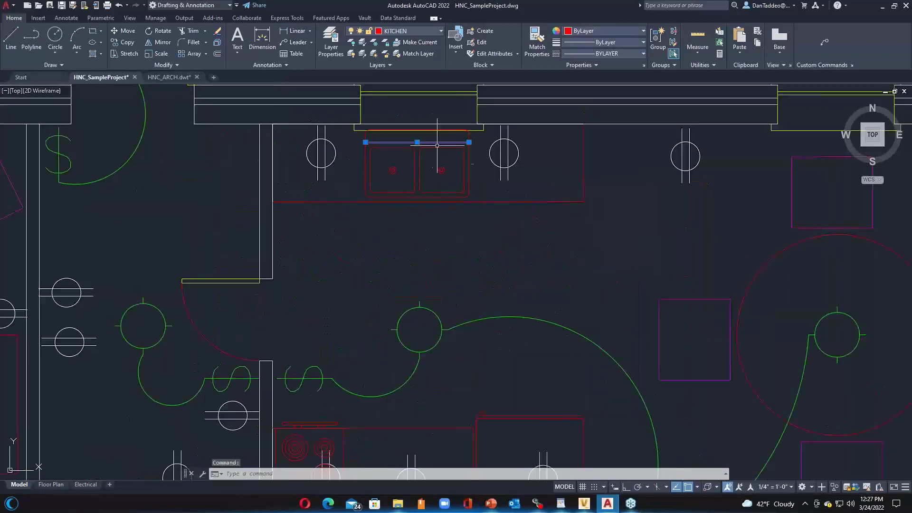
key("Escape")
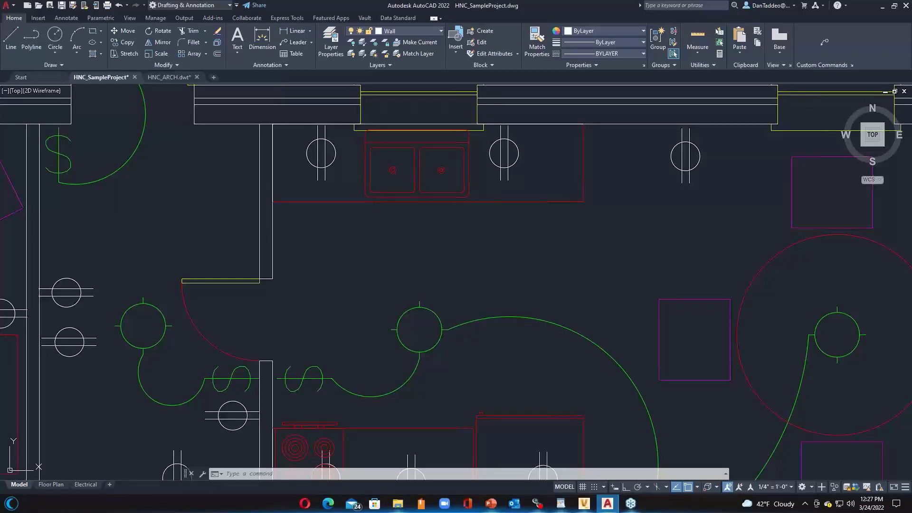
left_click(358, 130)
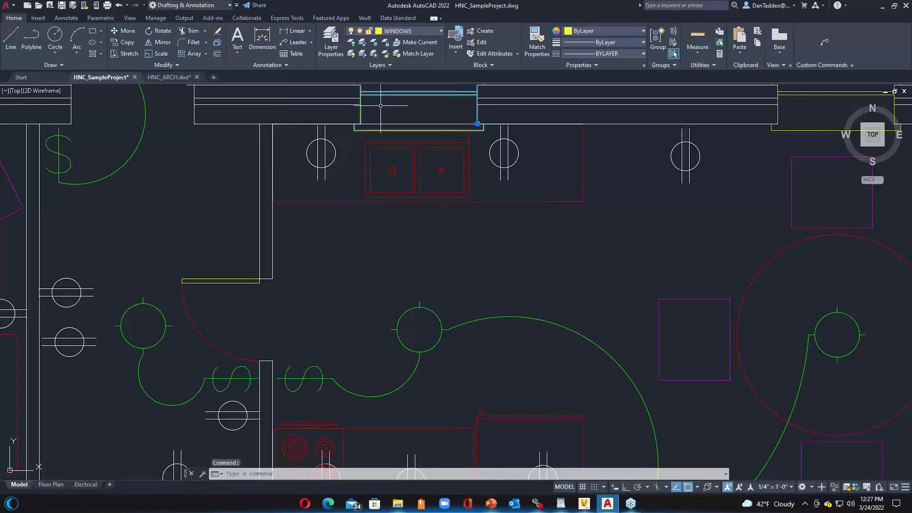
mouse_move(383, 94)
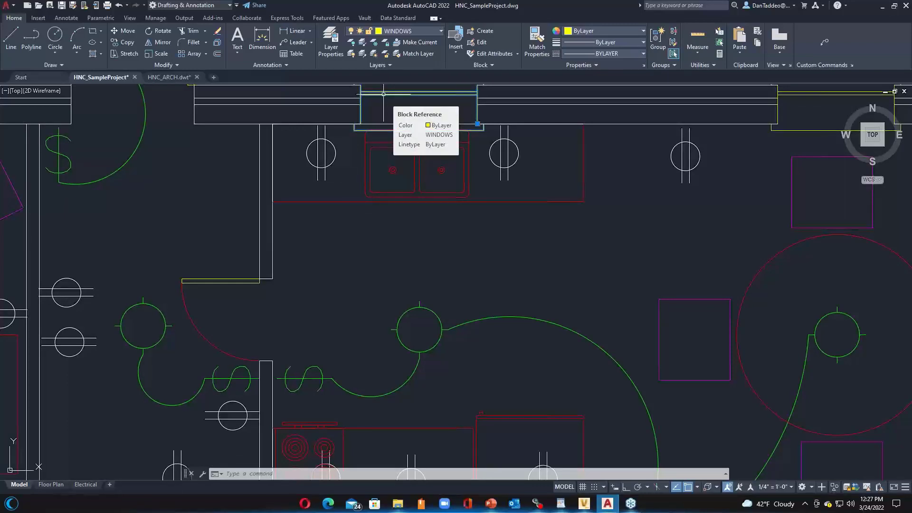
Step: Select all the objects of the kitchen sink and start writing them out to a file with Write Block
key("Escape")
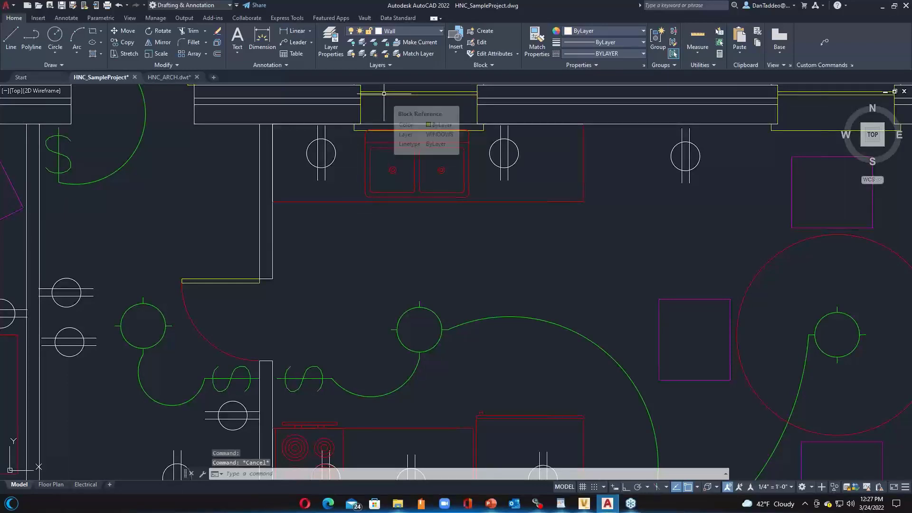
left_click(340, 113)
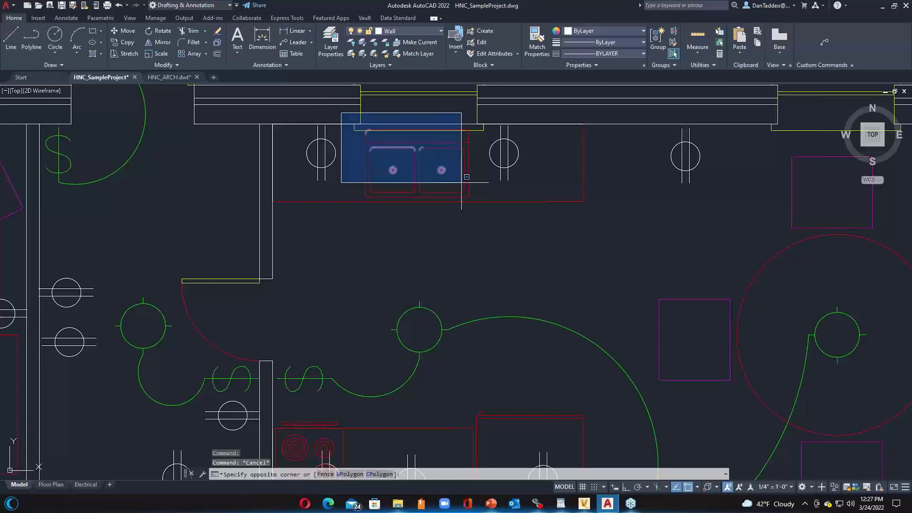
left_click(485, 238)
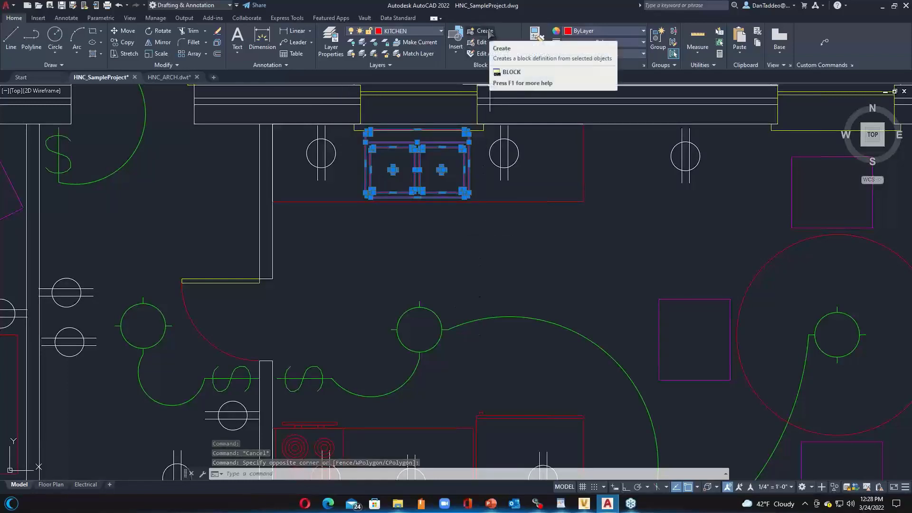
left_click(501, 67)
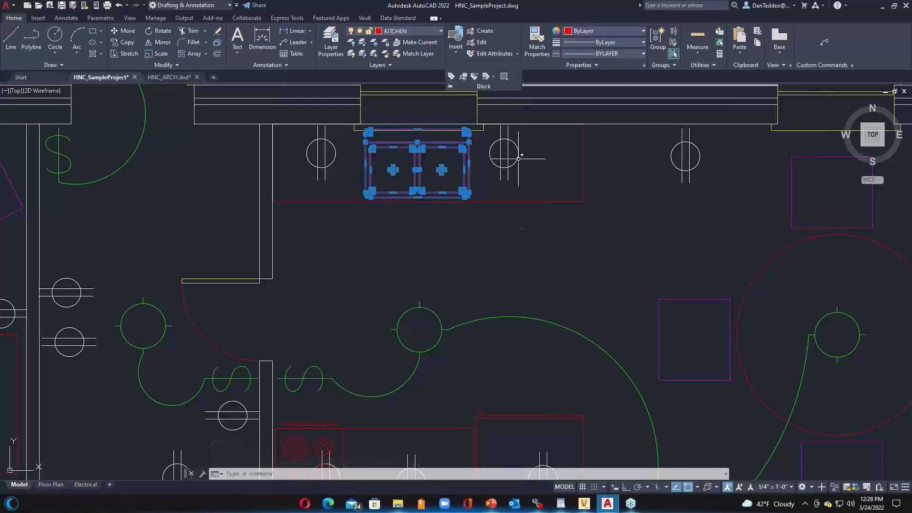
left_click(44, 18)
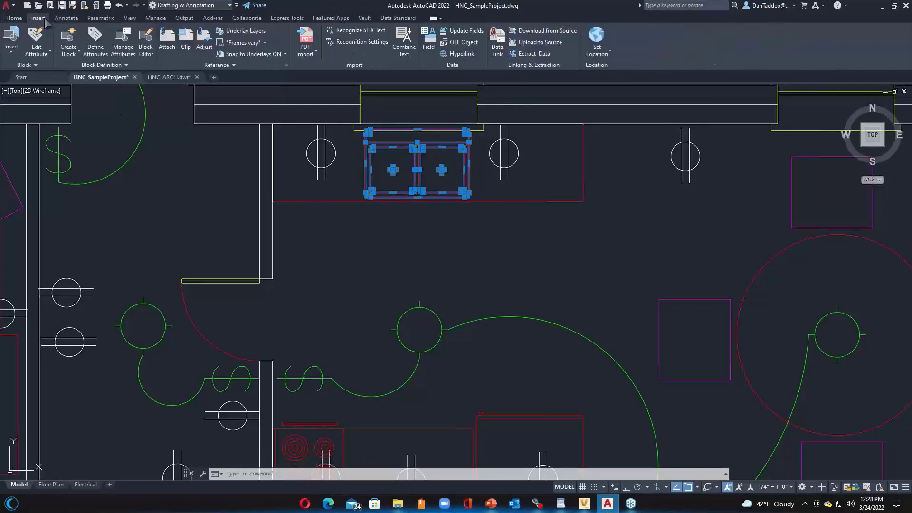
left_click(15, 54)
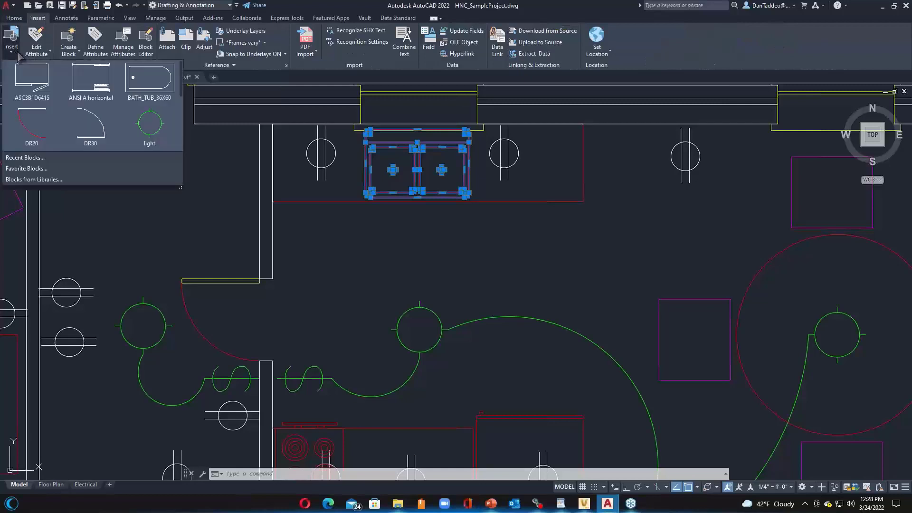
left_click(78, 53)
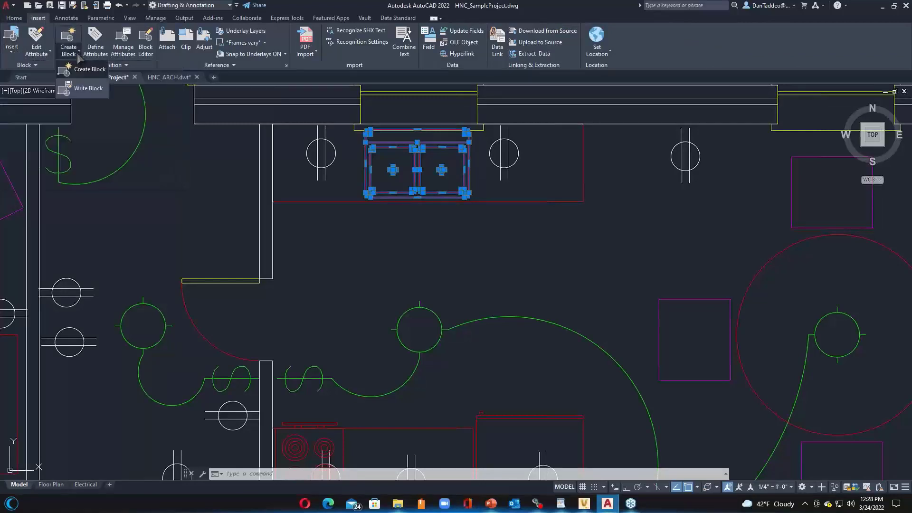
left_click(88, 92)
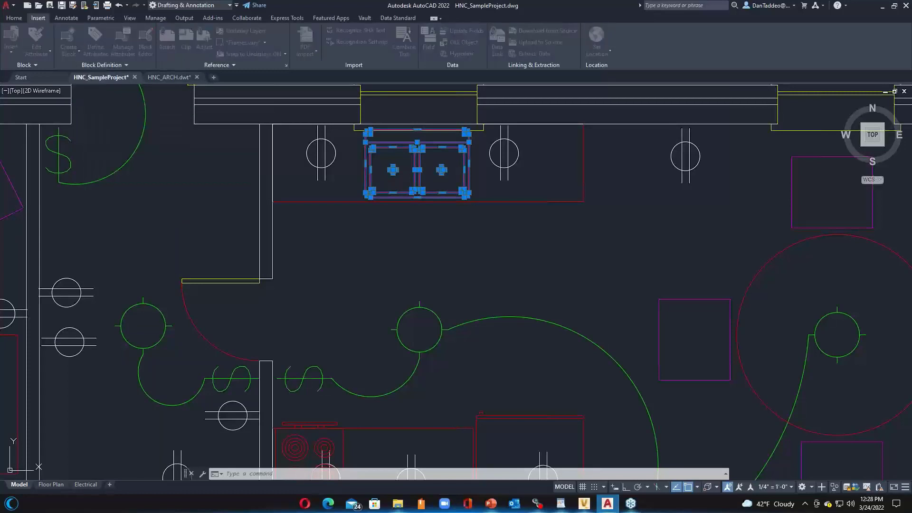
Step: Use Objects as the source of the written block and pick the centre of the left basin's drain as its base point
left_click_drag(136, 148, 703, 170)
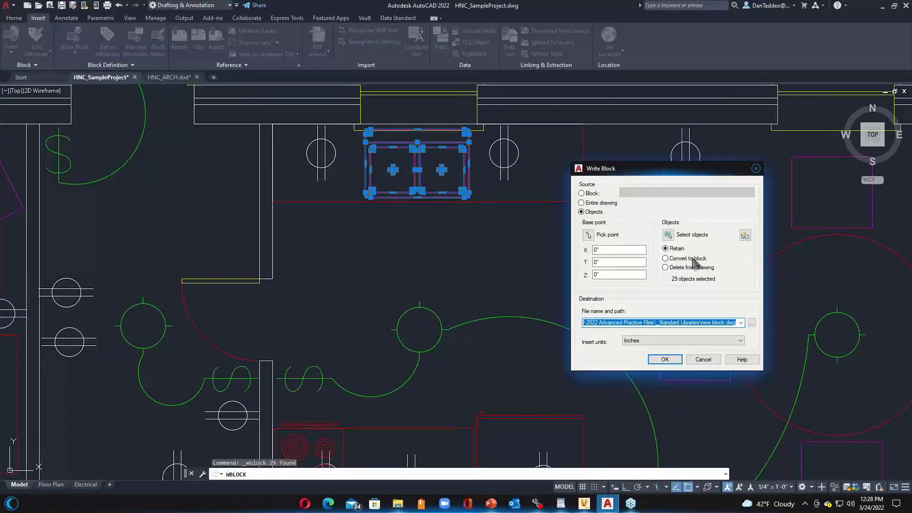
left_click(591, 193)
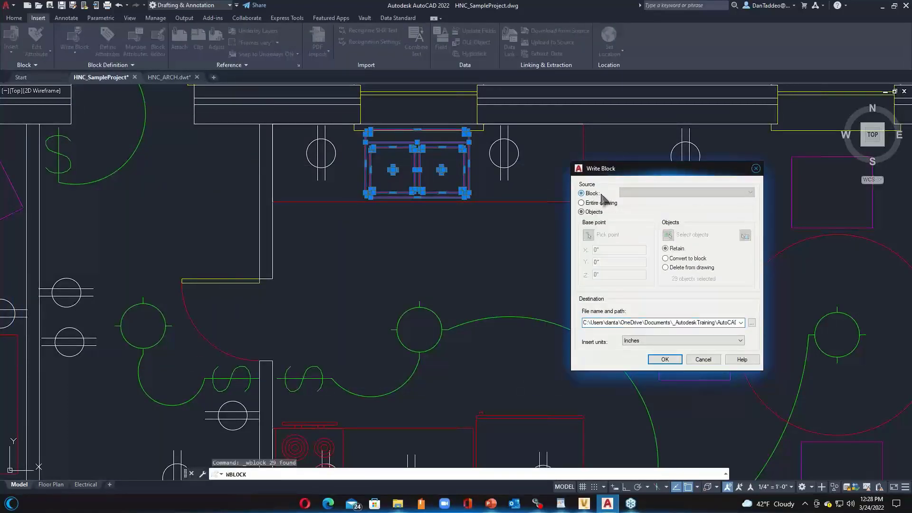
left_click(672, 192)
left_click(591, 216)
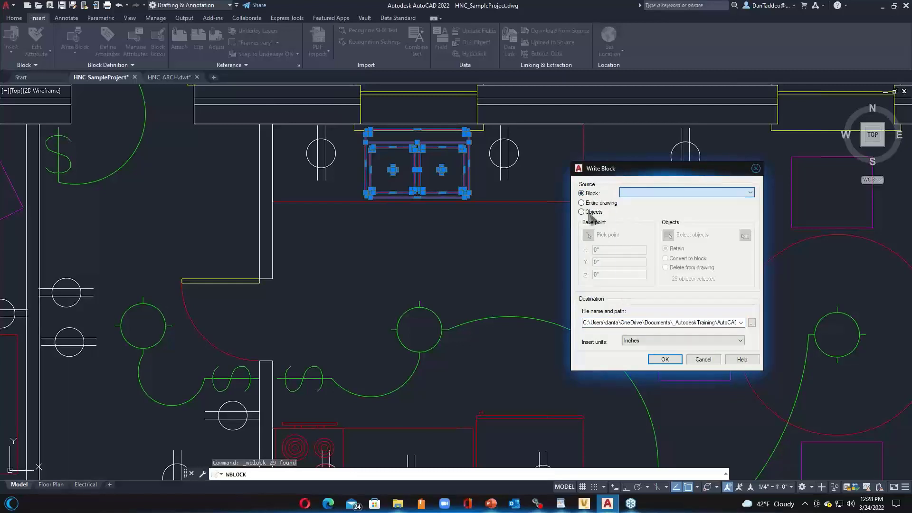
left_click(587, 212)
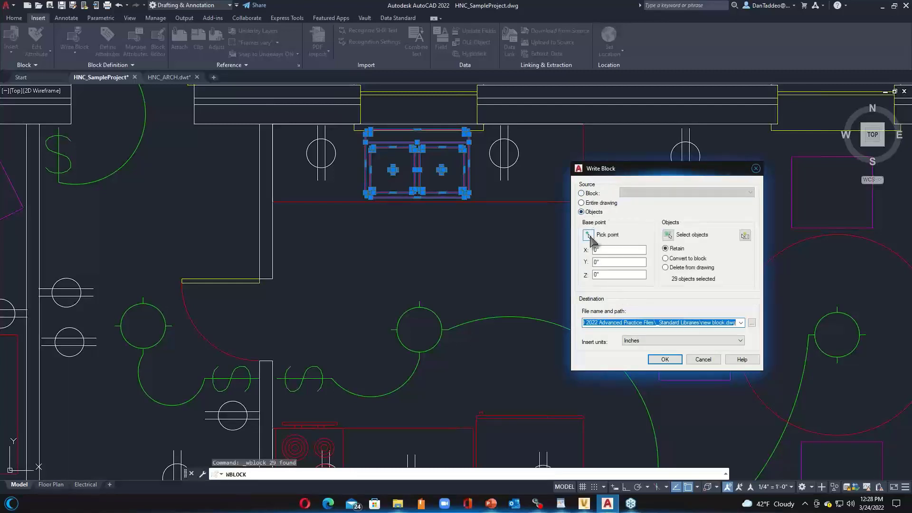
left_click(588, 235)
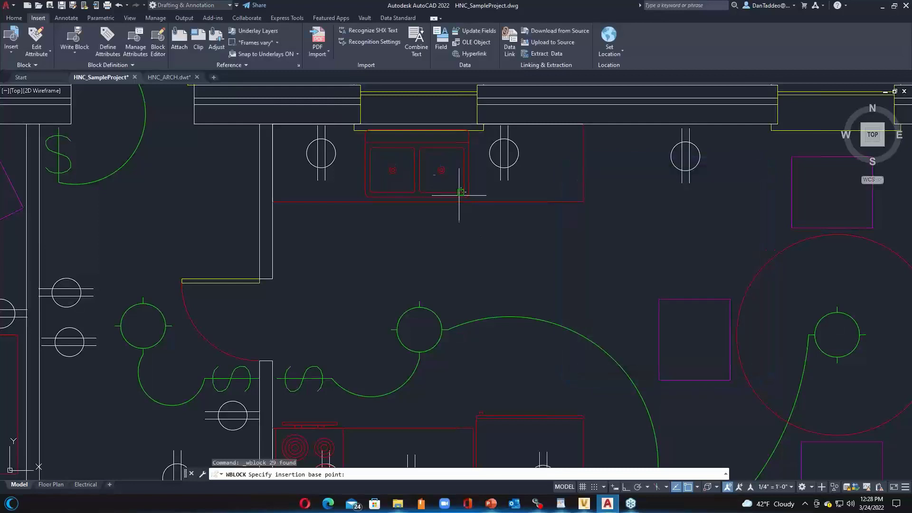
left_click(393, 170)
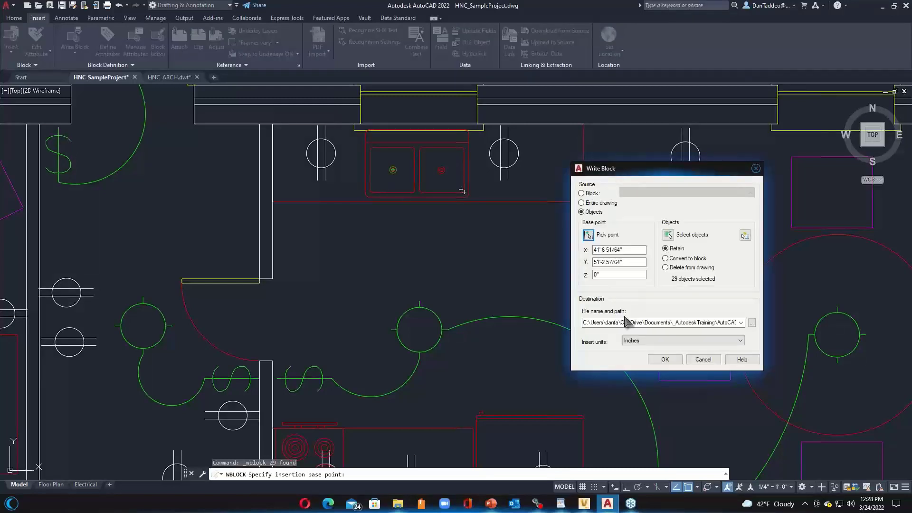
Step: Write the sink objects to new block.dwg in the _Standard Libraries folder, retaining the originals and using inches as insert units
left_click(619, 322)
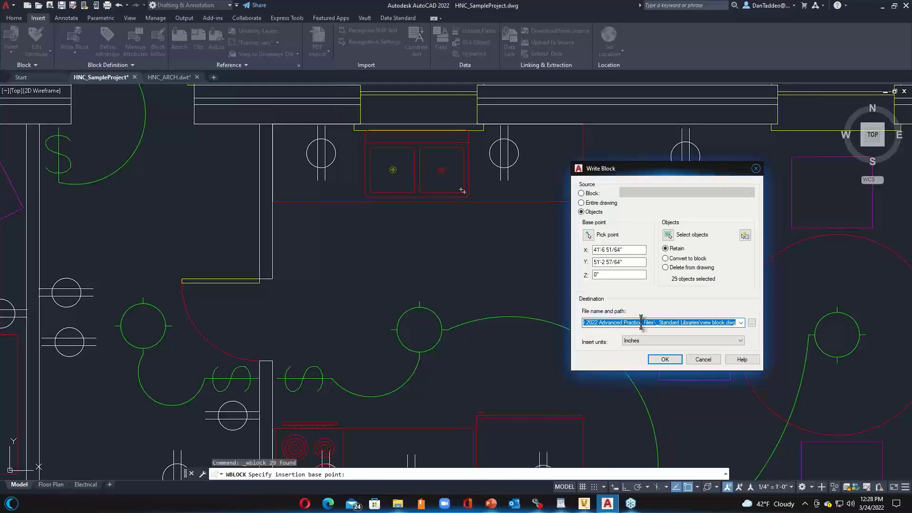
left_click(724, 322)
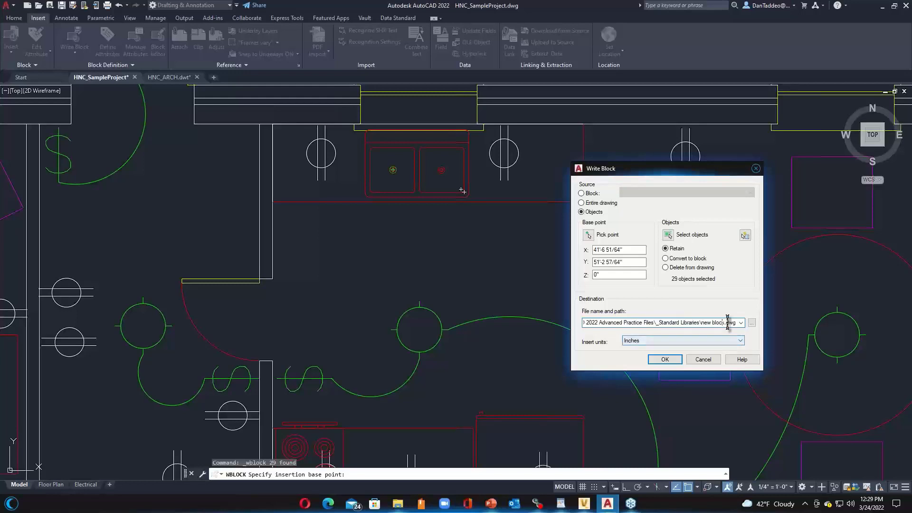
left_click_drag(727, 322, 739, 323)
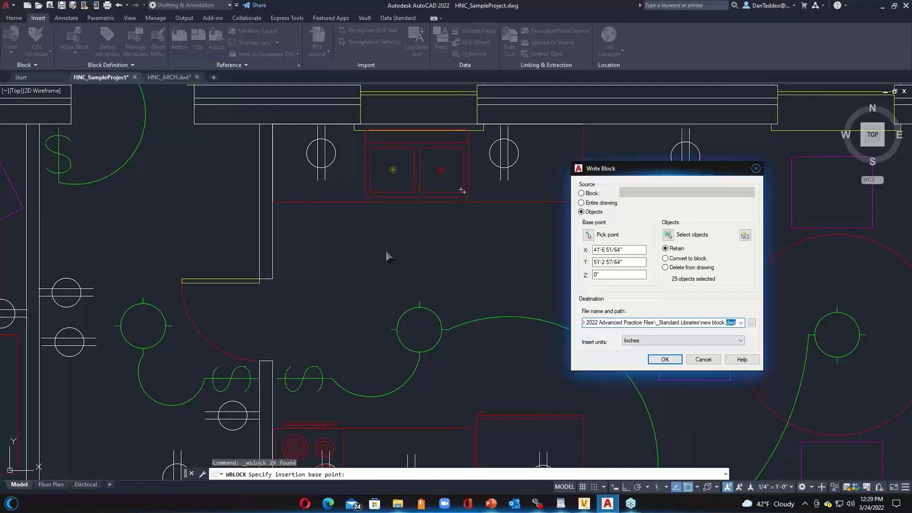
key("Return")
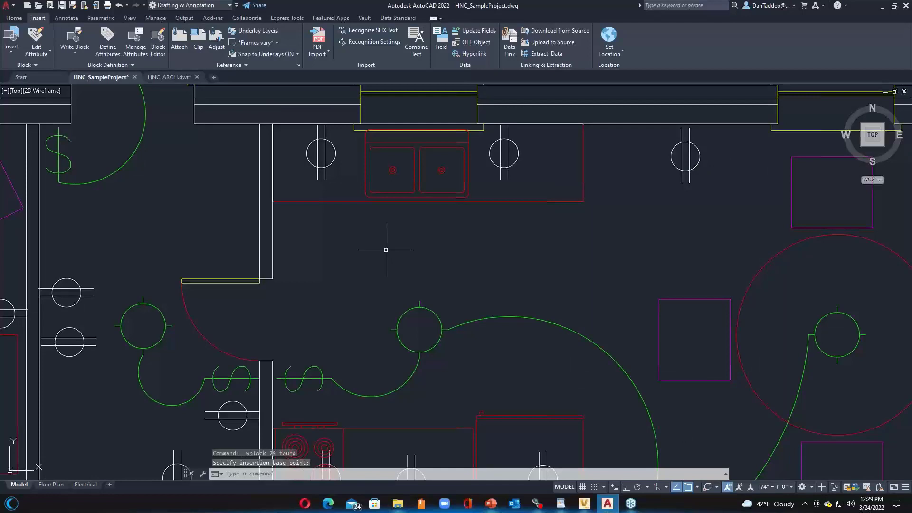
Step: Switch to File Explorer and browse the Kitchen and furniture folders of the BlockLibrary in _Standards
left_click(398, 503)
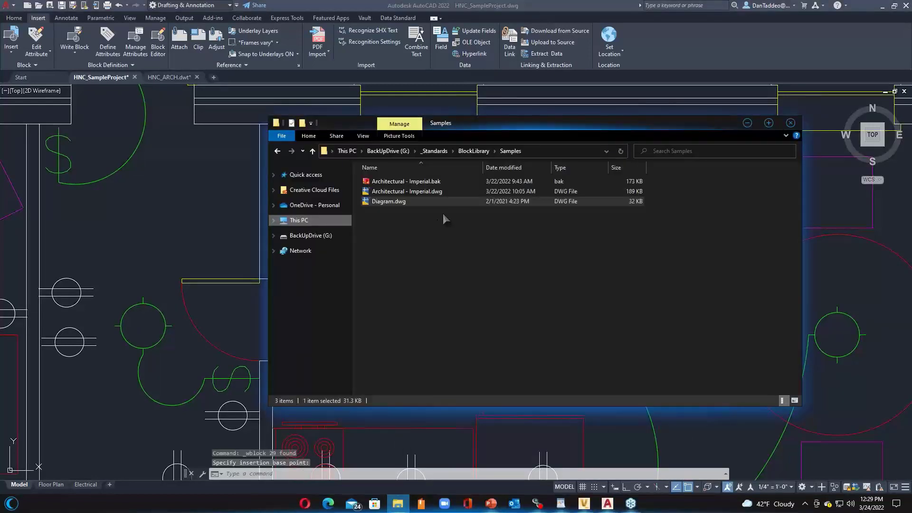
left_click(463, 150)
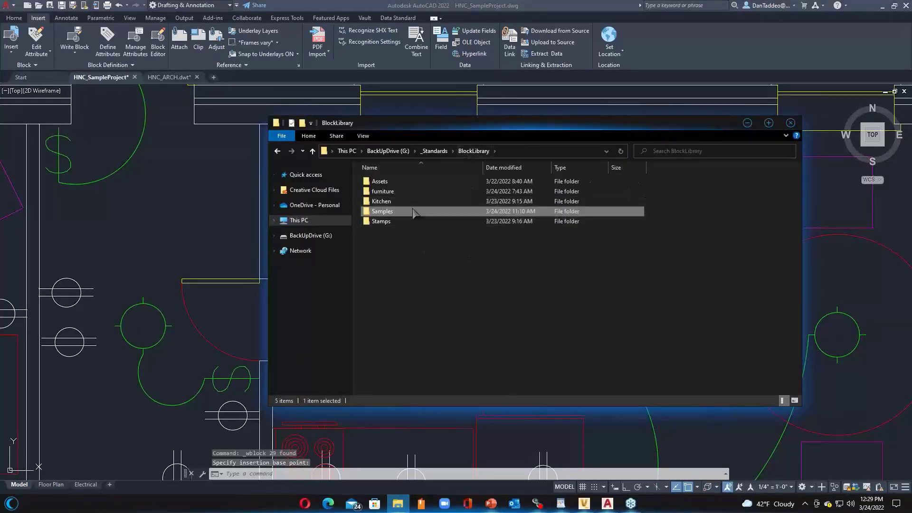
left_click(426, 152)
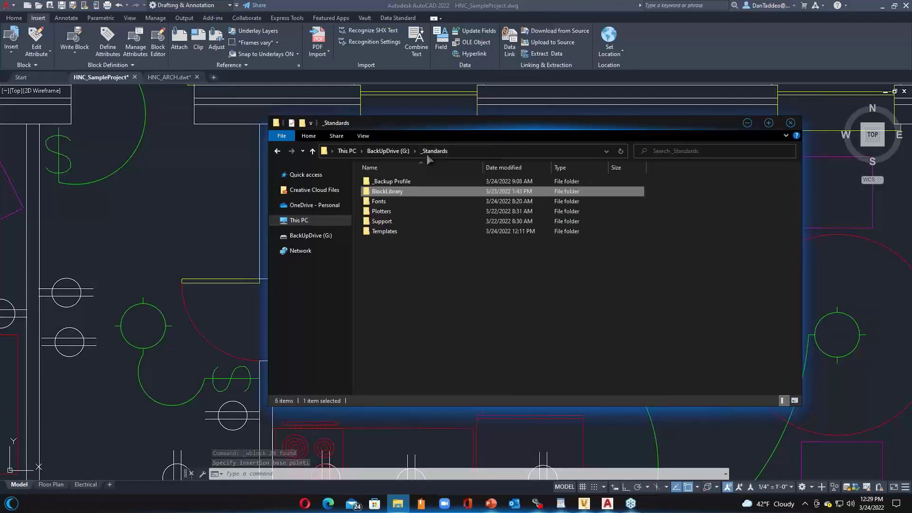
double_click(404, 191)
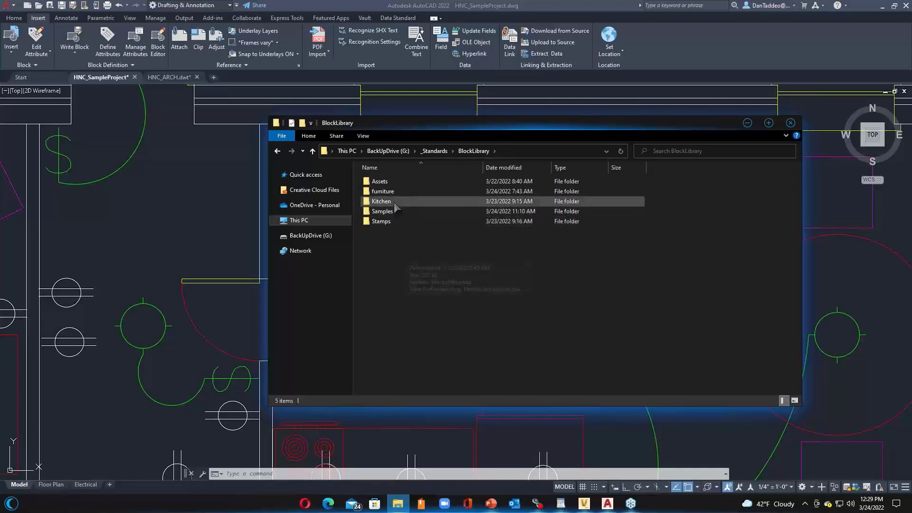
double_click(394, 202)
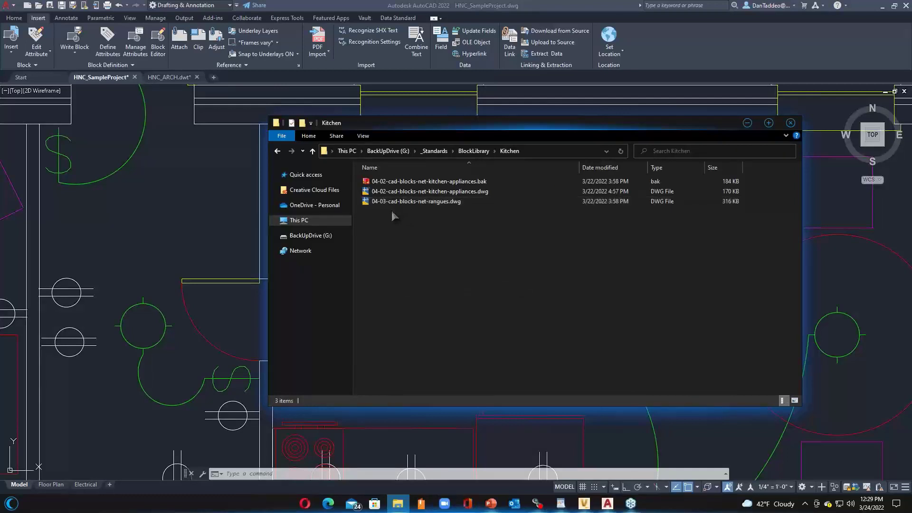
key("alt+Left")
double_click(384, 192)
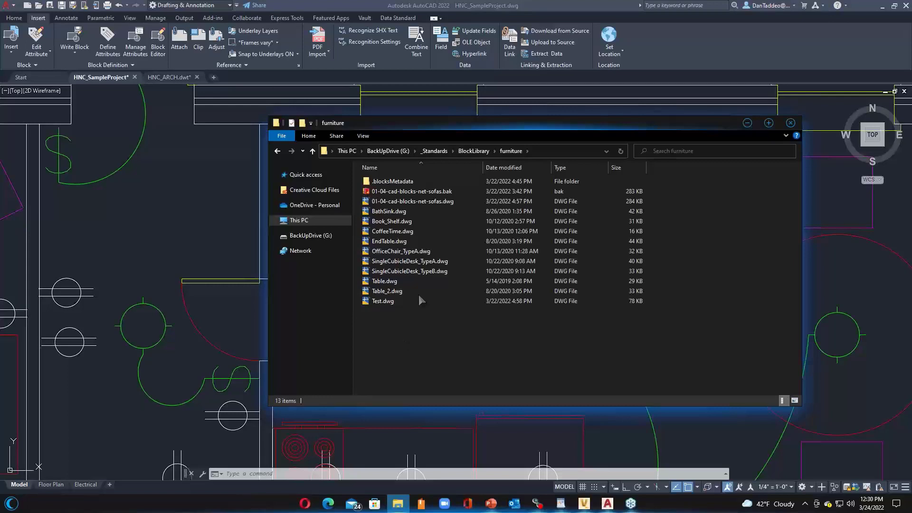
Step: Open 01-04-cad-blocks-net-sofas.dwg, inspect the first two-seat and three-seat sofas by selecting them, and close the drawing
left_click(402, 202)
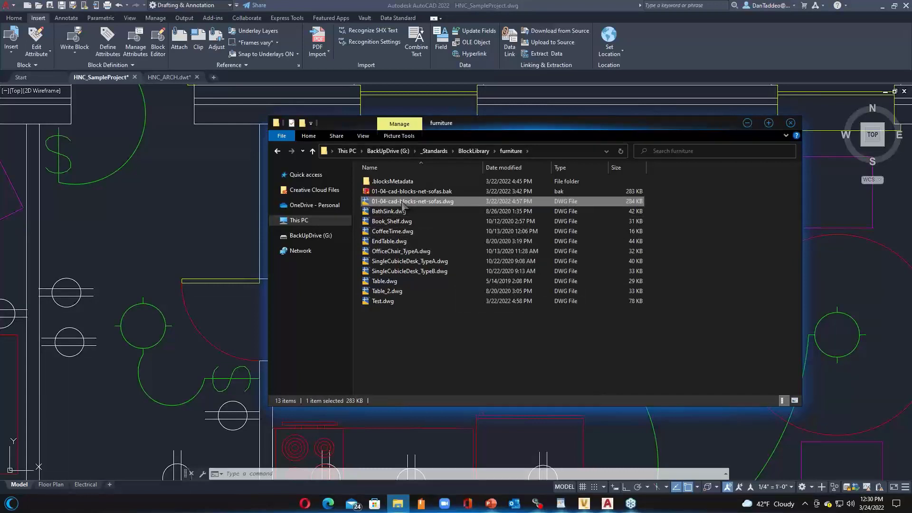
double_click(402, 203)
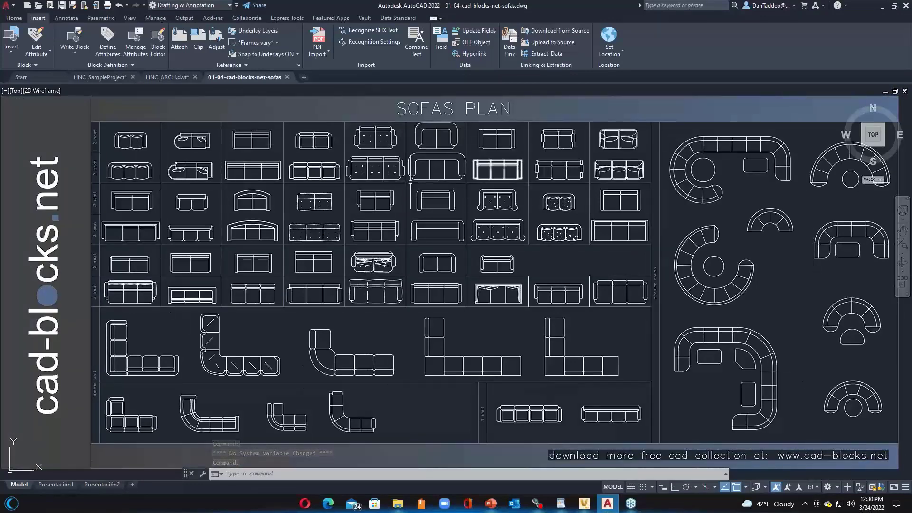
left_click(131, 142)
left_click(136, 165)
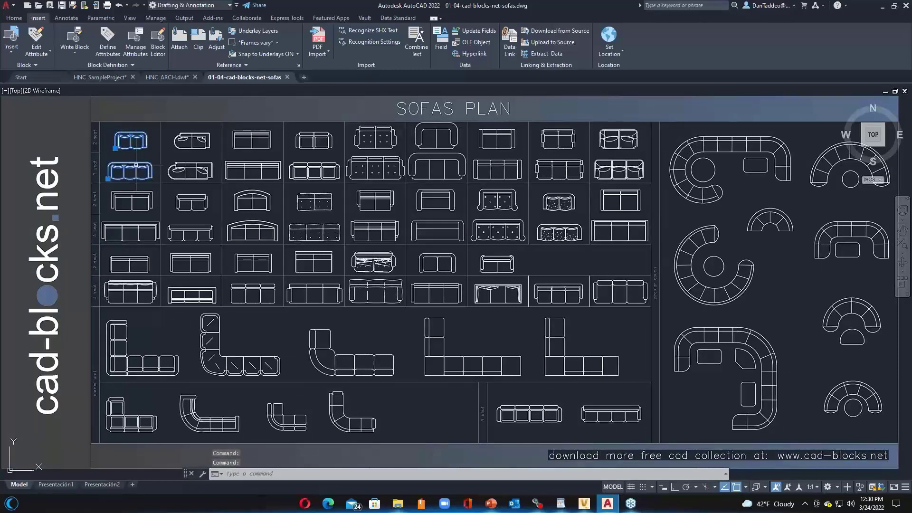
key("Escape")
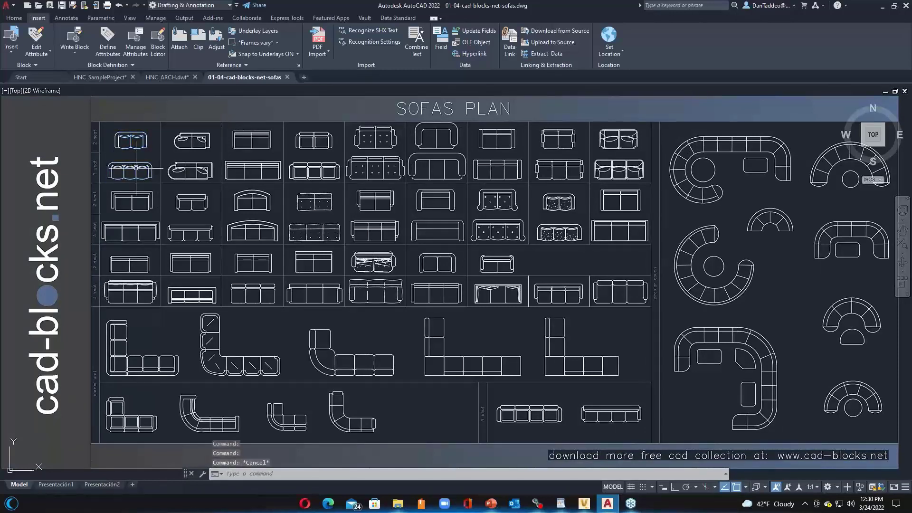
left_click(287, 77)
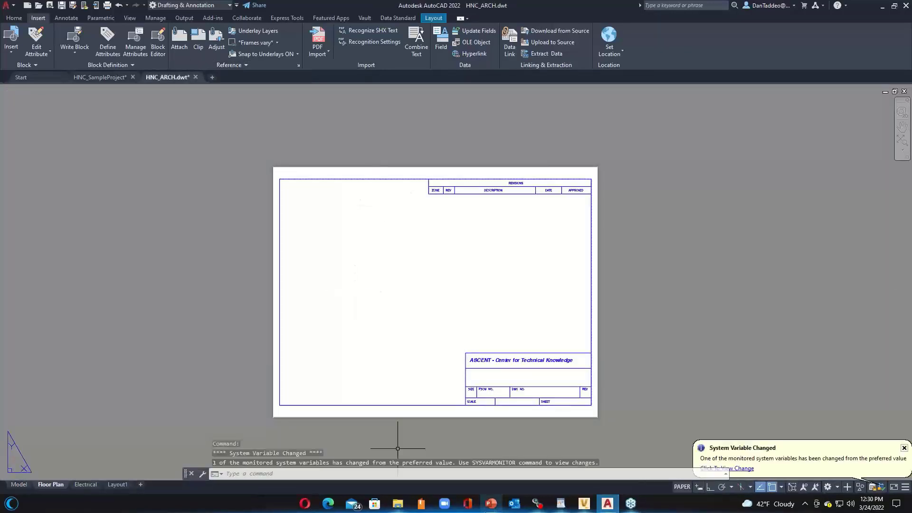
Step: Switch back to File Explorer at the furniture folder of the block library
left_click(399, 504)
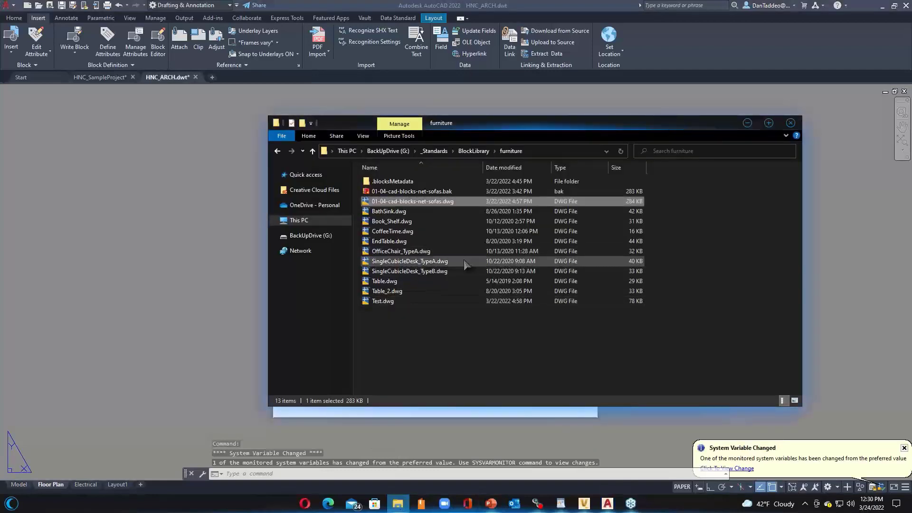
left_click(402, 222)
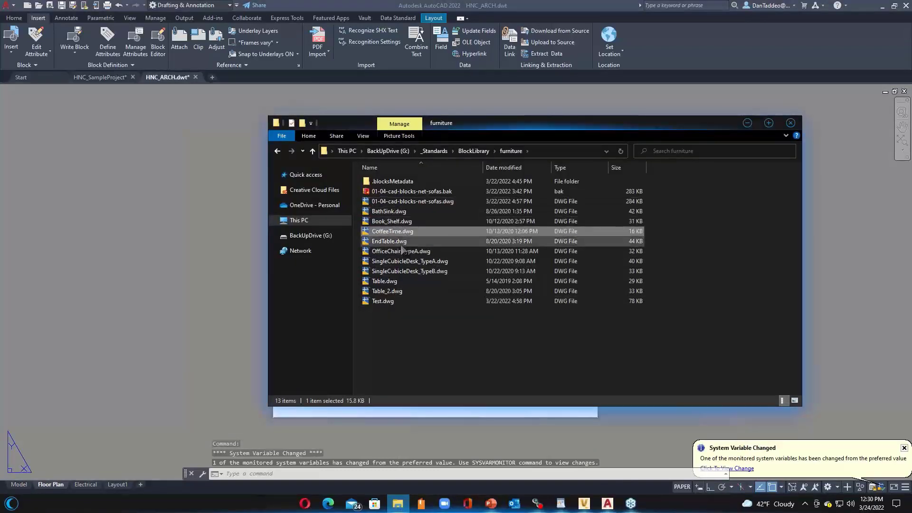
left_click(401, 261)
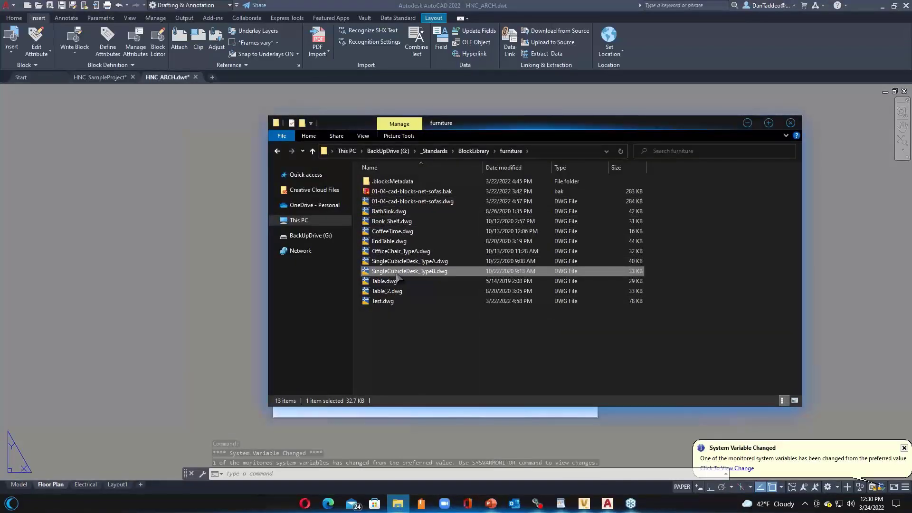
left_click(412, 202)
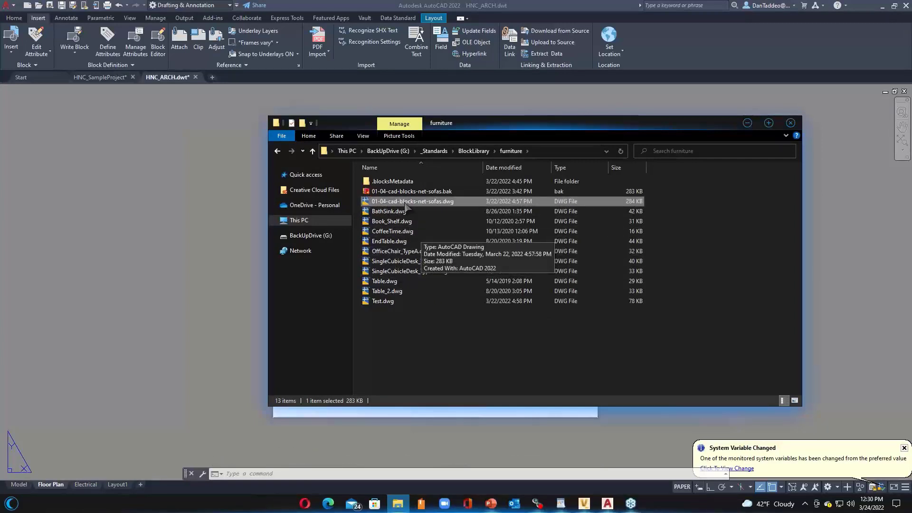
left_click(397, 211)
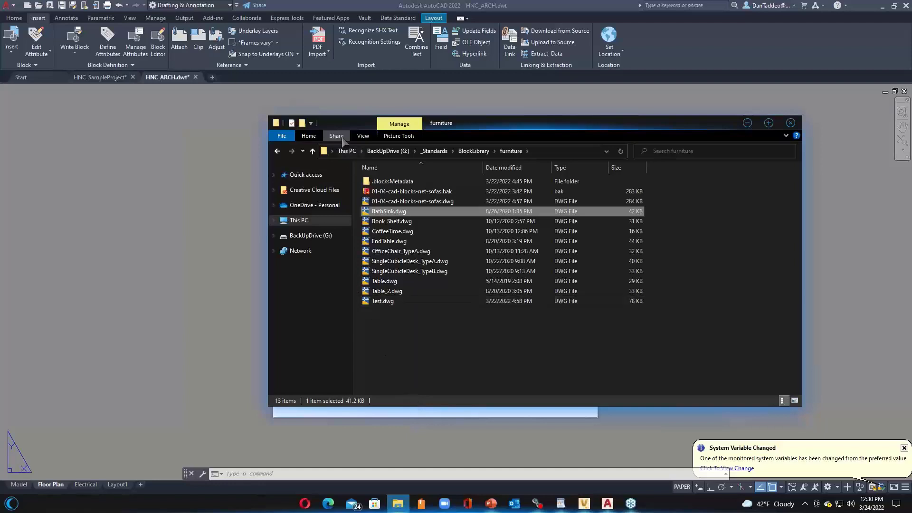
Step: Switch to AutoCAD and open the tool palettes, ending on the empty New Palette
left_click(124, 20)
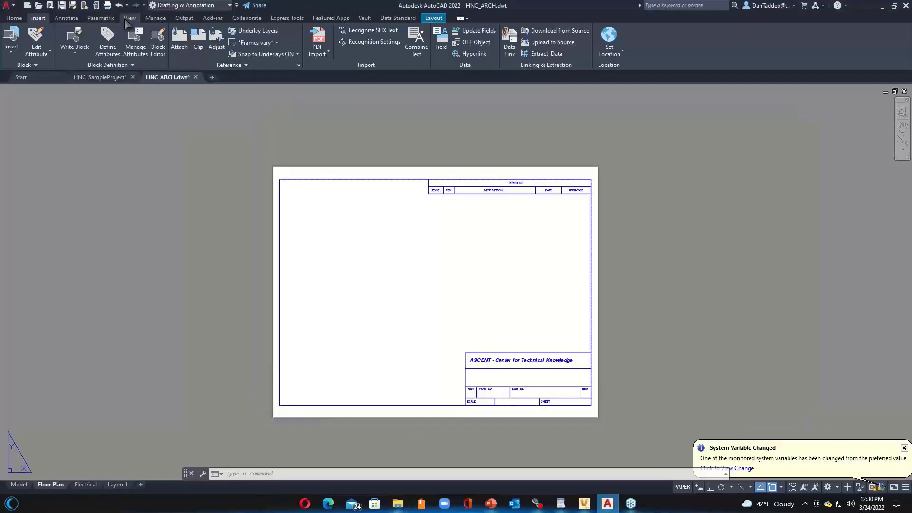
left_click(135, 21)
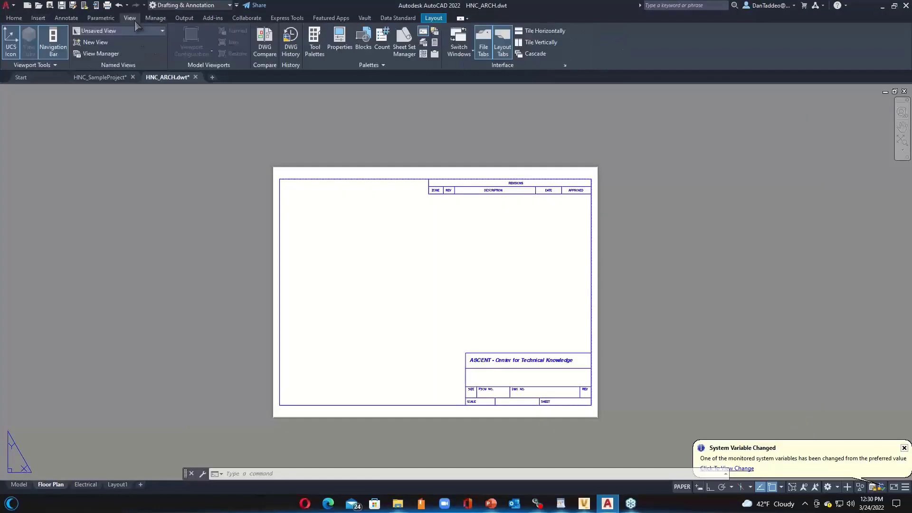
left_click(314, 43)
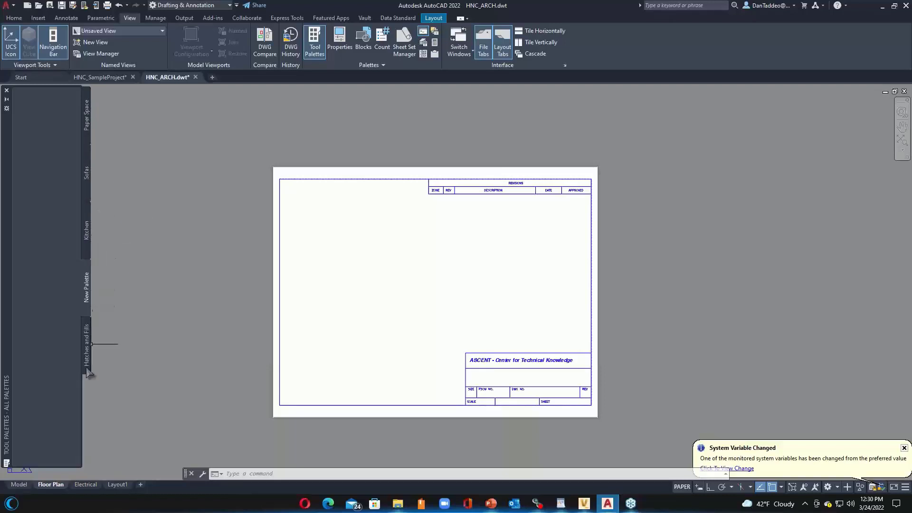
left_click(87, 345)
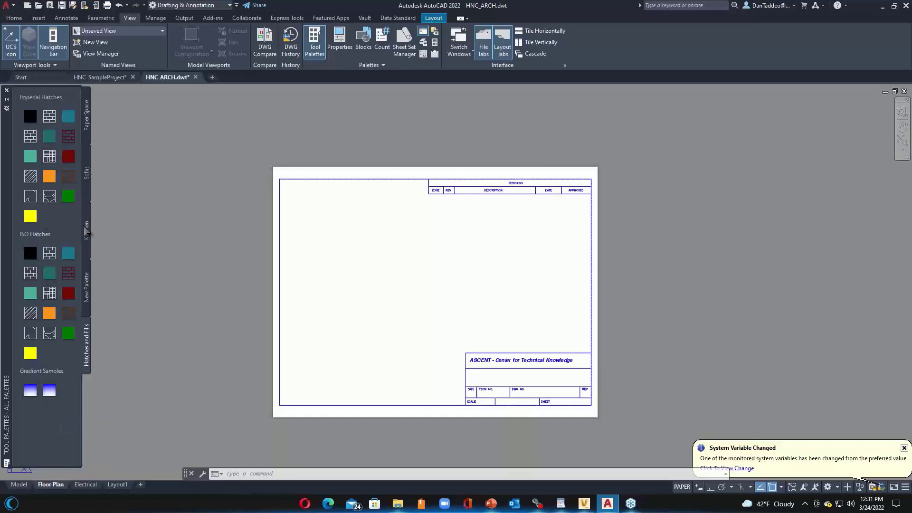
left_click(88, 290)
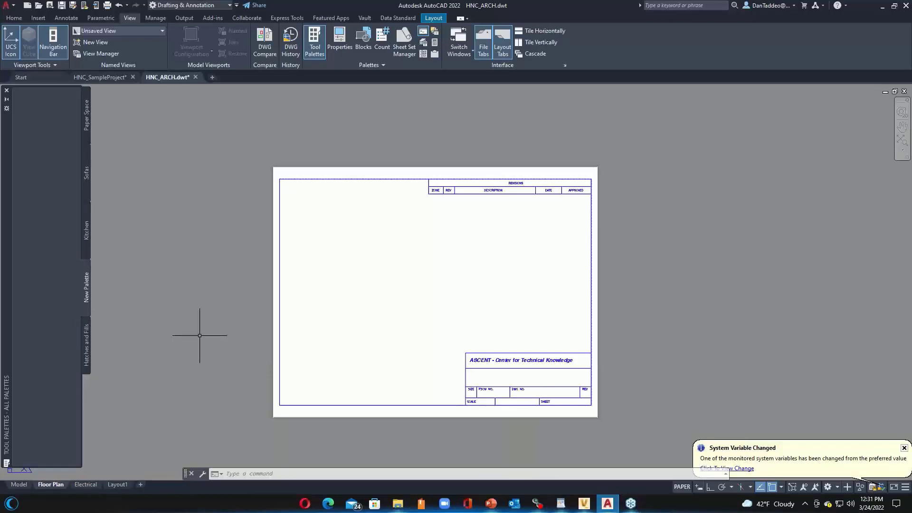
Step: Add the furniture drawings from BathSink.dwg through Test.dwg to the New Palette from the furniture folder in File Explorer
left_click(397, 504)
left_click_drag(416, 326, 388, 211)
left_click_drag(426, 286, 92, 181)
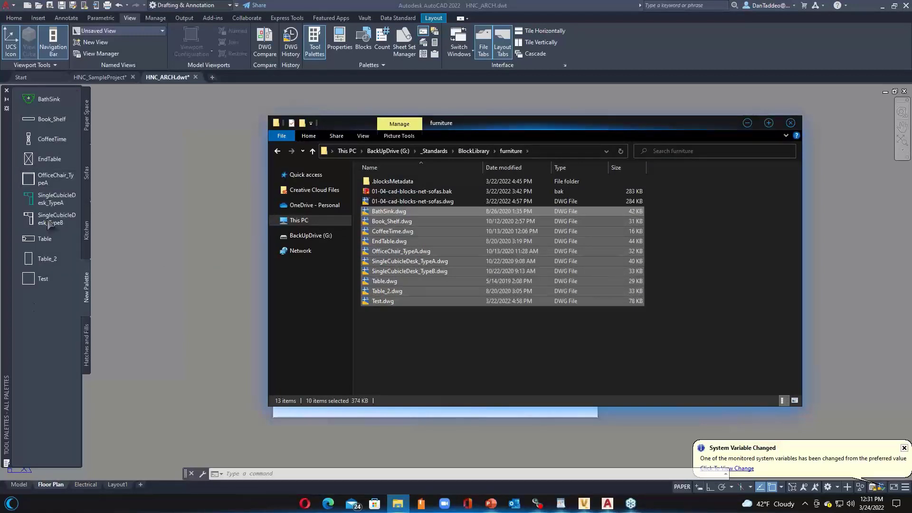
left_click(746, 123)
Step: Insert the SingleCubicleDesk_TypeA block from the New Palette into the model space of HNC_ARCH.dwt
left_click(19, 484)
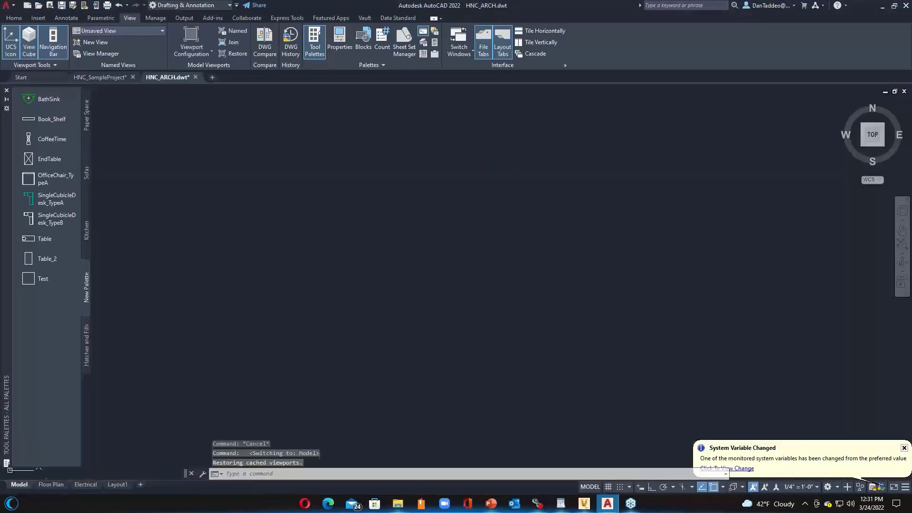
left_click(52, 198)
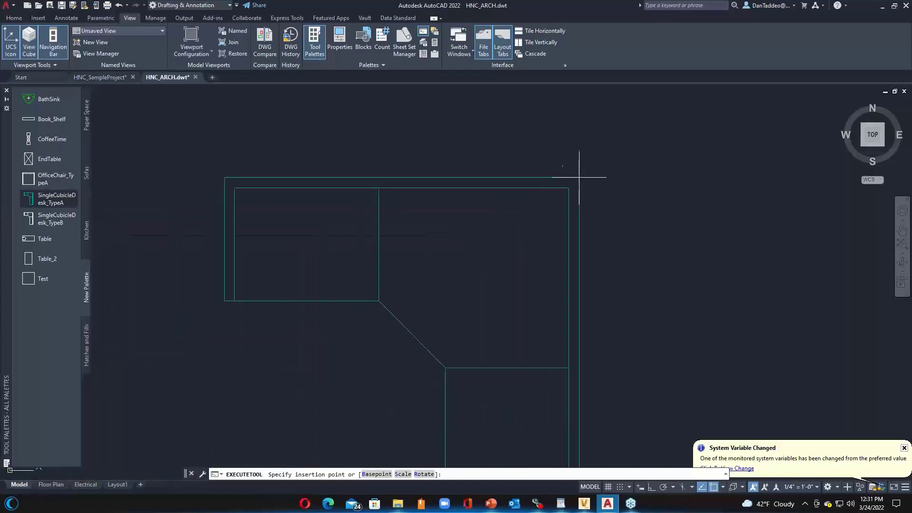
left_click(702, 127)
scroll(427, 267, "down", 5)
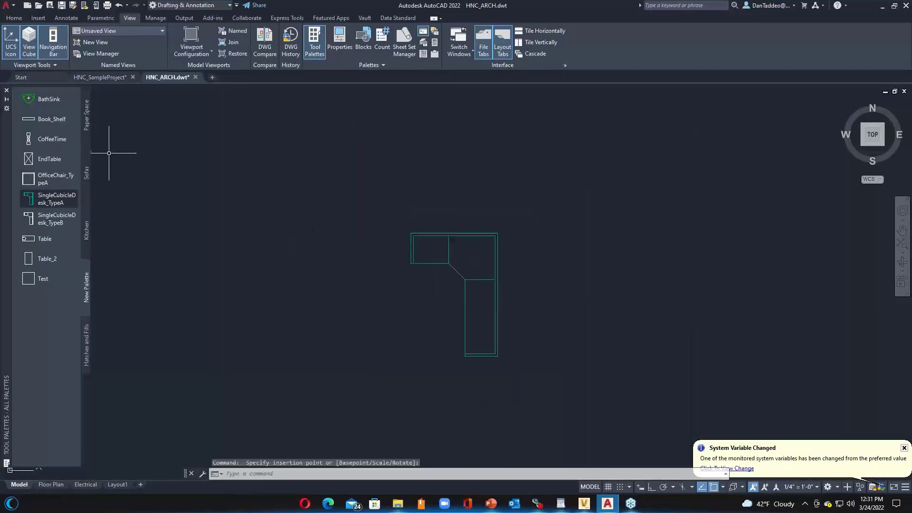
Step: Place the EndTable block above the desk and the Book_Shelf block beside it, and select all three blocks
left_click(49, 159)
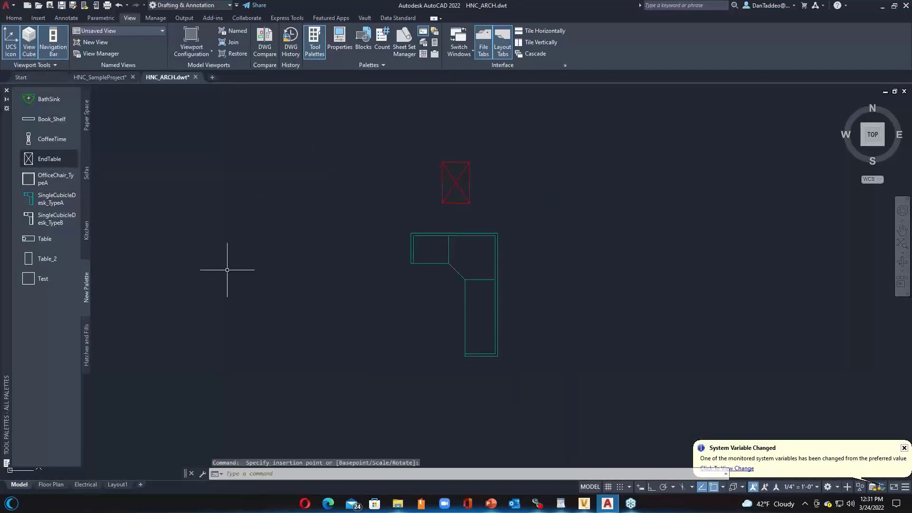
left_click(50, 118)
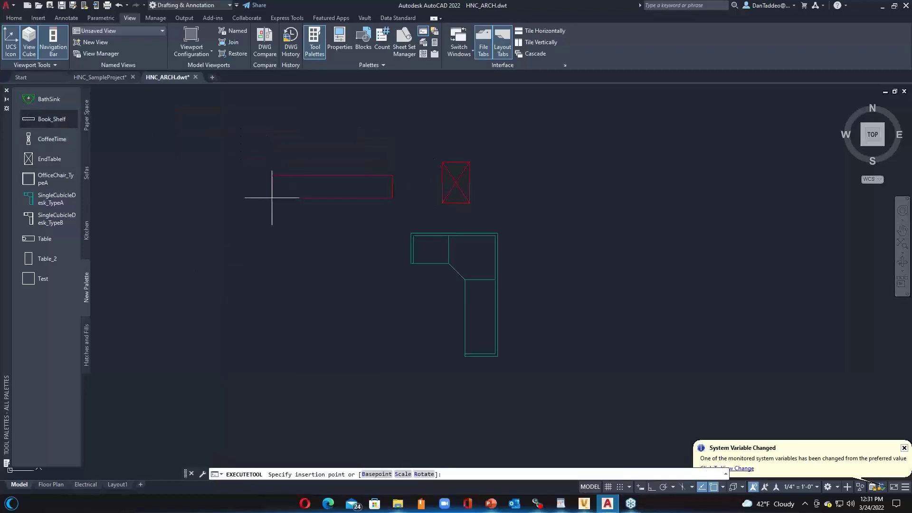
left_click(272, 197)
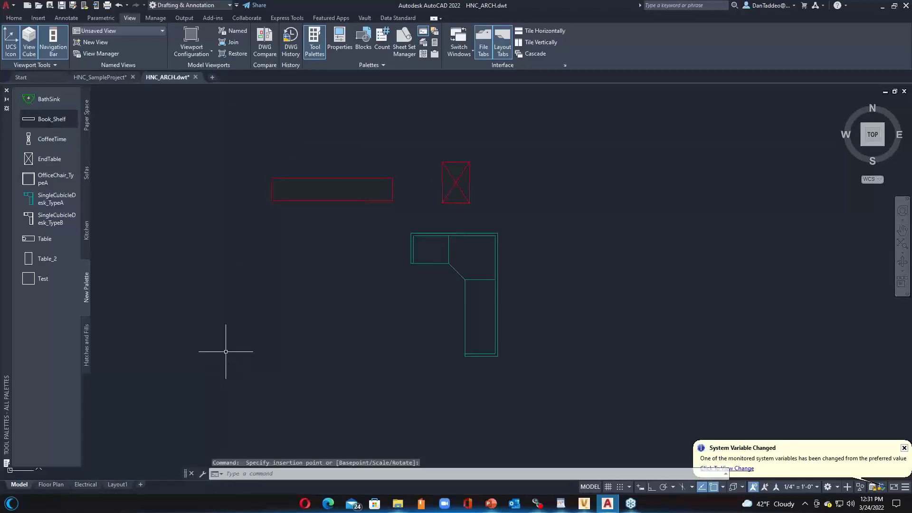
left_click(649, 378)
left_click(291, 124)
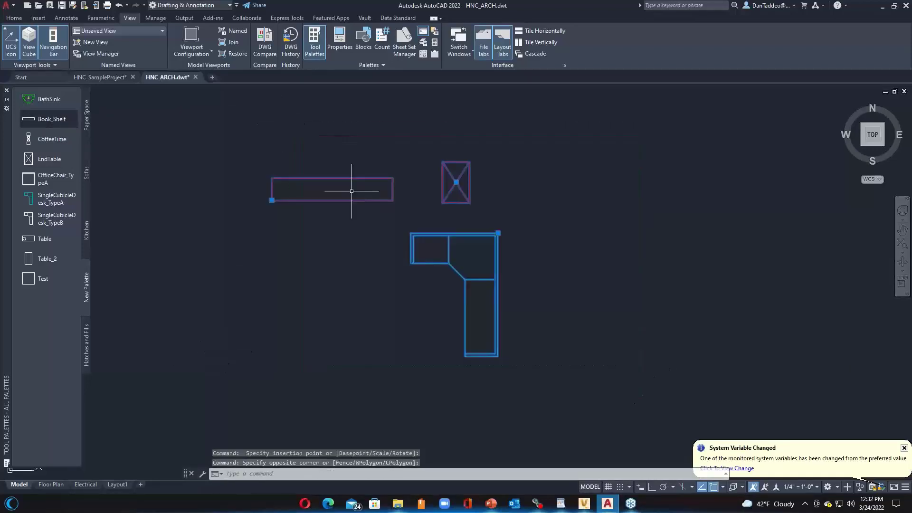
Step: Create a new drawing and switch it to model space
left_click(212, 77)
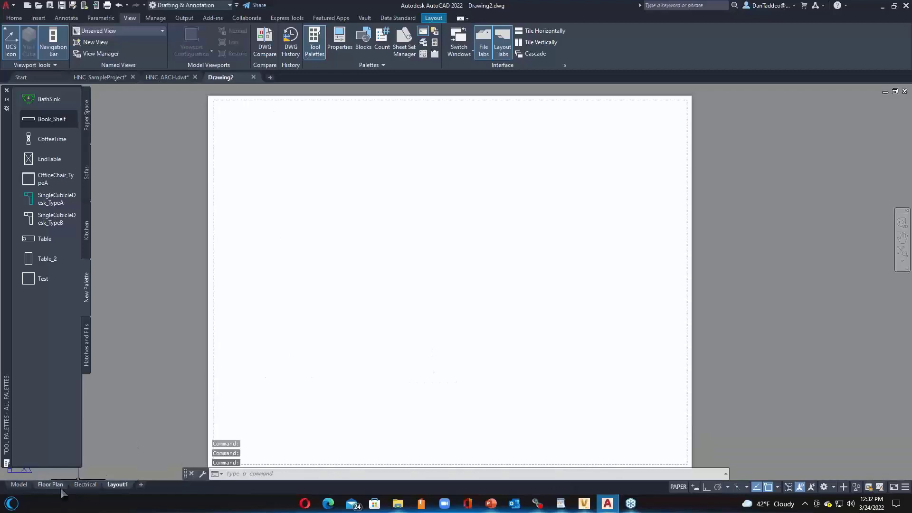
left_click(19, 484)
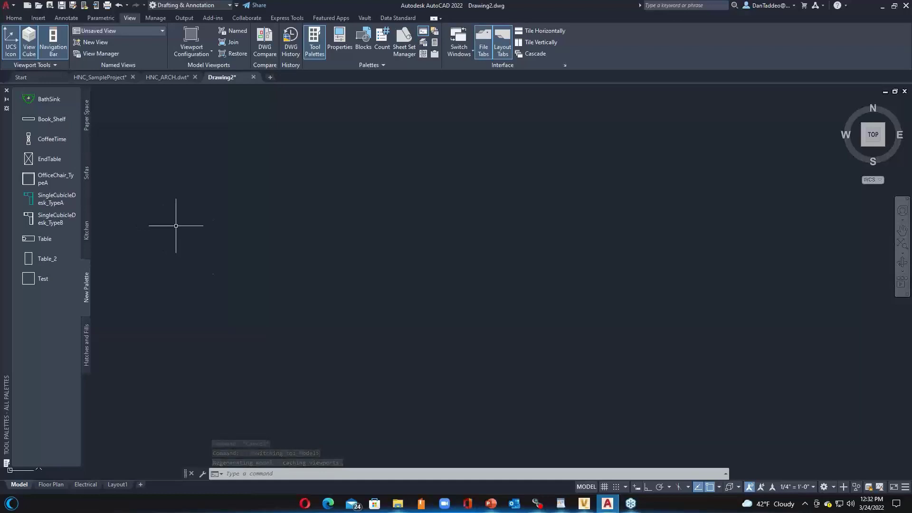
Step: Open the Blocks palette and display its recent blocks, current drawing blocks and block libraries
left_click(38, 18)
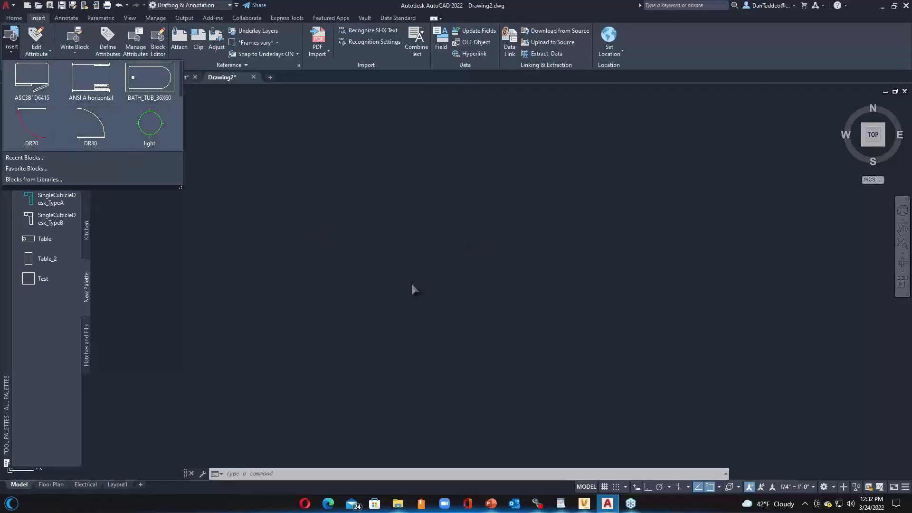
left_click(30, 157)
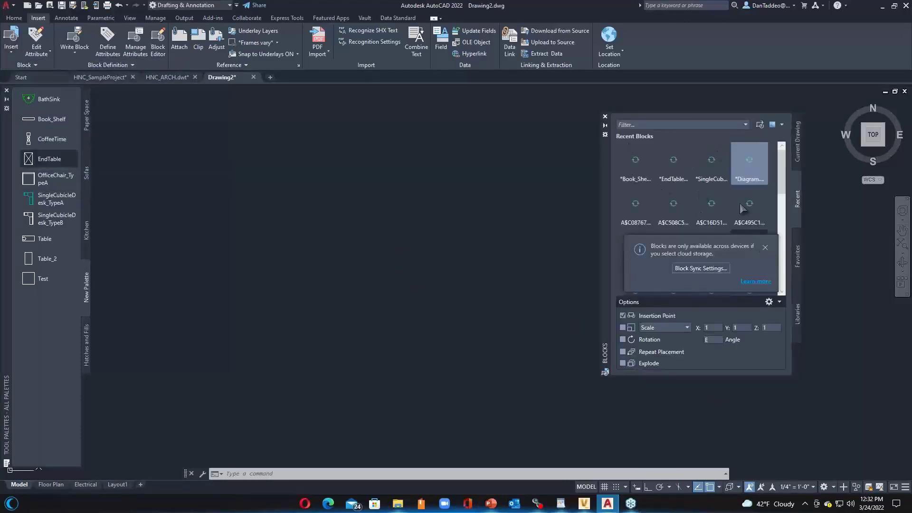
left_click(765, 248)
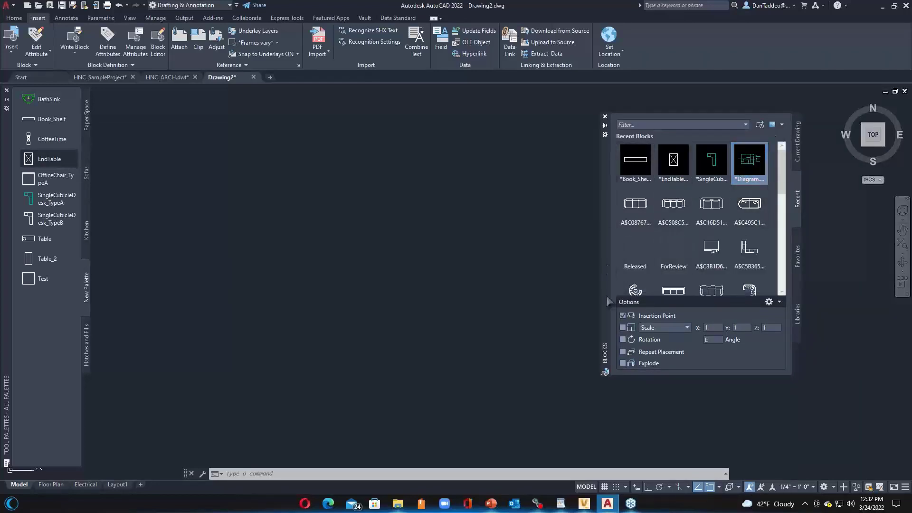
left_click(798, 153)
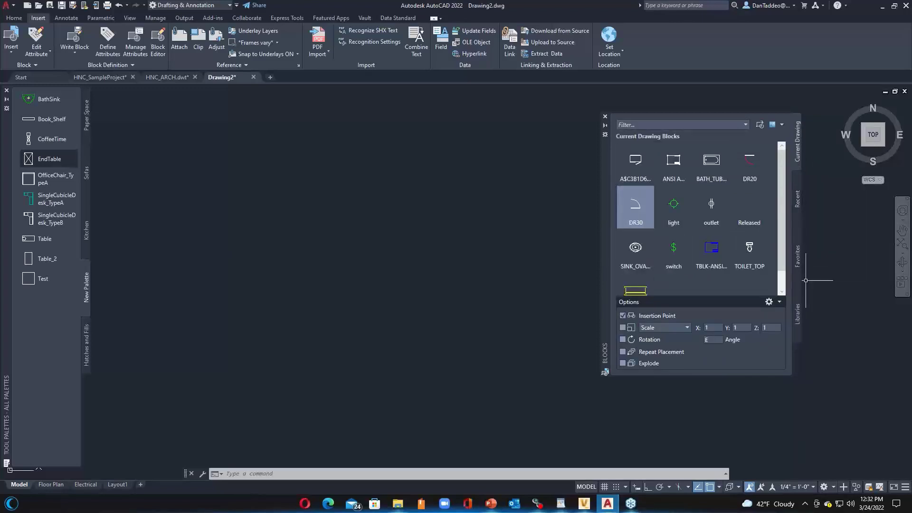
left_click(799, 319)
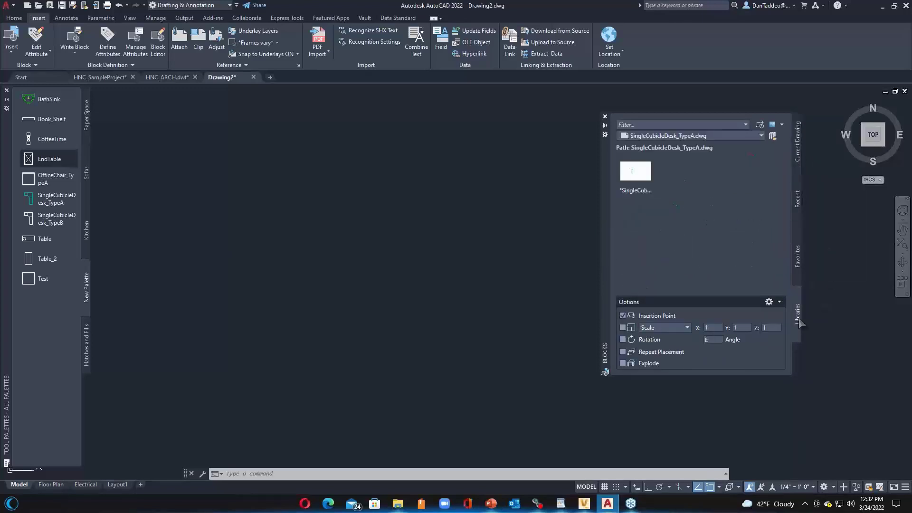
left_click(772, 137)
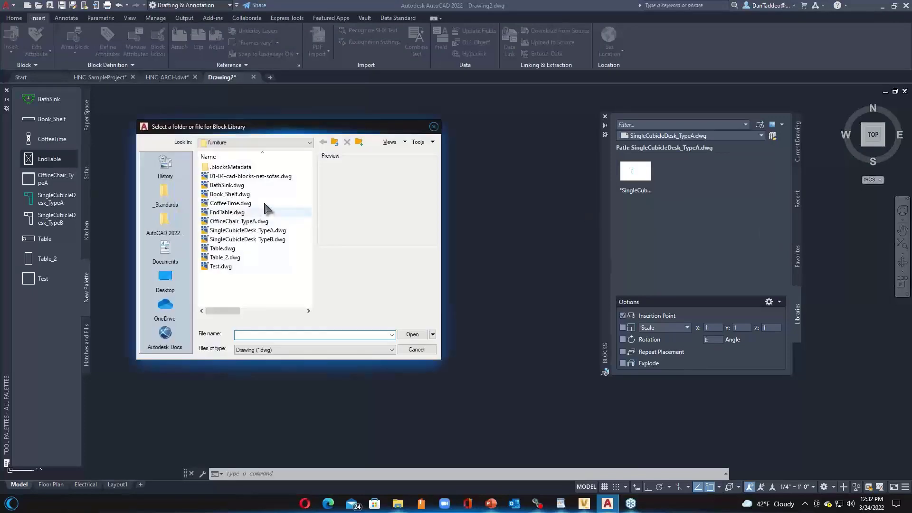
left_click(164, 193)
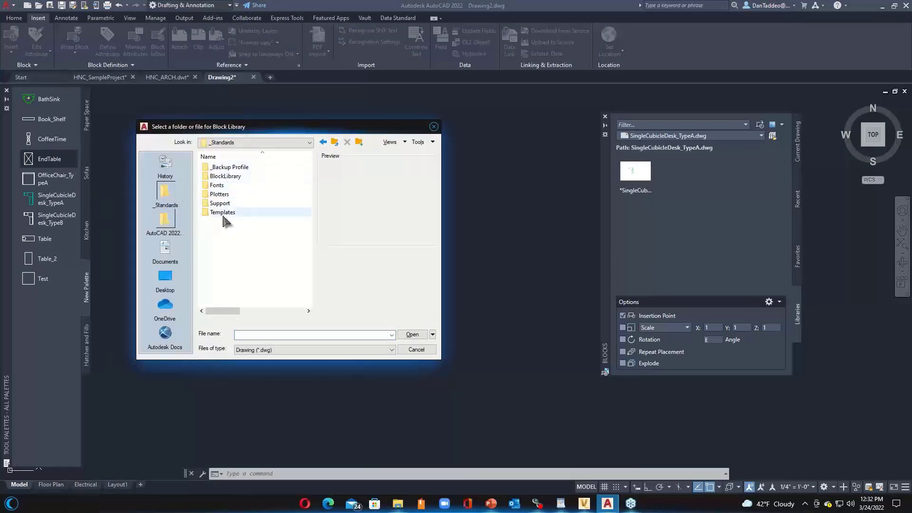
double_click(228, 176)
left_click(233, 177)
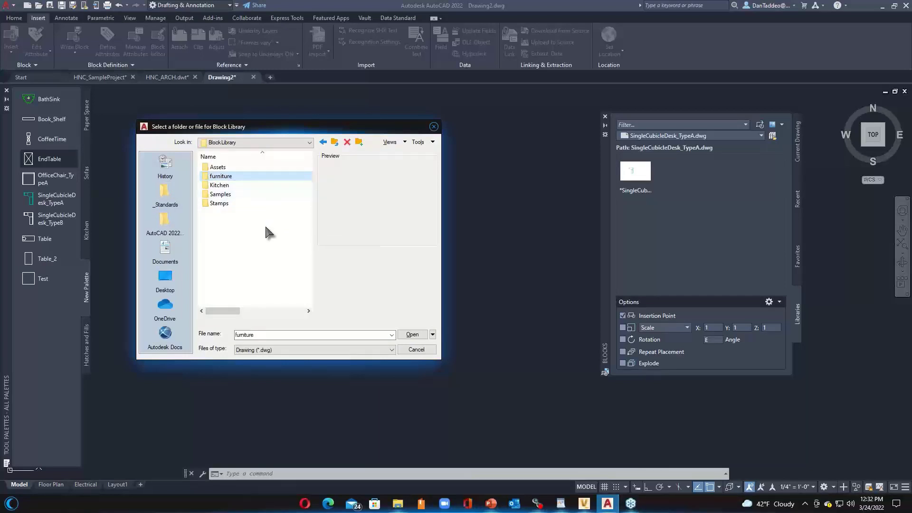
left_click(434, 127)
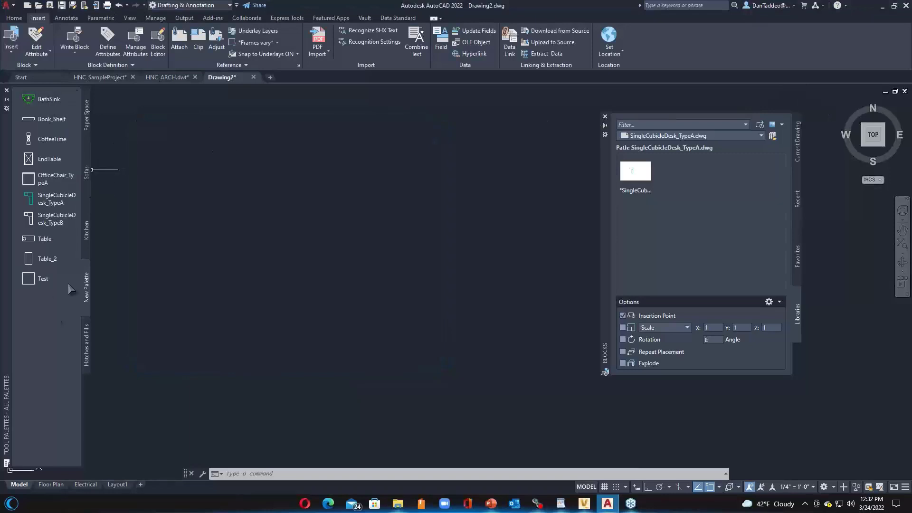
Step: Insert the Released stamp from the Paper Space tool palette into the new drawing's model space
left_click(87, 237)
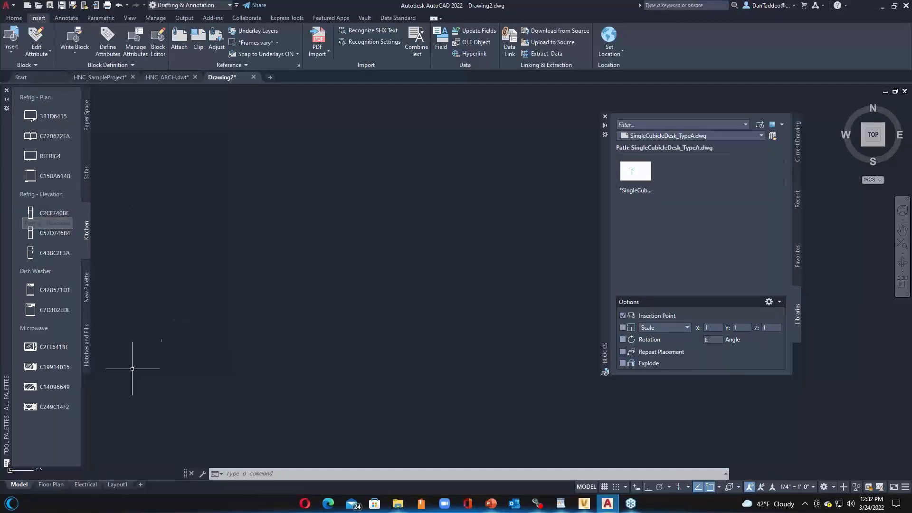
left_click(86, 175)
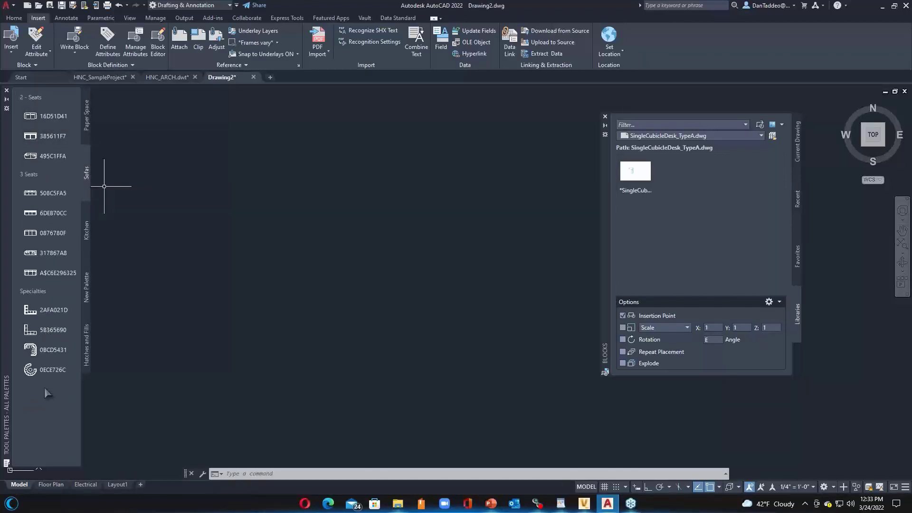
left_click(86, 118)
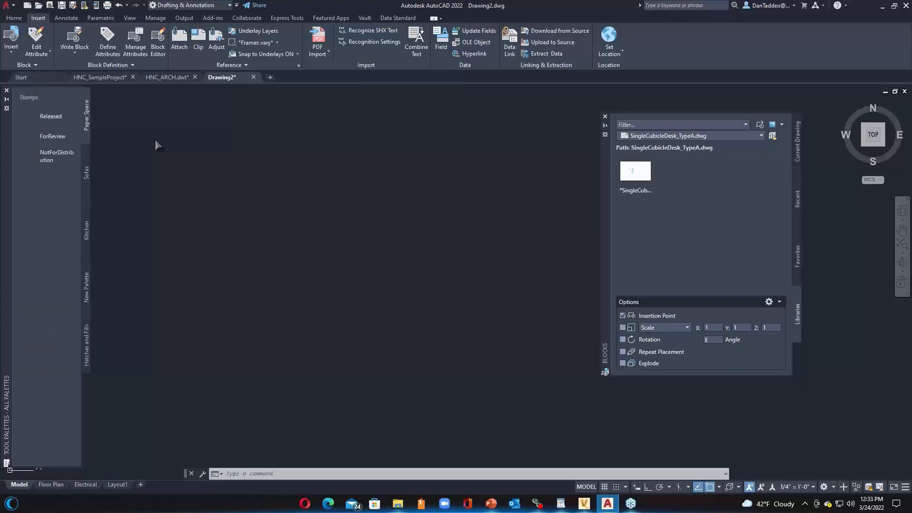
left_click(44, 116)
left_click(342, 287)
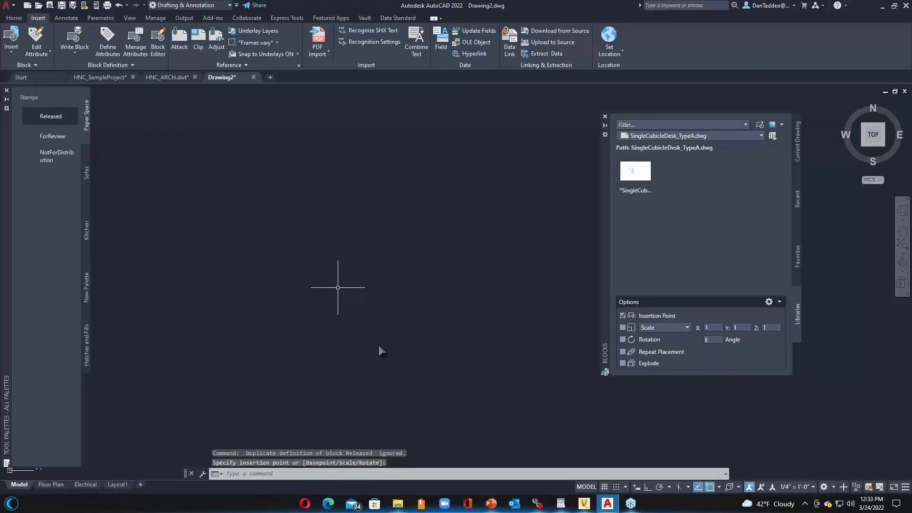
left_click(333, 280)
middle_click(332, 278)
middle_click(333, 278)
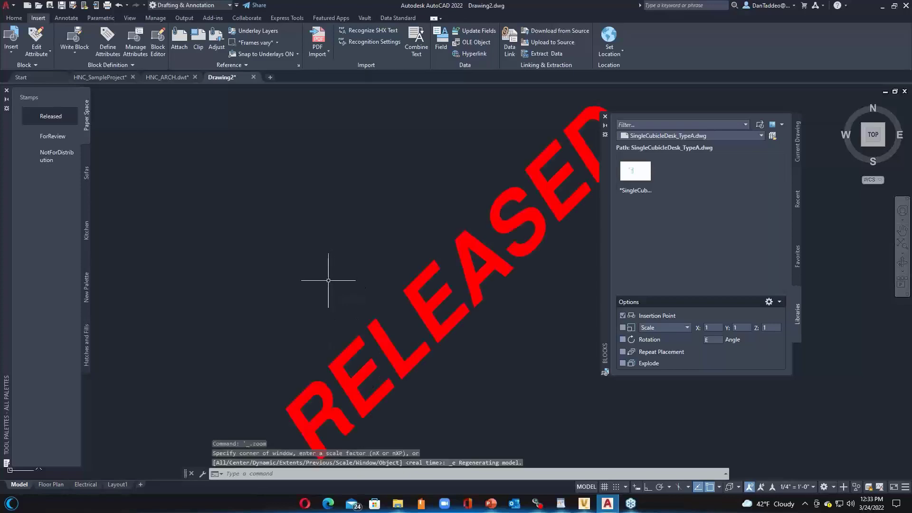
scroll(414, 269, "down", 2)
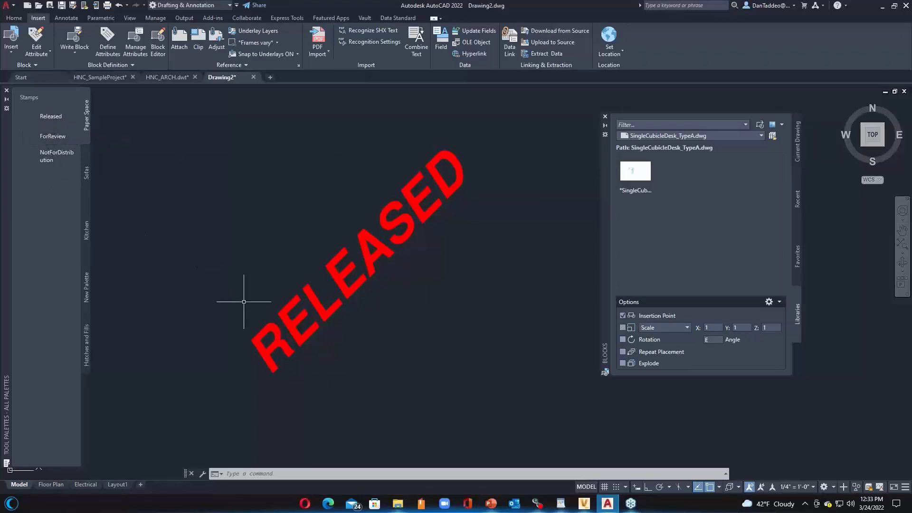
Step: Switch to the Floor Plan layout and try to add its title block to the Paper Space tool palette
left_click(50, 484)
left_click(493, 183)
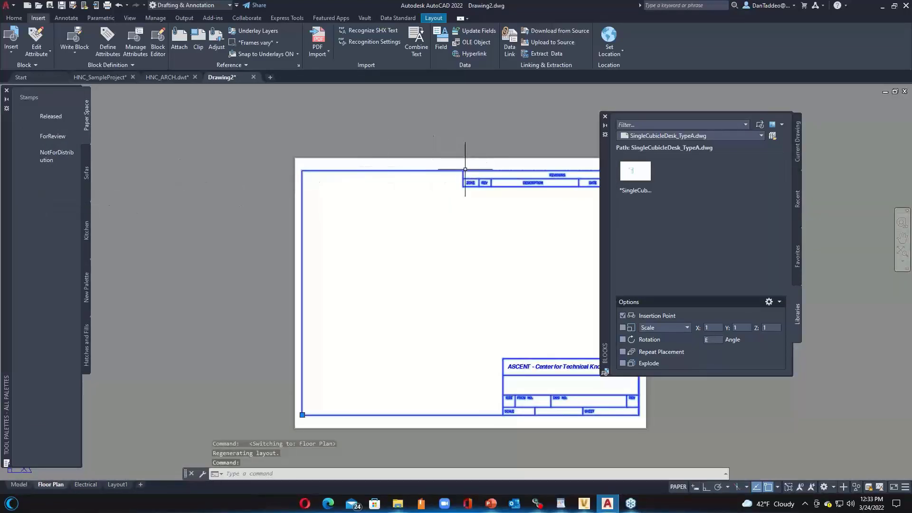
mouse_move(470, 169)
left_mouse_down()
mouse_move(434, 255)
mouse_move(90, 206)
mouse_move(50, 189)
left_mouse_up()
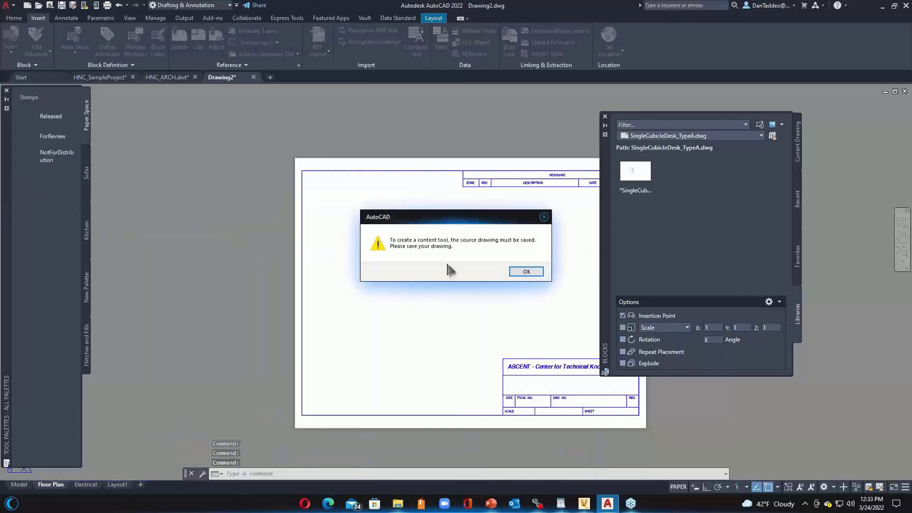
left_click(527, 271)
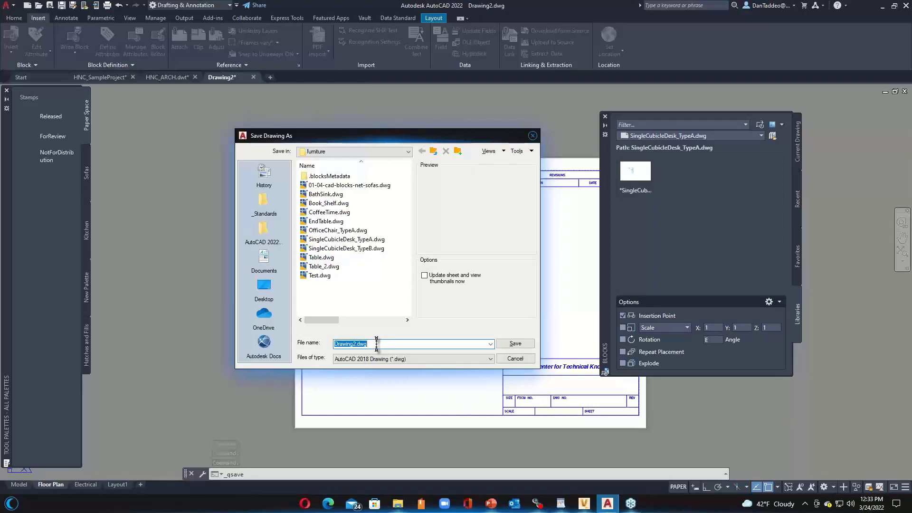
Step: Save the drawing as Tb Drawing in the furniture folder and add the layout's title block to the Paper Space tool palette
type("Tb Drawing")
key("Return")
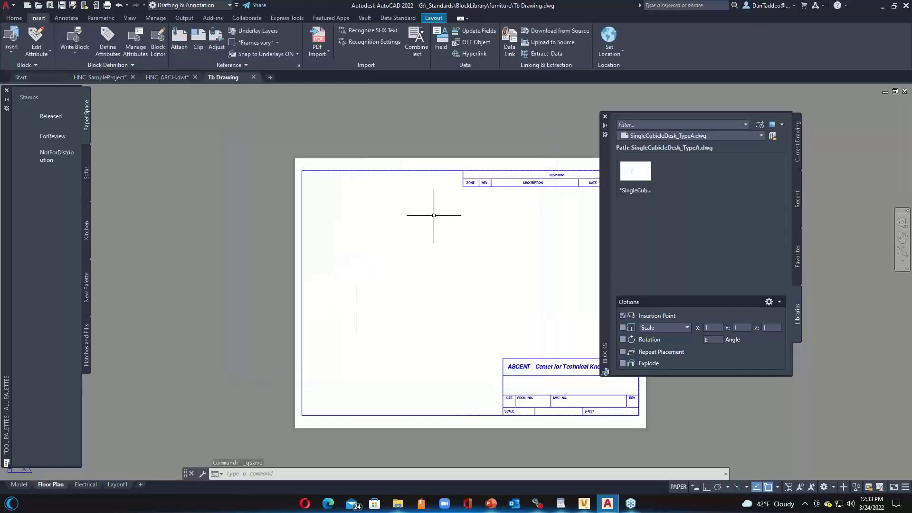
left_click(475, 171)
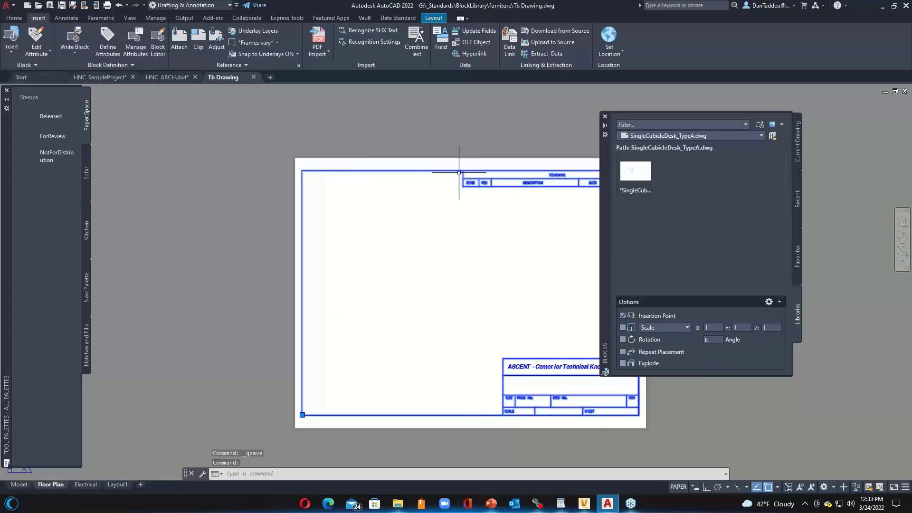
mouse_move(464, 172)
left_mouse_down()
mouse_move(258, 215)
mouse_move(58, 196)
left_mouse_up()
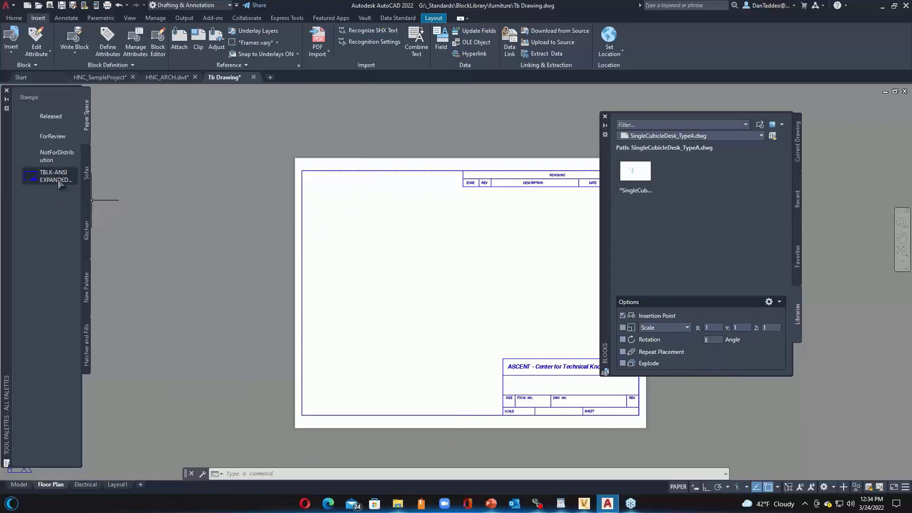
Step: Examine the properties of the TBLK-ANSI EXPANDED A tool, including its source file, without changing them
right_click(58, 178)
left_click(91, 284)
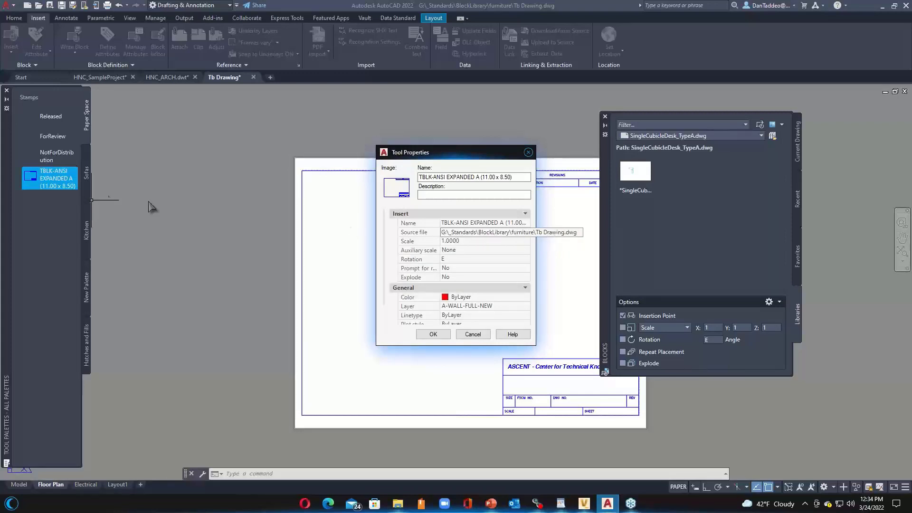
left_click(528, 152)
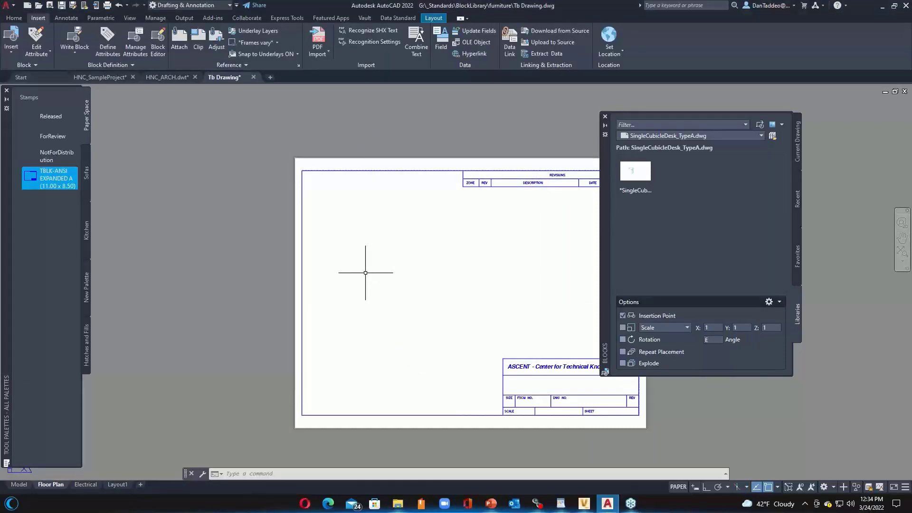
Step: Switch to File Explorer, view the subfolders of the BlockLibrary folder, and return to AutoCAD
left_click(395, 507)
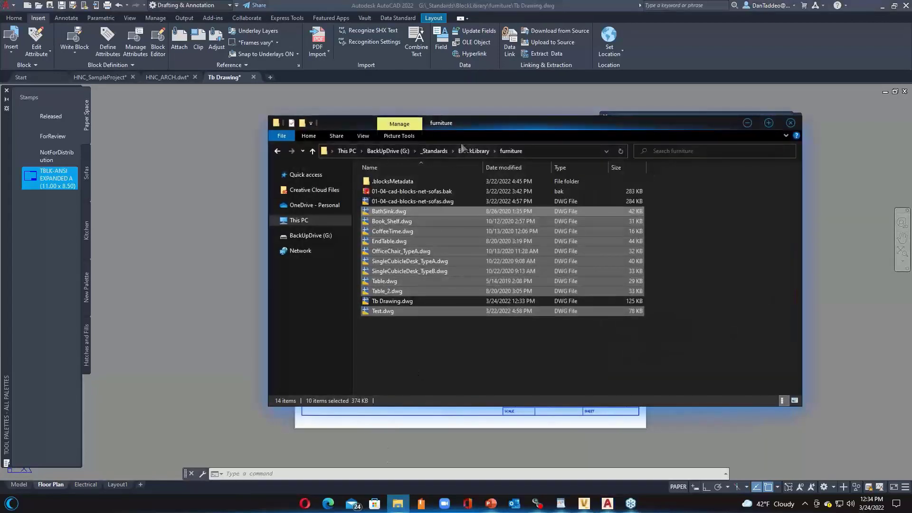
left_click(466, 151)
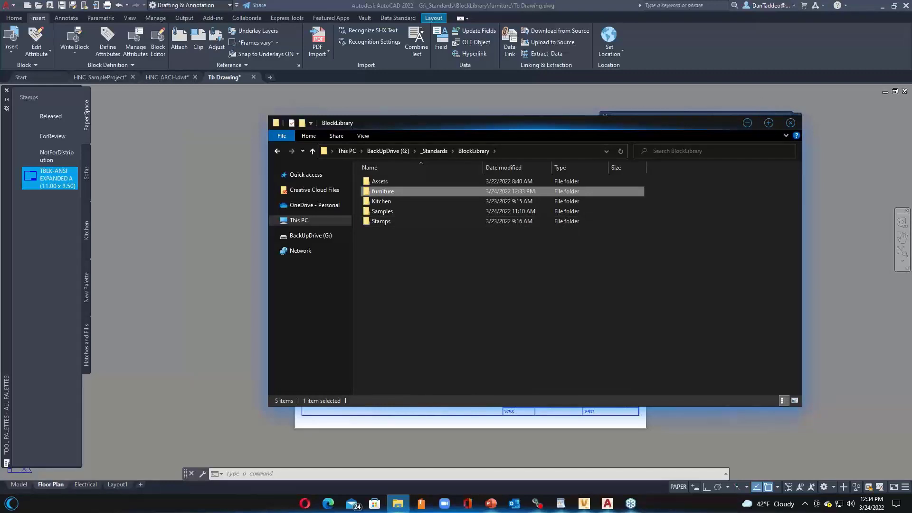
left_click(747, 124)
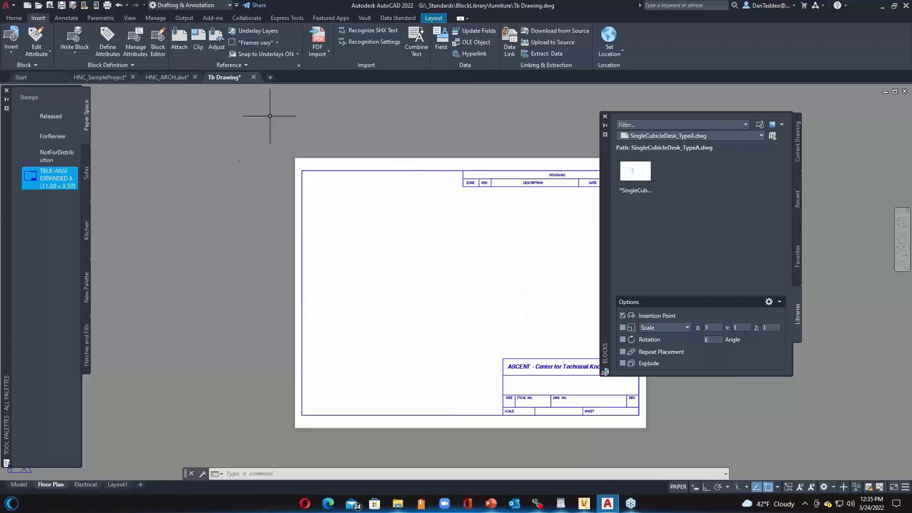
Step: Display the Sofas tool palette and look up the Tool Palettes File Locations path in the program options
left_click(85, 177)
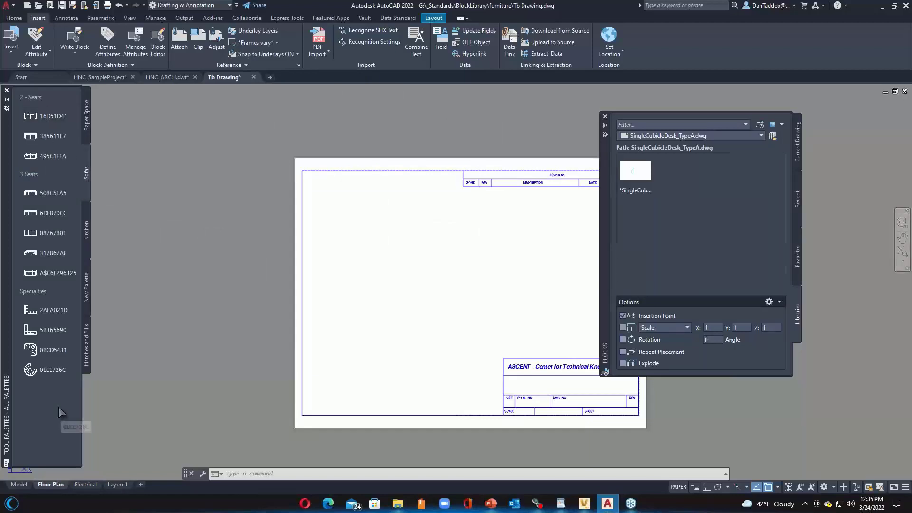
left_click(7, 6)
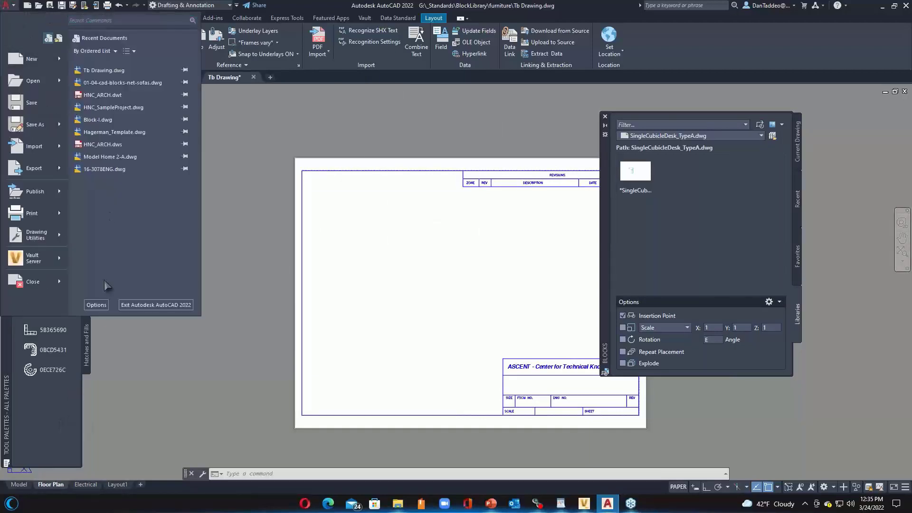
left_click(99, 305)
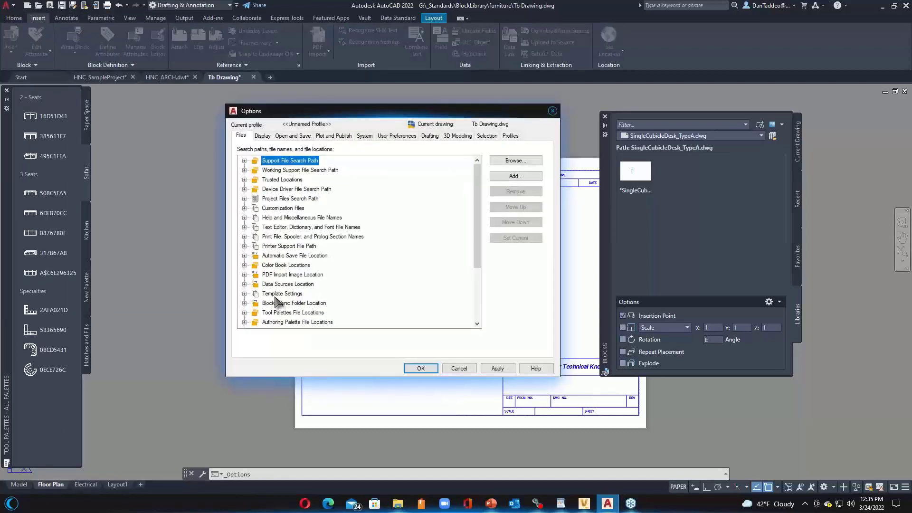
scroll(283, 304, "down", 1)
scroll(304, 306, "down", 1)
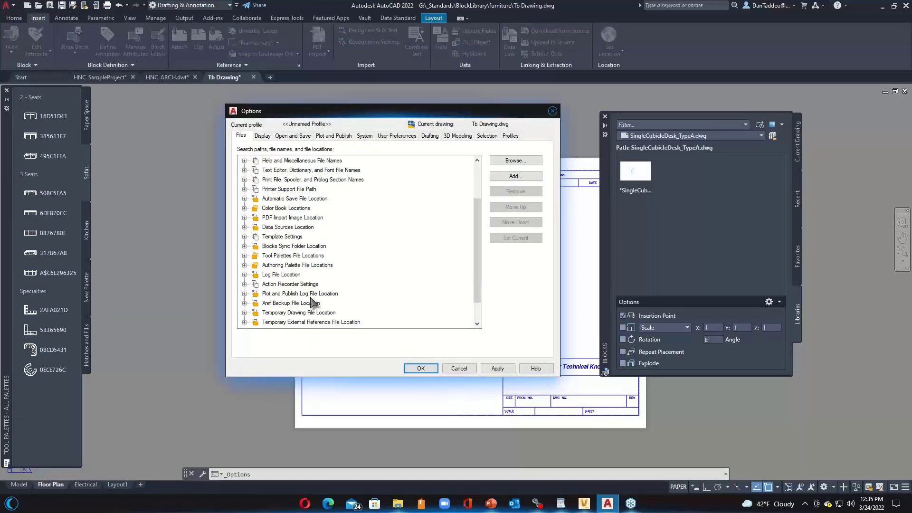
left_click(318, 294)
scroll(344, 303, "down", 1)
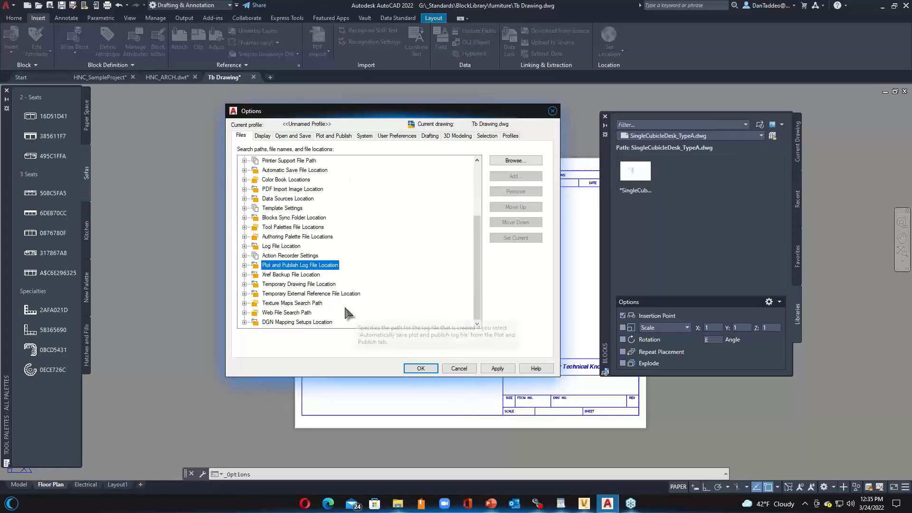
left_click(294, 227)
left_click(245, 227)
left_click(307, 236)
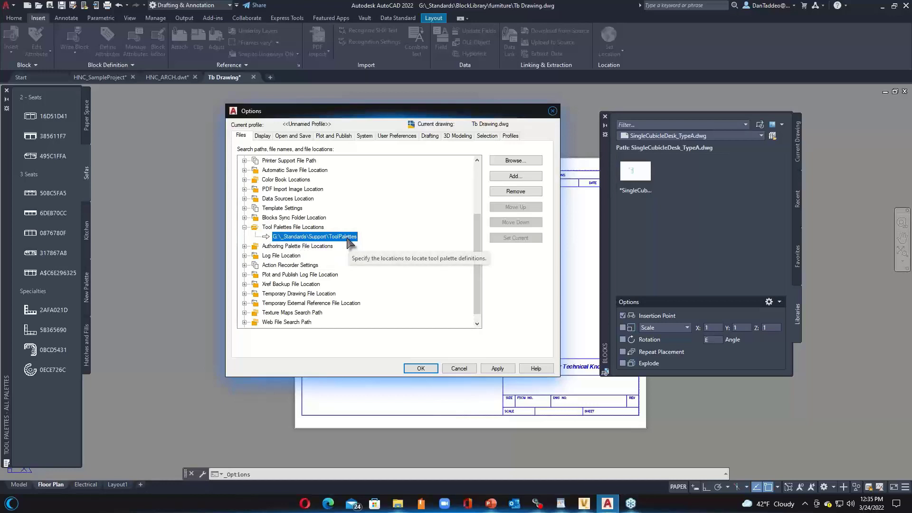
Step: Switch to File Explorer and browse to the Palettes folder inside _Standards\Support\ToolPalettes
left_click(398, 504)
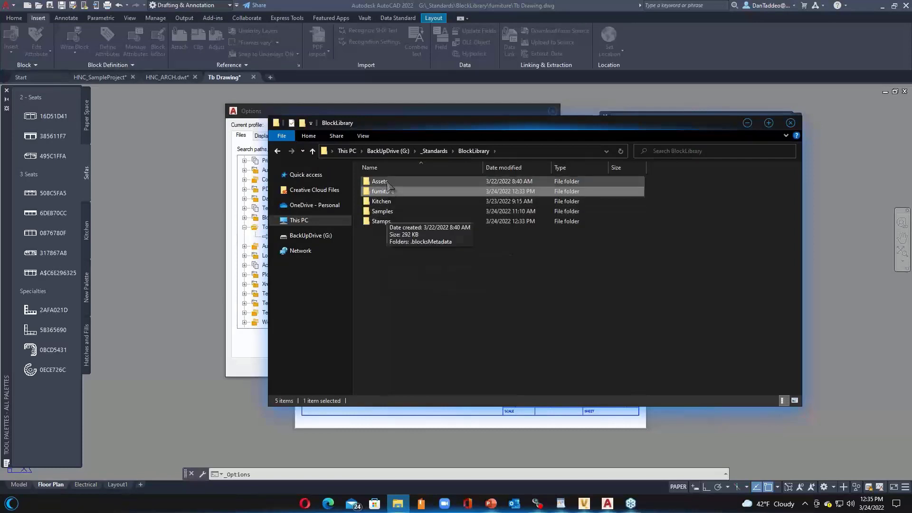
left_click(428, 151)
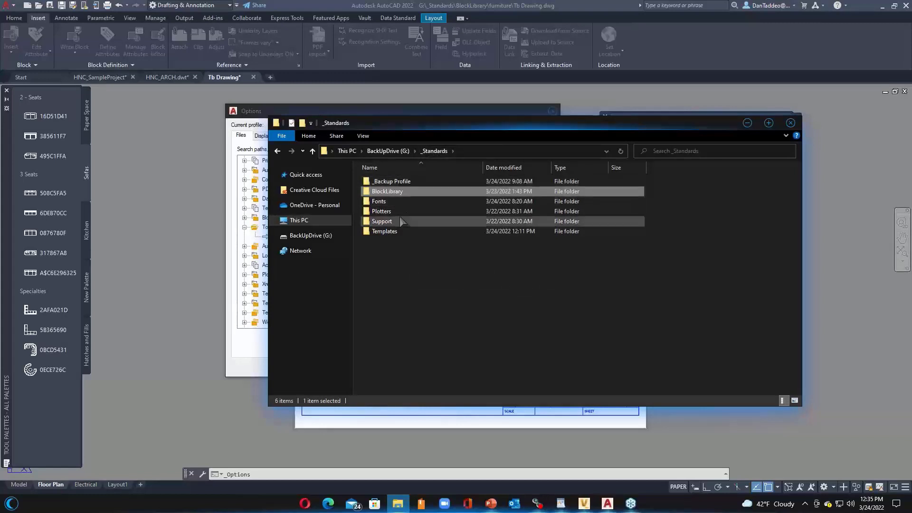
double_click(386, 222)
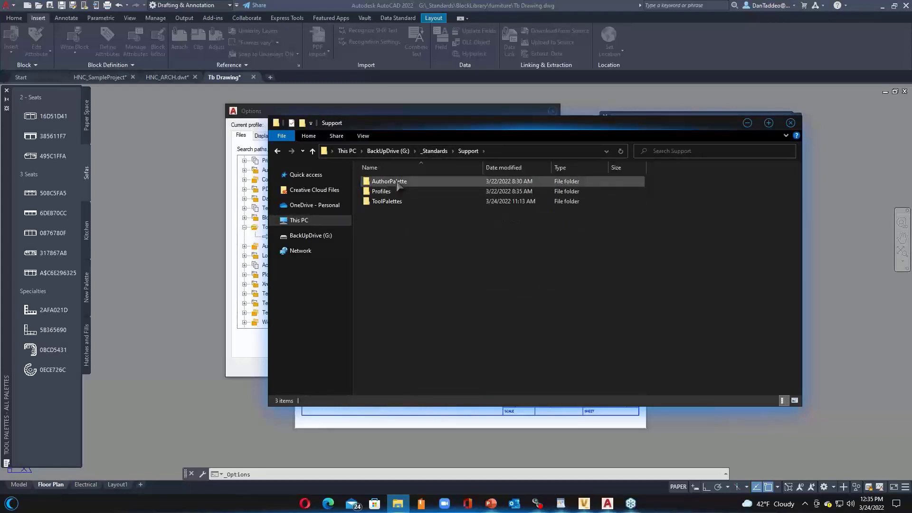
double_click(392, 202)
left_click(384, 182)
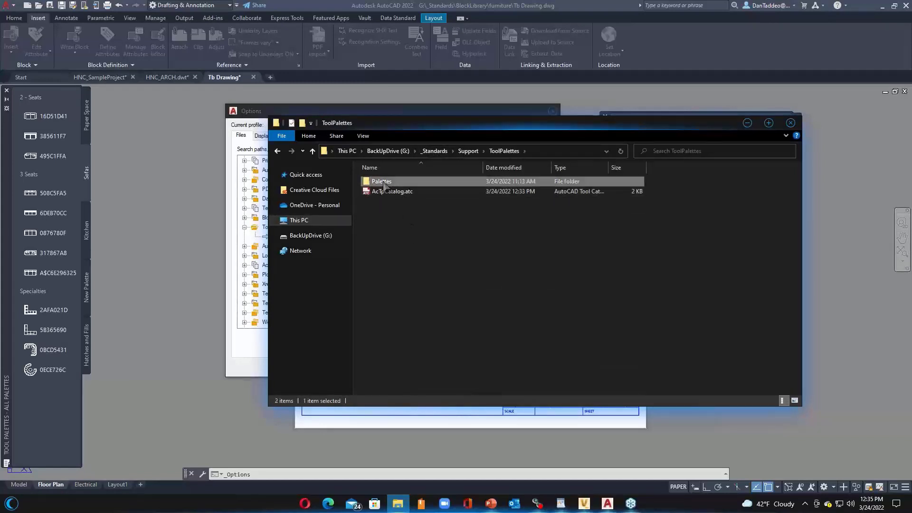
double_click(379, 182)
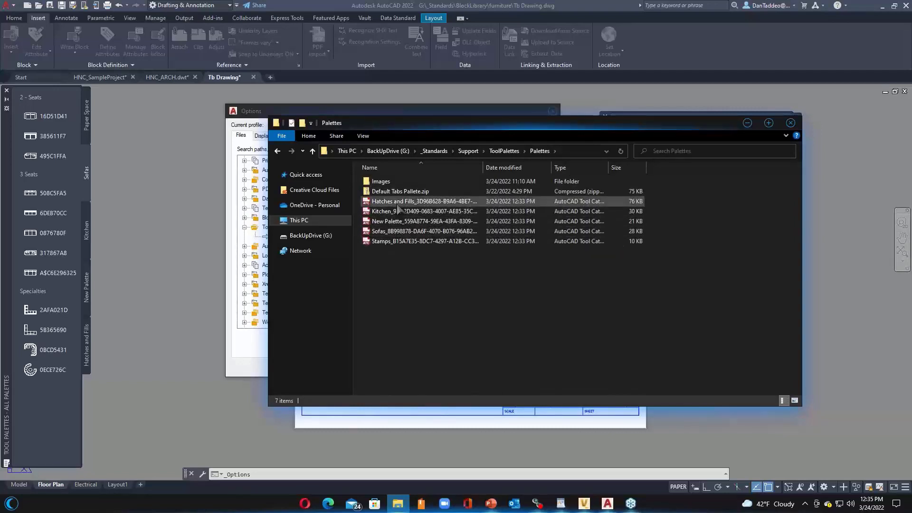
Step: Examine the contents of Default Tabs Pallete.zip, return to the Palettes folder, and select the Hatches and Fills catalog
left_click(394, 191)
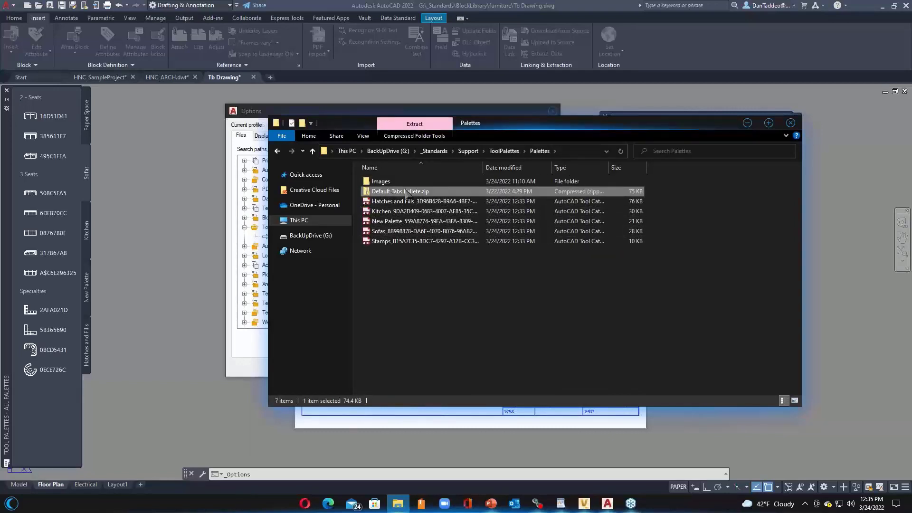
double_click(424, 193)
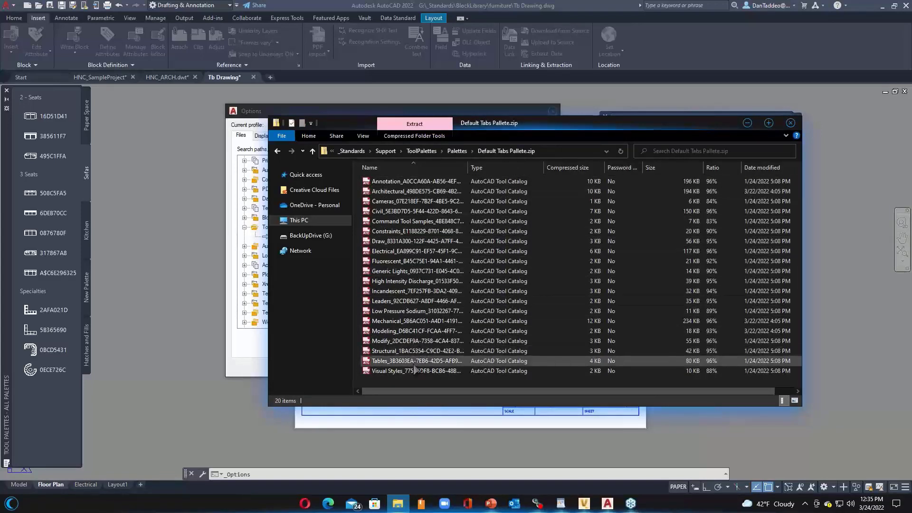
left_click(457, 151)
left_click(403, 202)
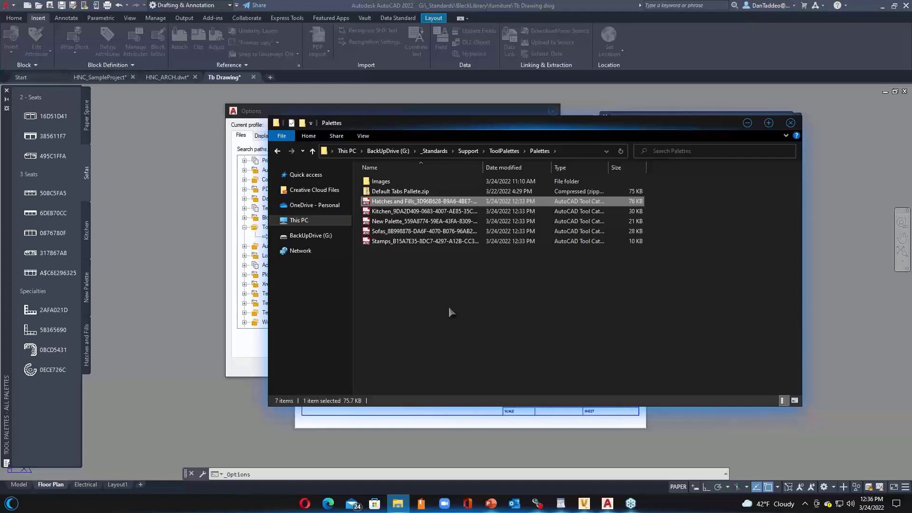
Step: Go up to the ToolPalettes folder and examine the security permissions of its Palettes folder
left_click(495, 156)
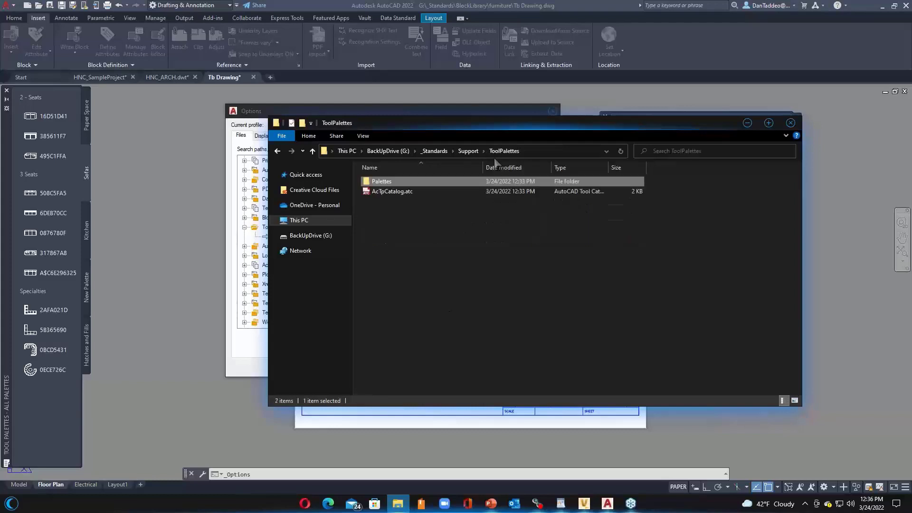
right_click(394, 182)
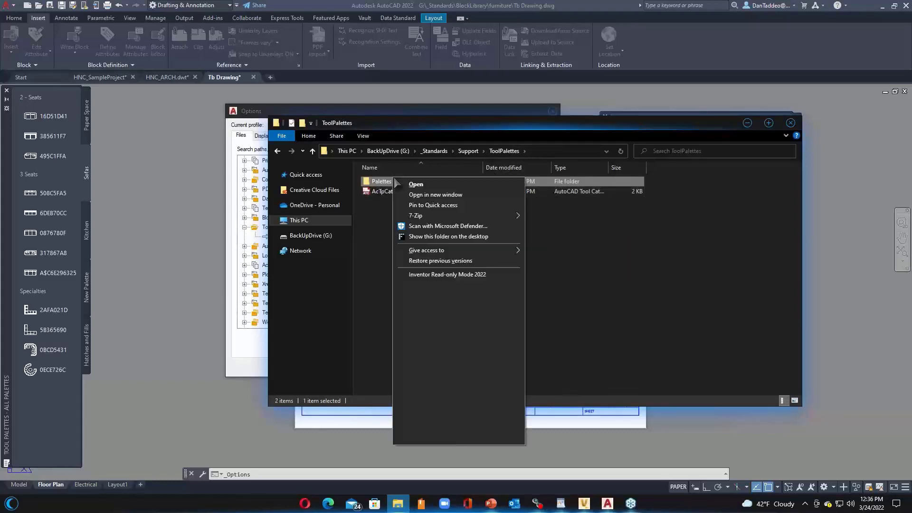
left_click(427, 437)
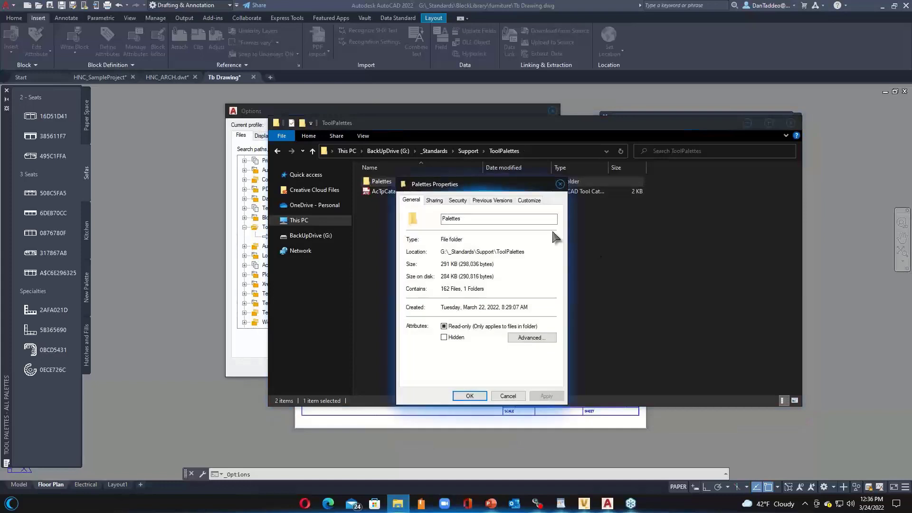
left_click(457, 200)
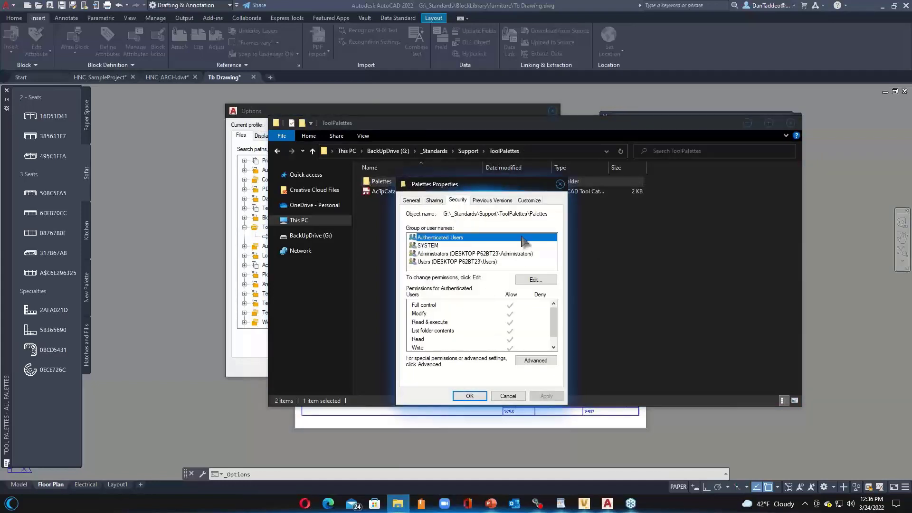
left_click(560, 184)
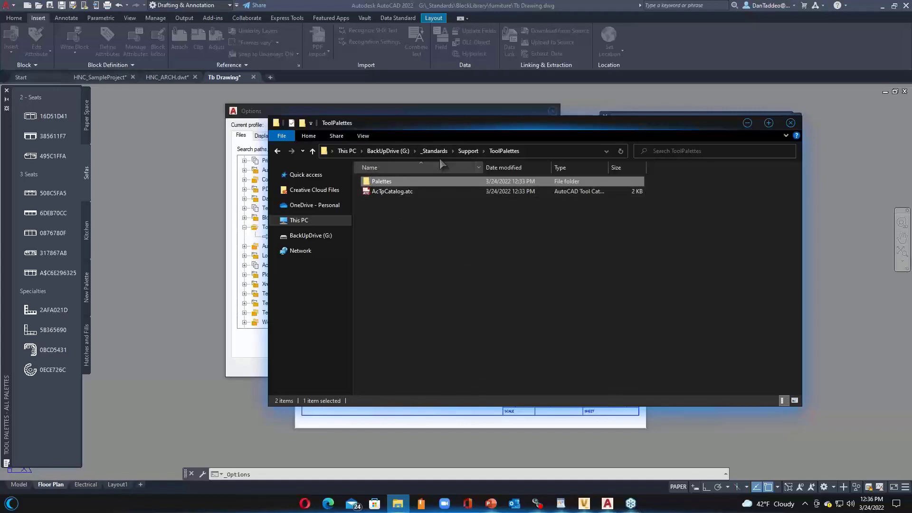
Step: Go back up to the _Standards folder and open its BlockLibrary folder
left_click(468, 151)
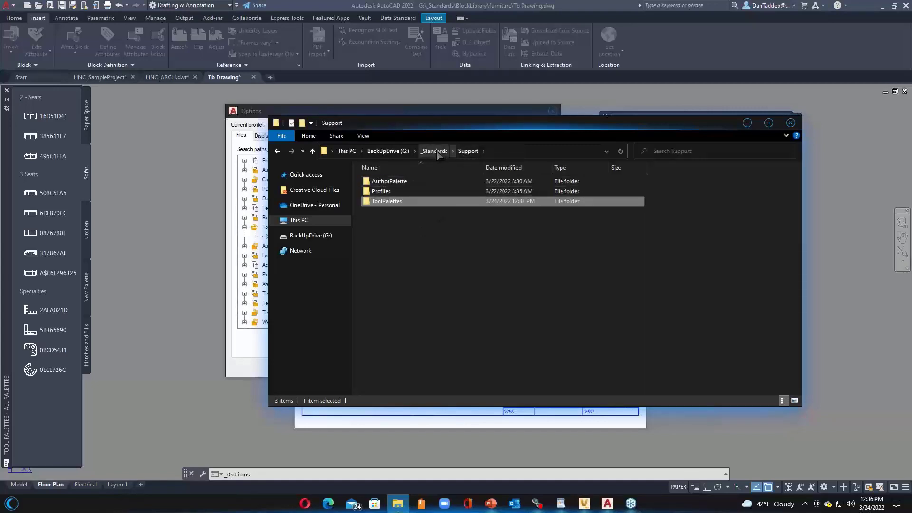
left_click(435, 151)
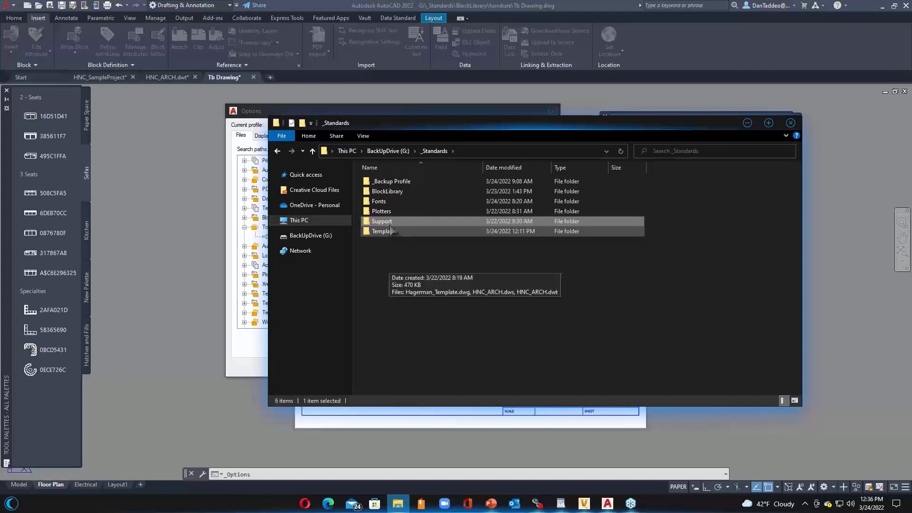
left_click(389, 200)
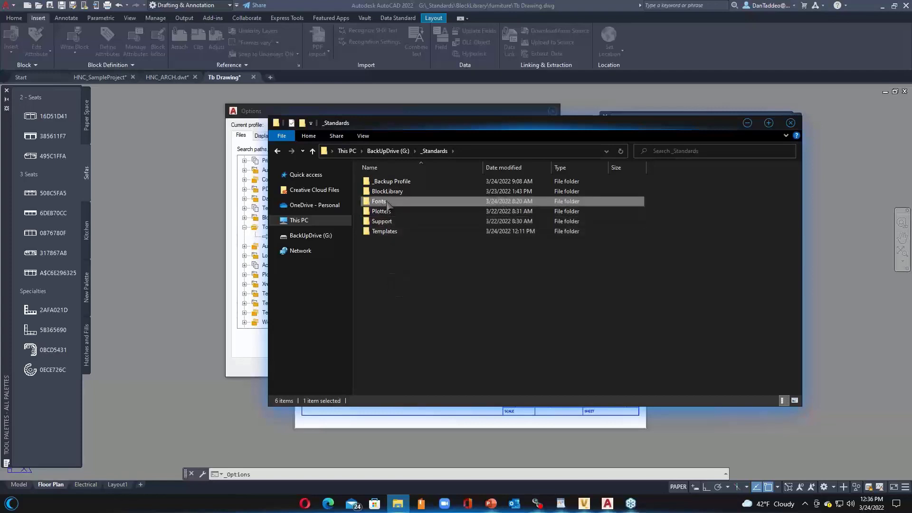
left_click(395, 194)
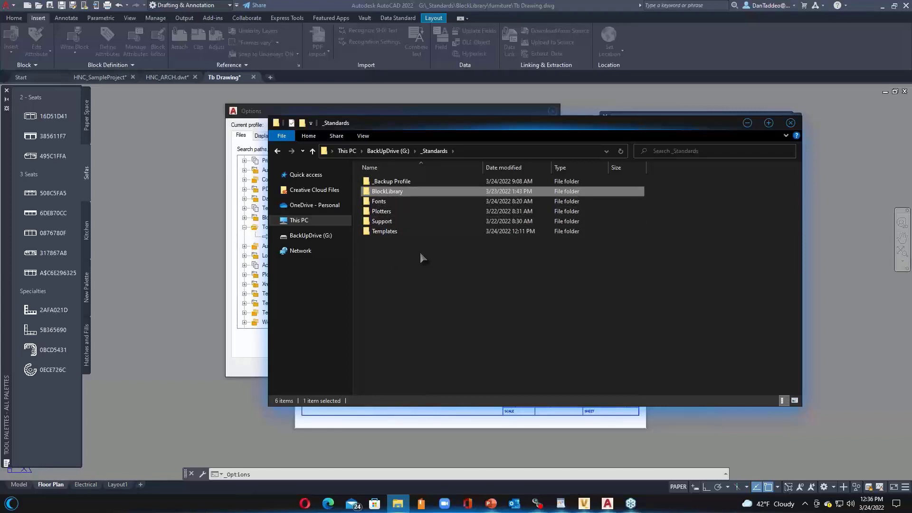
double_click(389, 191)
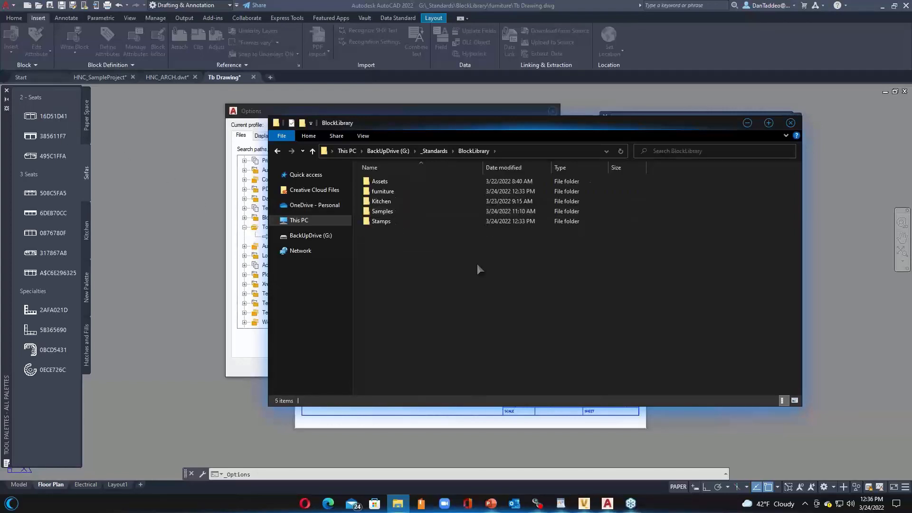
Step: Open 04-02-cad-blocks-net-kitchen-appliances.dwg from the BlockLibrary's Kitchen folder in AutoCAD, dismissing the Options dialog
left_click(385, 201)
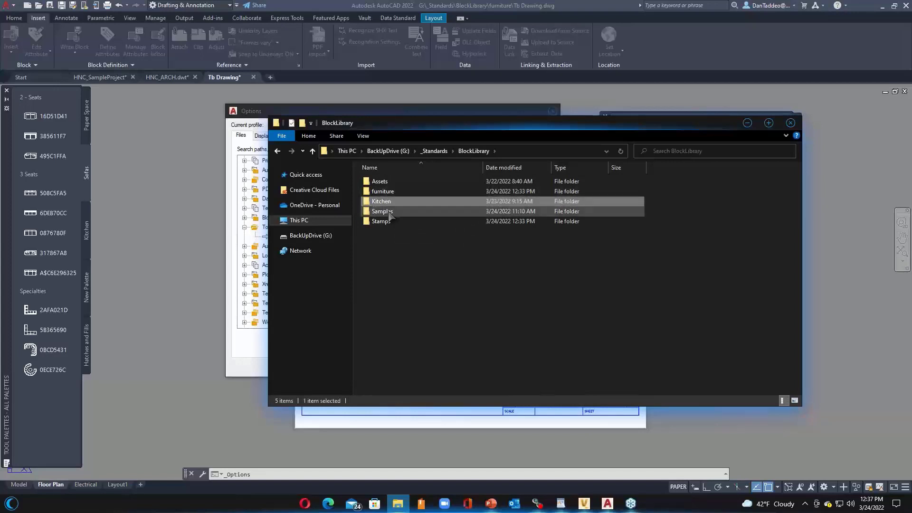
double_click(384, 201)
left_click(402, 192)
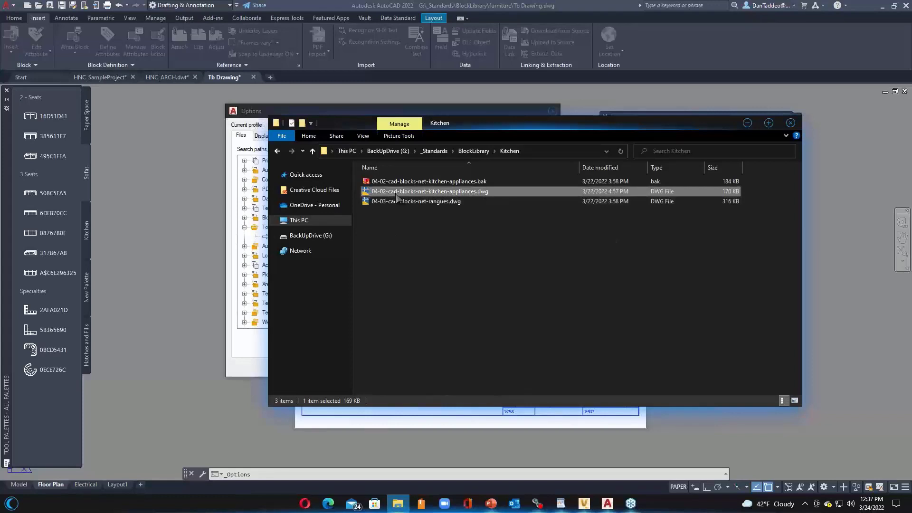
key("alt+Tab")
left_click(552, 111)
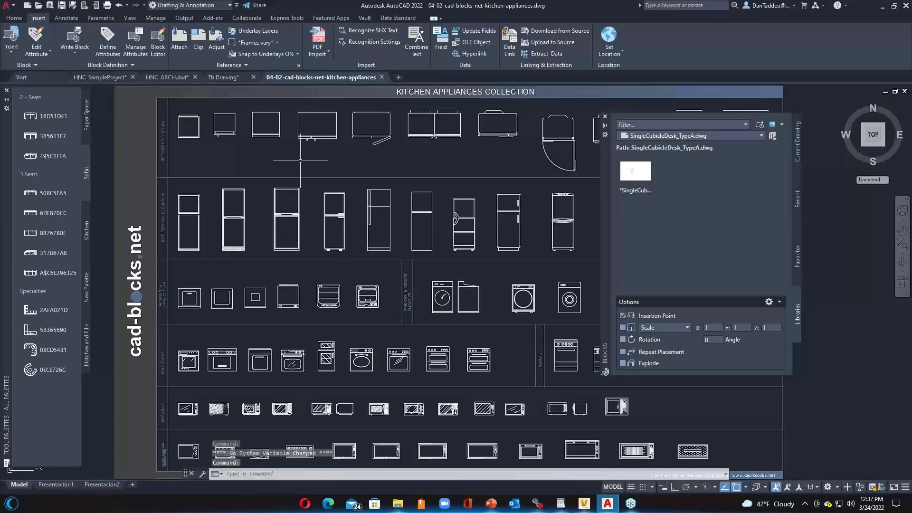
Step: Add the third plan-view refrigerator and the refrigerator with the open door swing to the Kitchen palette's Refrig - Plan group
scroll(210, 276, "down", 2)
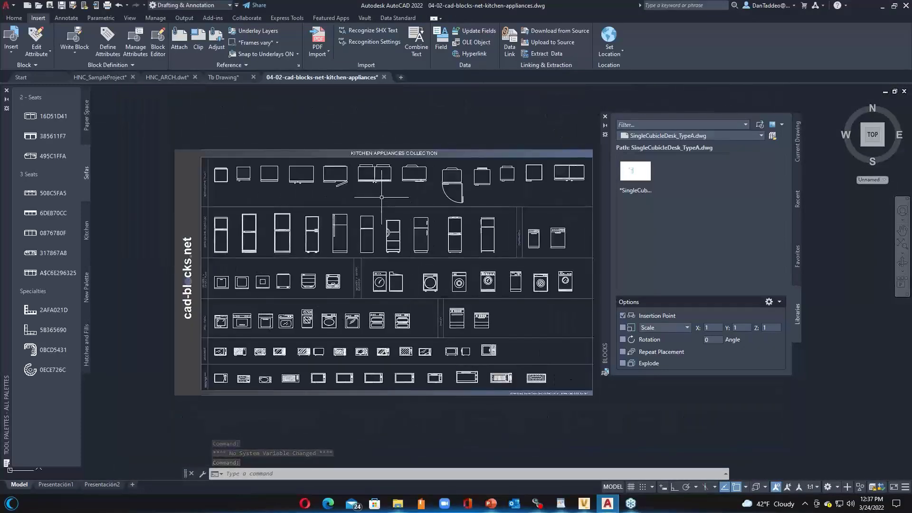
left_click(278, 180)
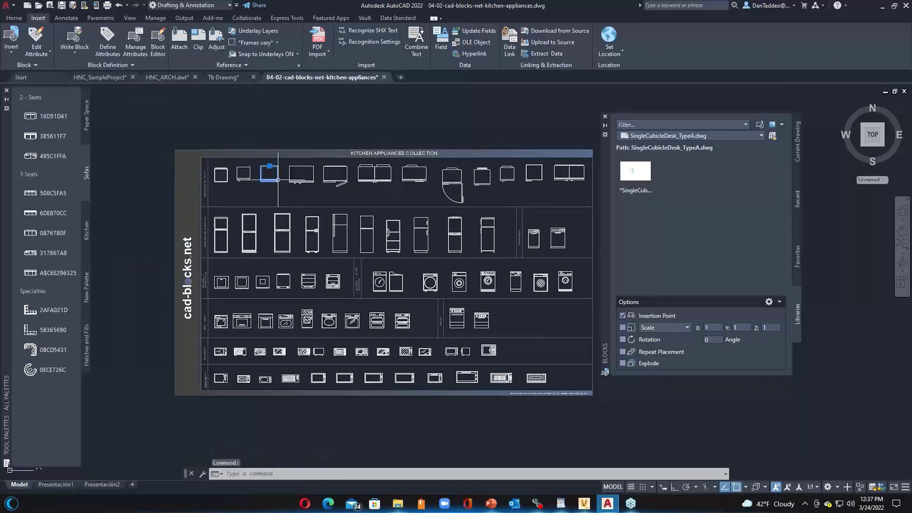
left_click(86, 231)
key("Escape")
key("Escape")
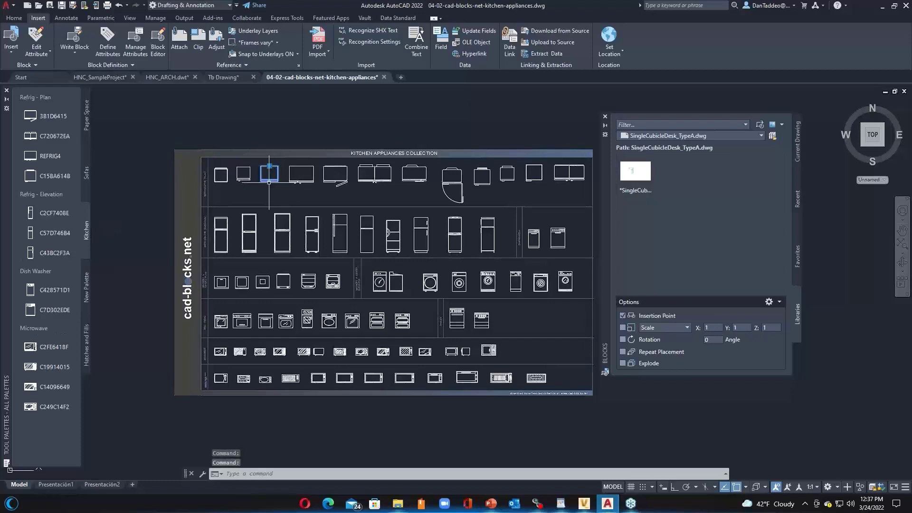
left_click_drag(55, 182, 55, 183)
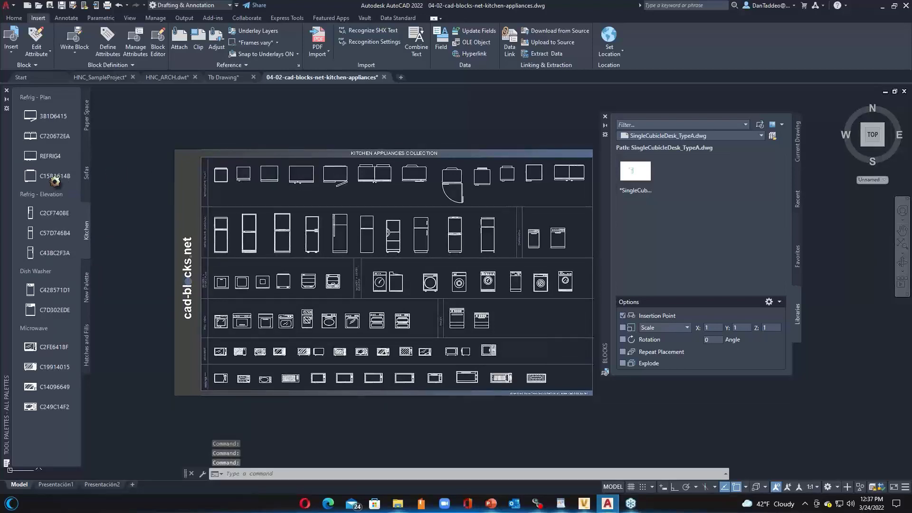
left_click(447, 181)
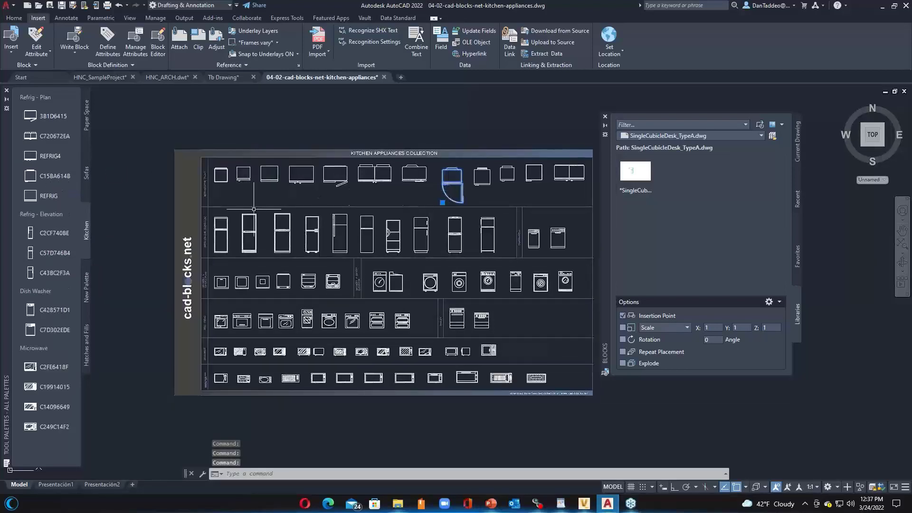
mouse_move(460, 181)
left_mouse_down()
mouse_move(417, 211)
mouse_move(110, 200)
mouse_move(66, 210)
left_mouse_up()
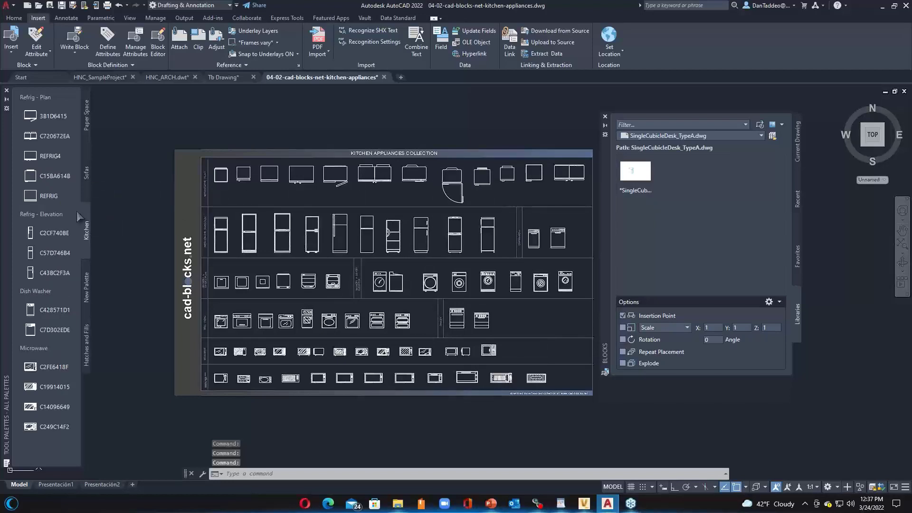
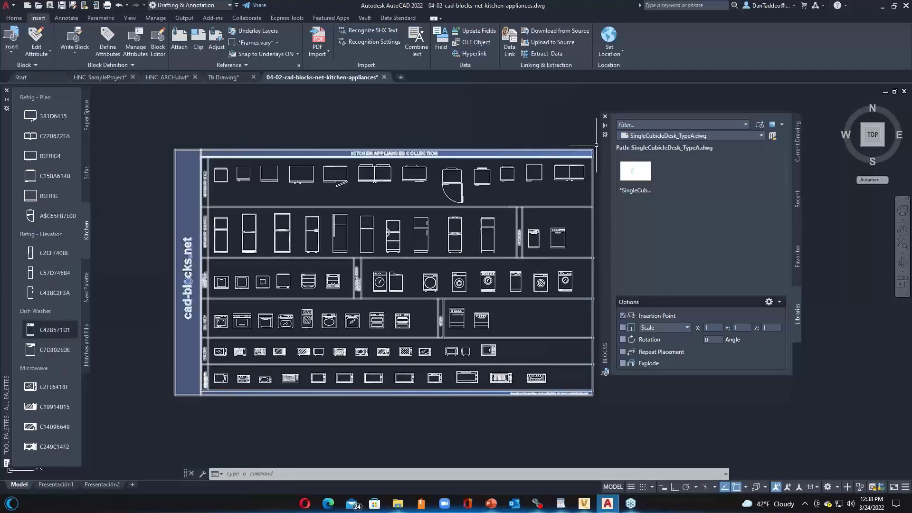
Step: Close the Blocks palette and the kitchen appliances drawing, saving its changes
left_click(604, 117)
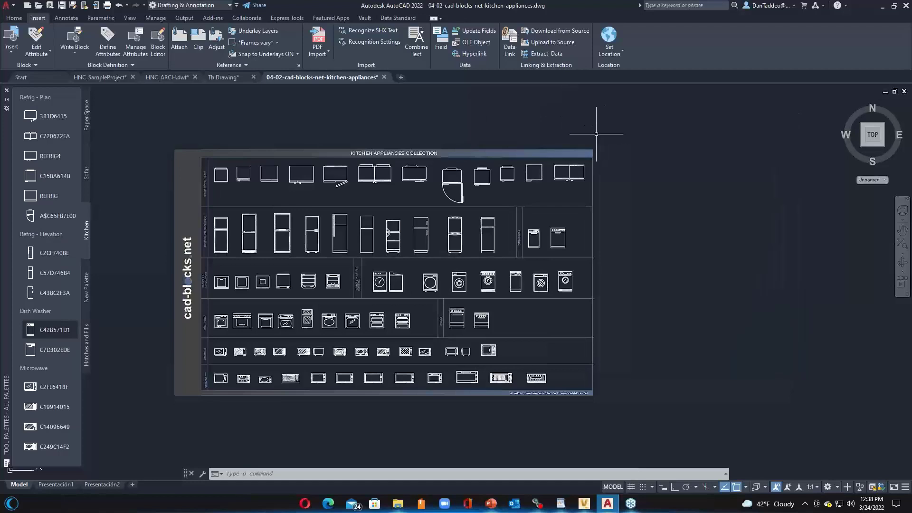
left_click(384, 78)
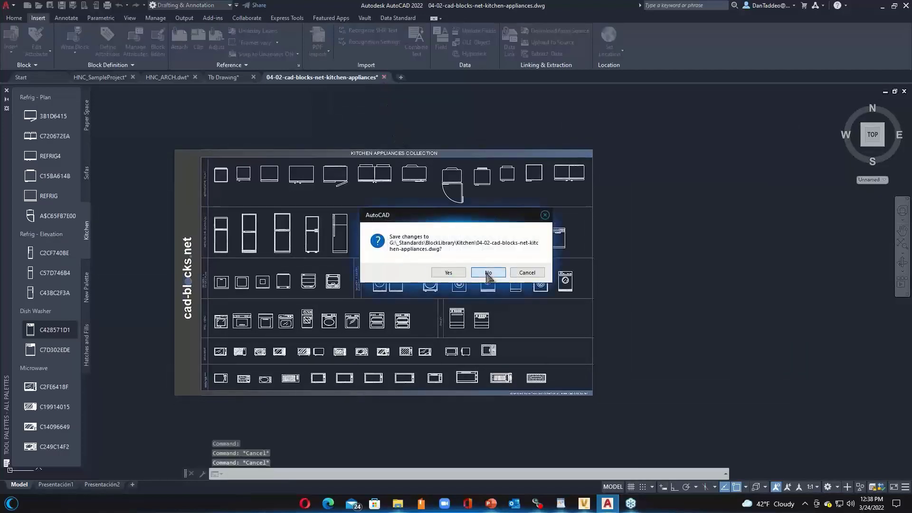
left_click(448, 272)
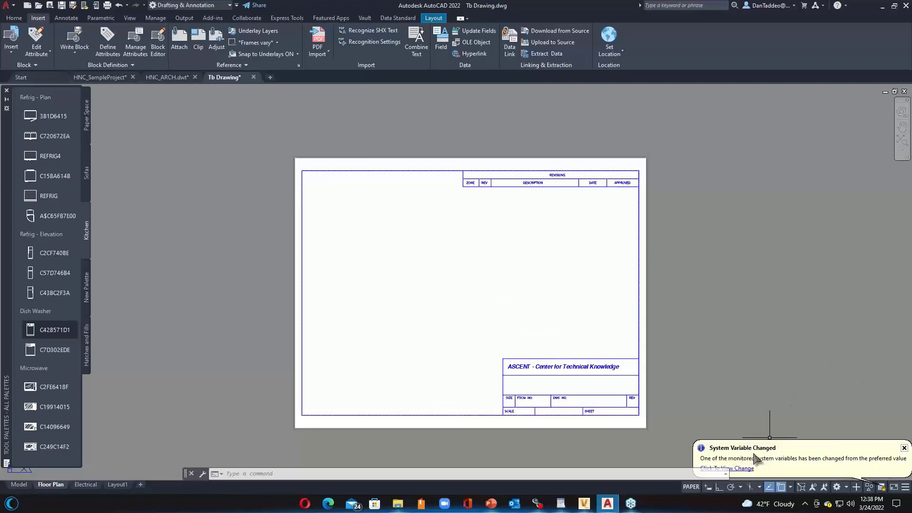
Step: View the changed system variable from the notification and reset MIRRTEXT to its preferred value of 0
left_click(747, 470)
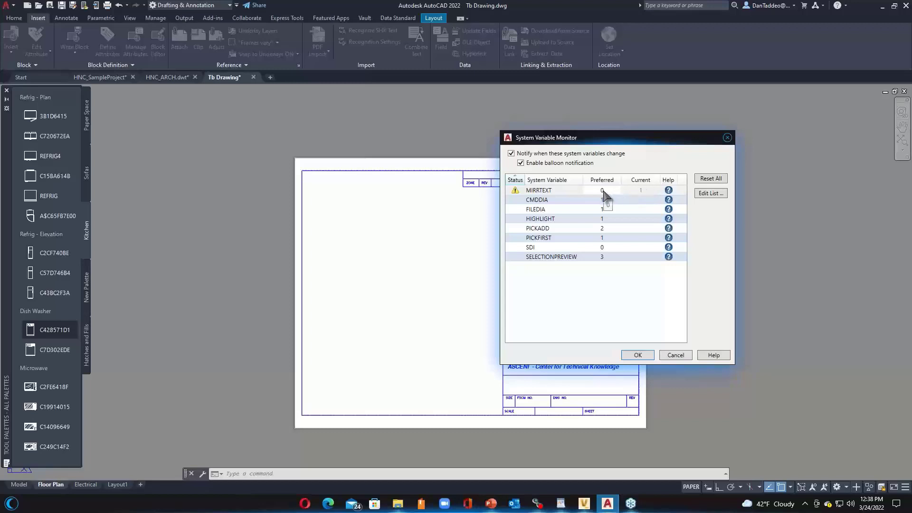
left_click(558, 192)
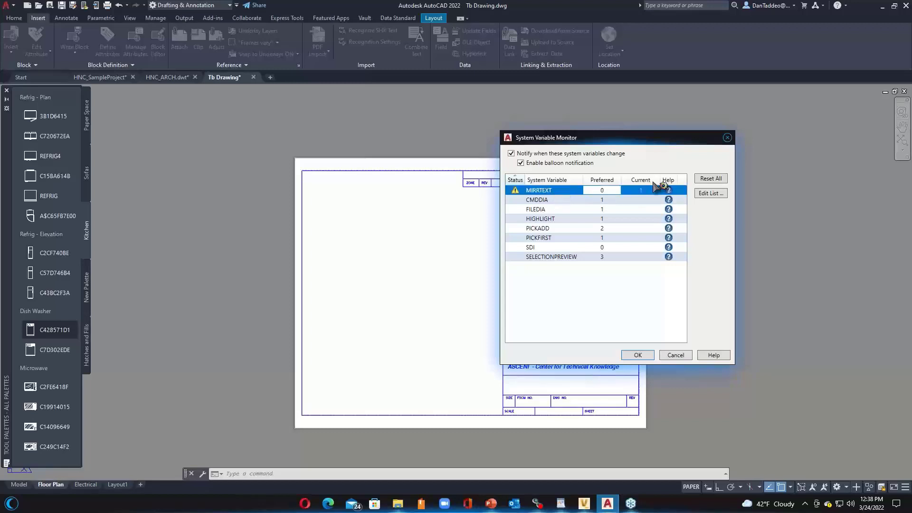
left_click(710, 178)
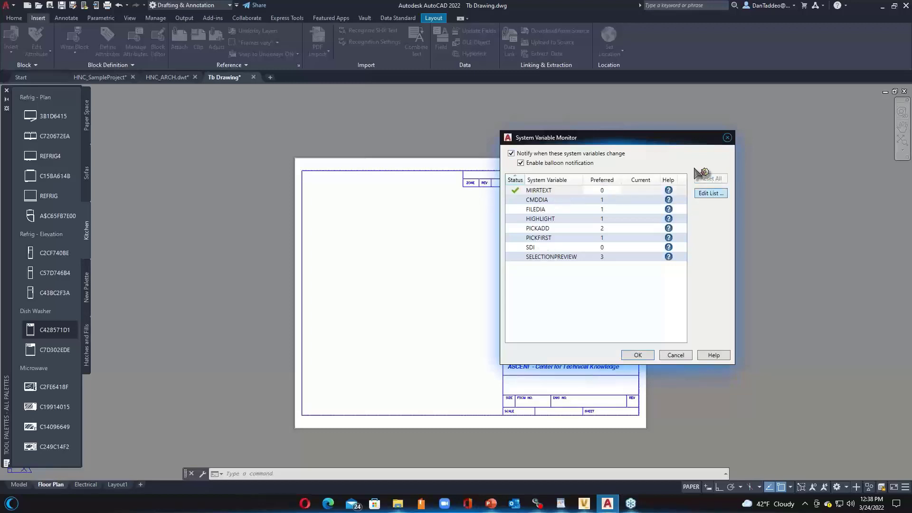
left_click(641, 355)
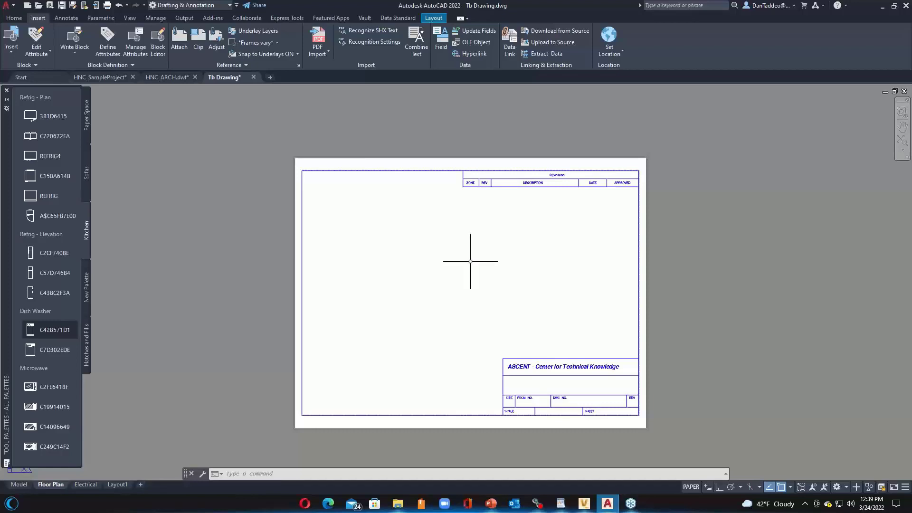
Step: Switch to Autodesk Vault Professional, log in, and expand the _Standards folder and its _Templates subfolder
left_click(583, 503)
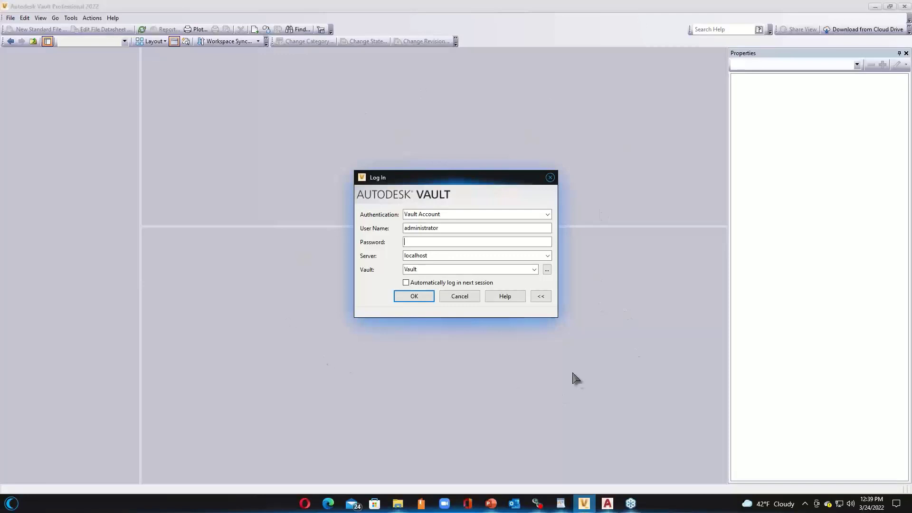
left_click(414, 297)
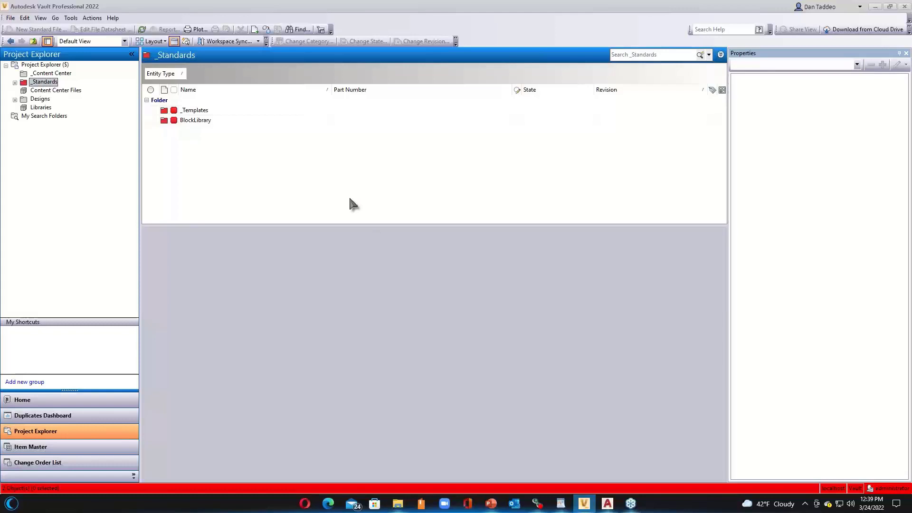
double_click(22, 83)
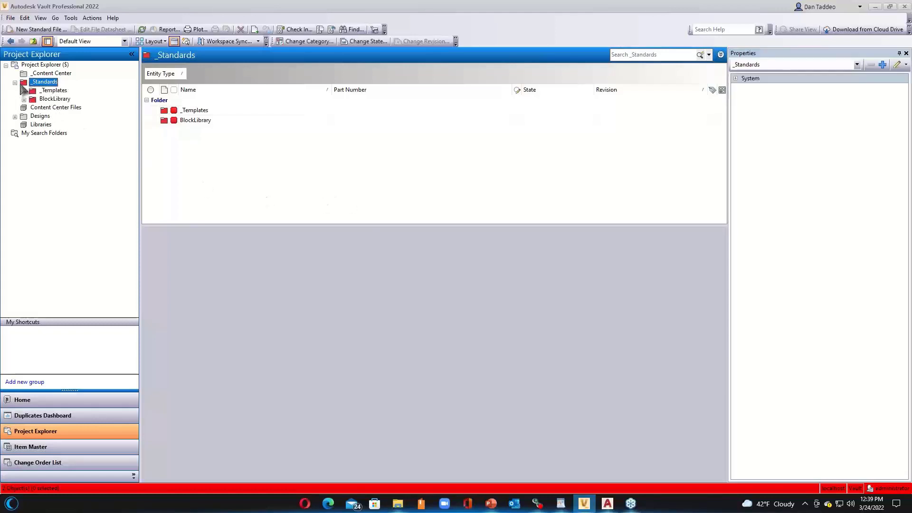
left_click(53, 91)
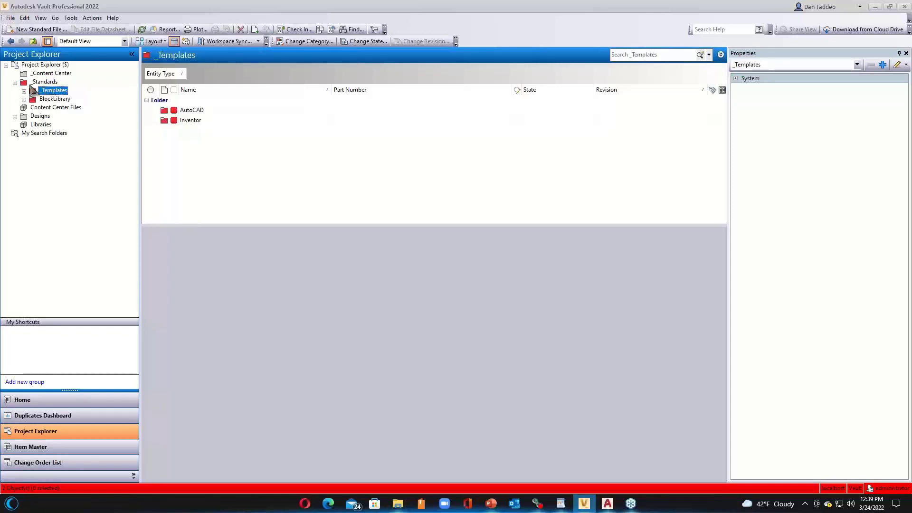
left_click(23, 91)
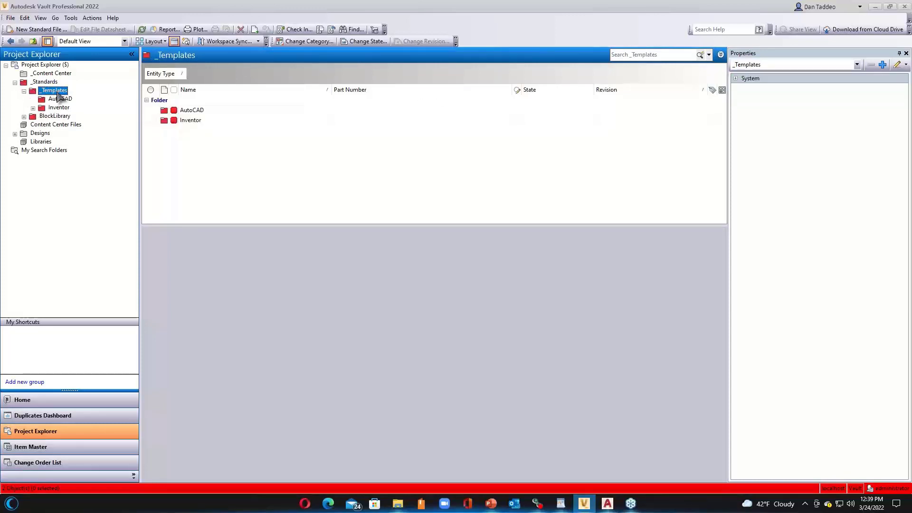
Step: Examine the _Templates folder's details, including the security permissions for Engineering and Administrators
right_click(60, 92)
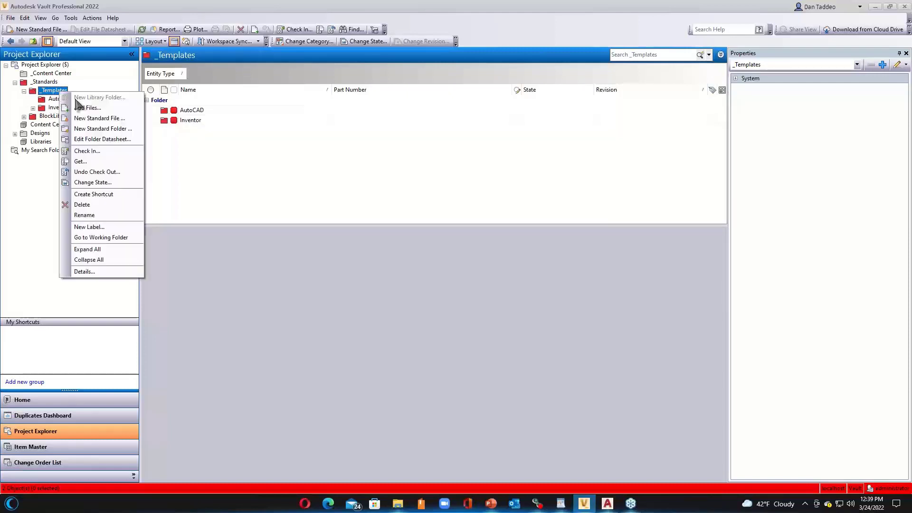
left_click(85, 271)
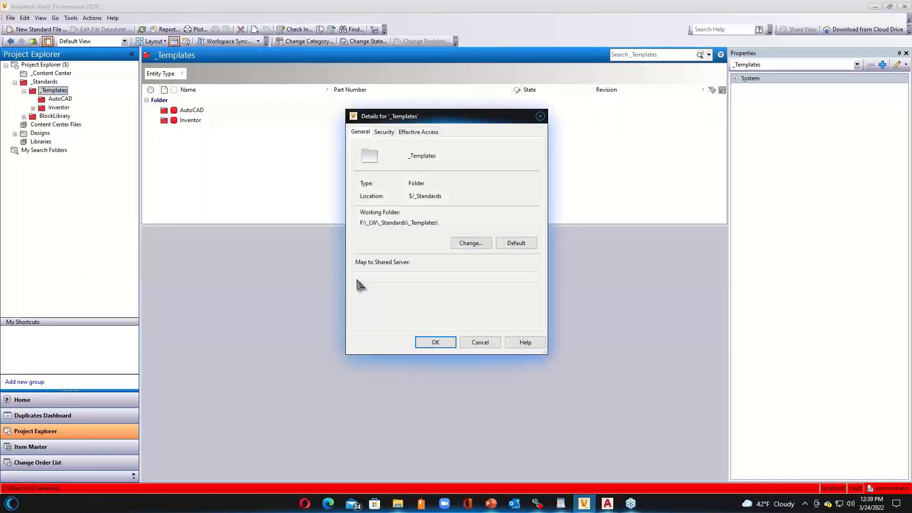
left_click(386, 133)
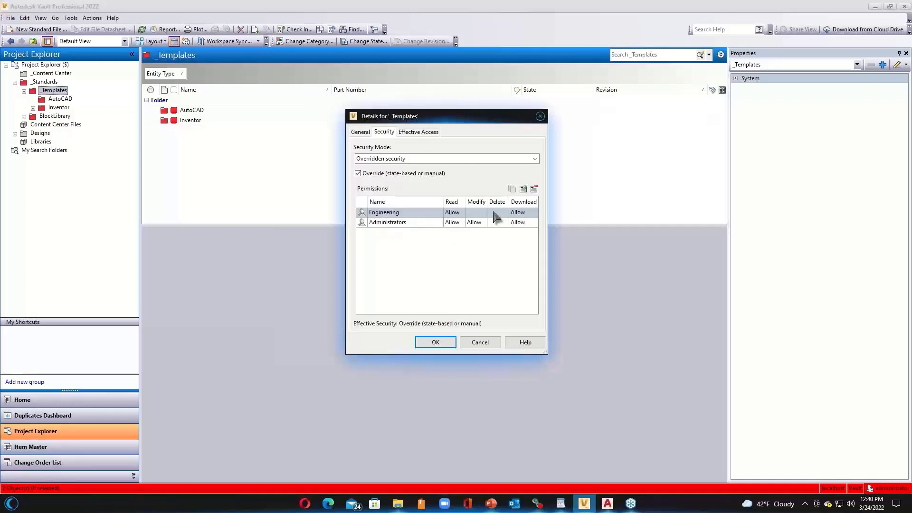
left_click(388, 223)
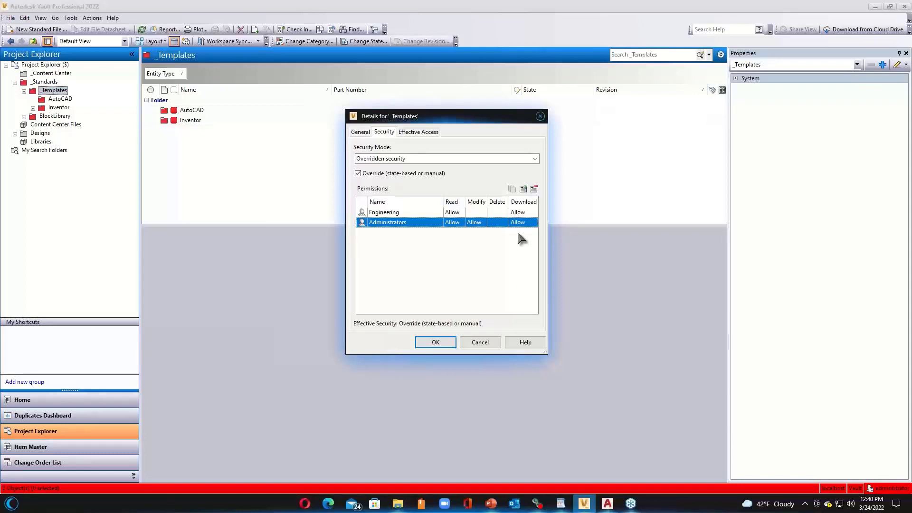
left_click(540, 117)
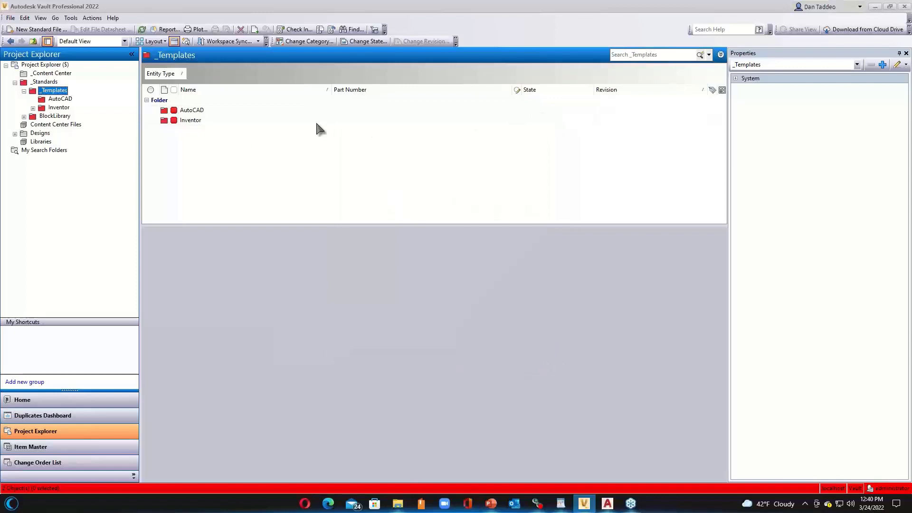
Step: Open the AutoCAD templates folder and examine the version histories of HNC_ARCH.dws, Hagerman_Template.dwg and HNC_ARCH.dwt
left_click(192, 110)
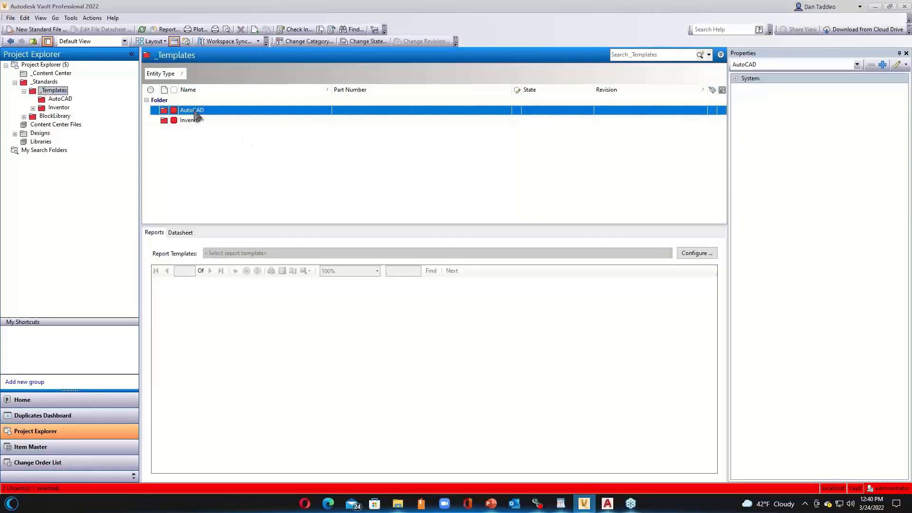
double_click(194, 111)
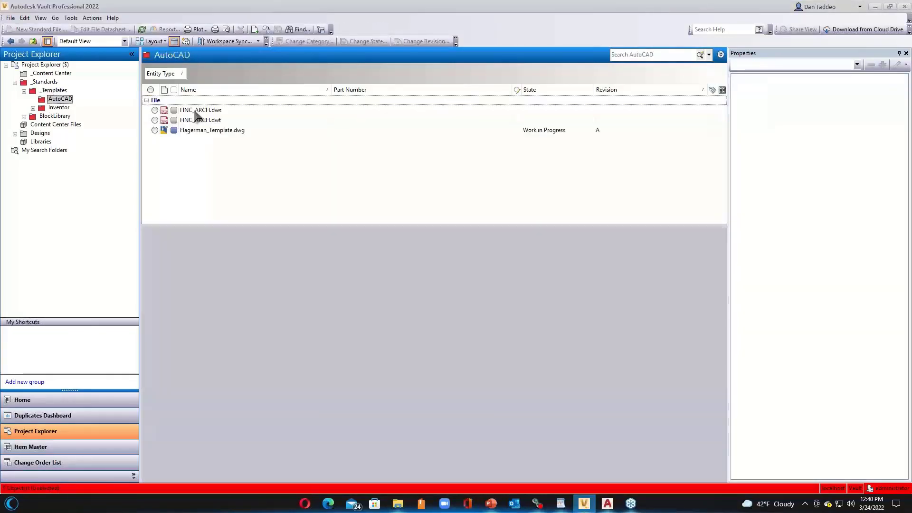
left_click(195, 110)
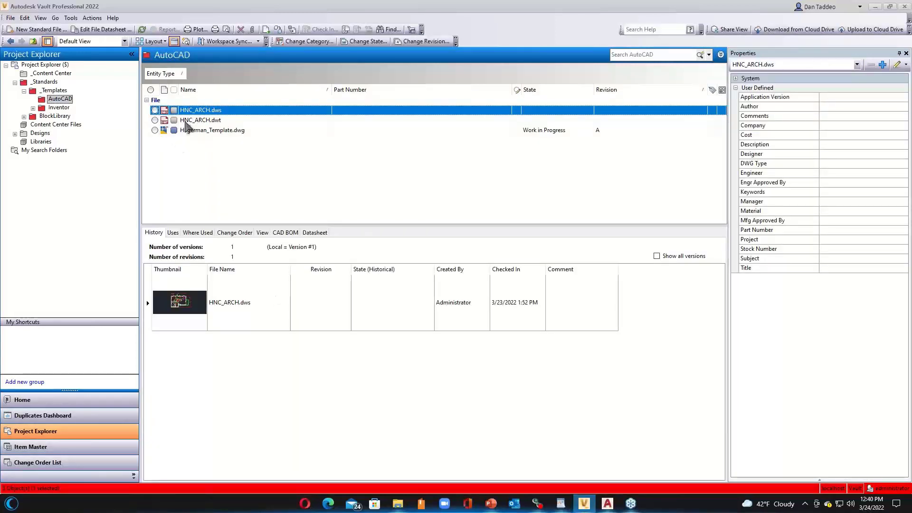
left_click(204, 133)
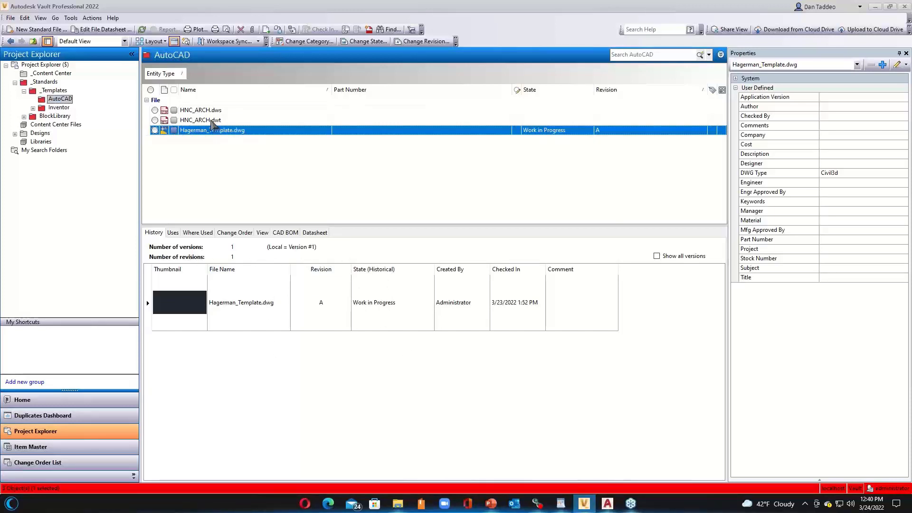
left_click(211, 120)
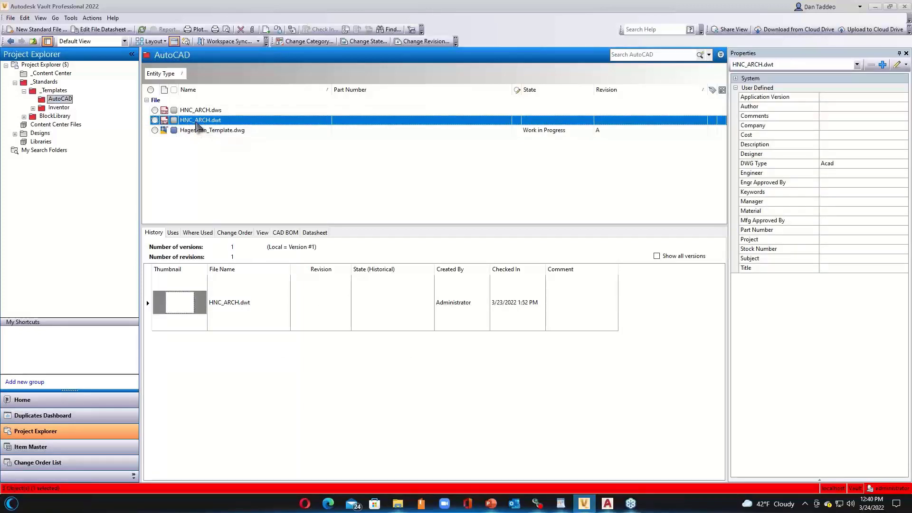
Step: Switch to the HNC_SampleProject drawing in AutoCAD and dismiss the system variable notification
left_click(611, 503)
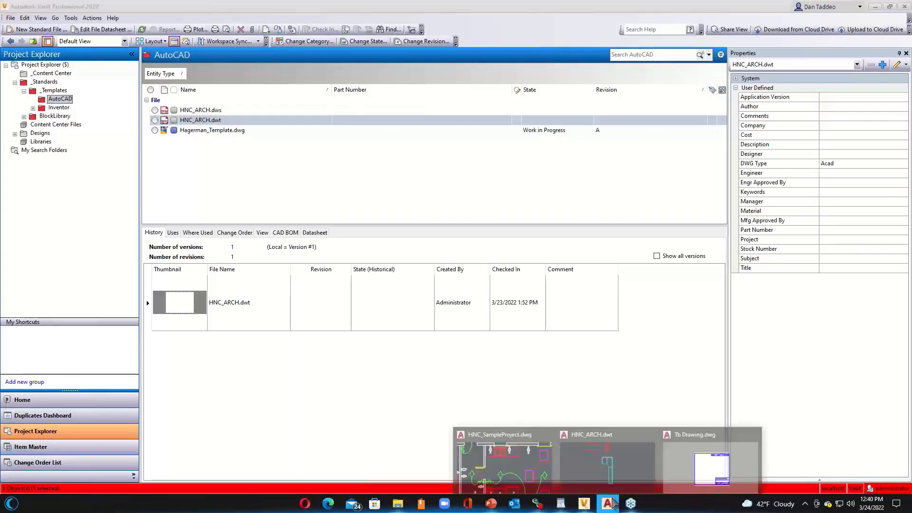
left_click(502, 463)
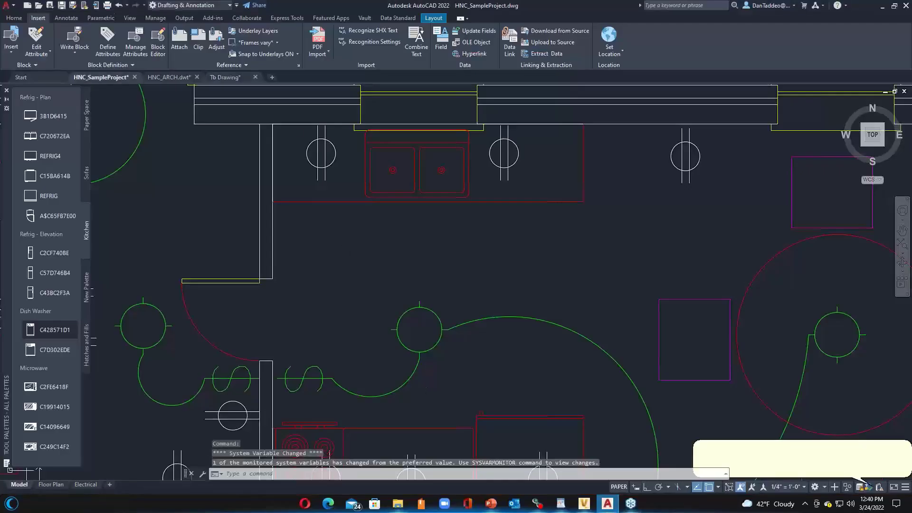
left_click(902, 446)
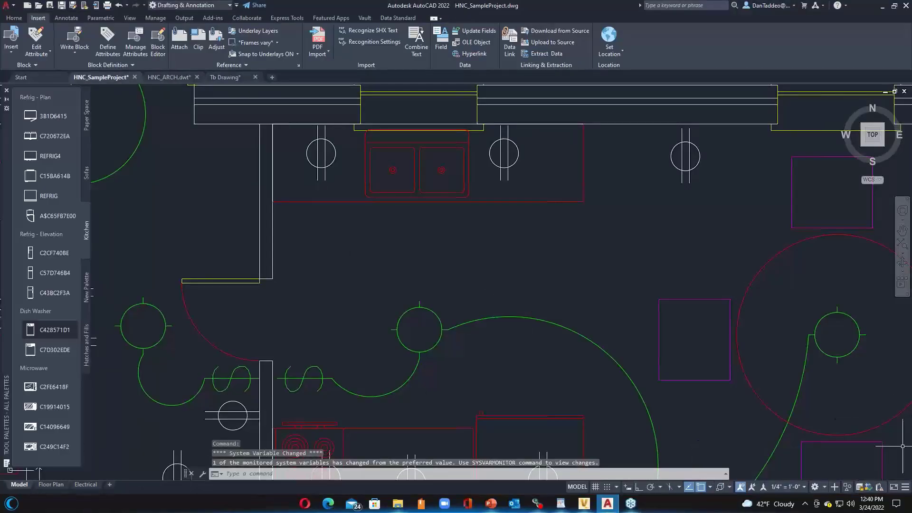
Step: Log in to Vault and open the drawing template HNC_ARCH.dwt from the AutoCAD folder, checking it out and updating its properties
left_click(364, 18)
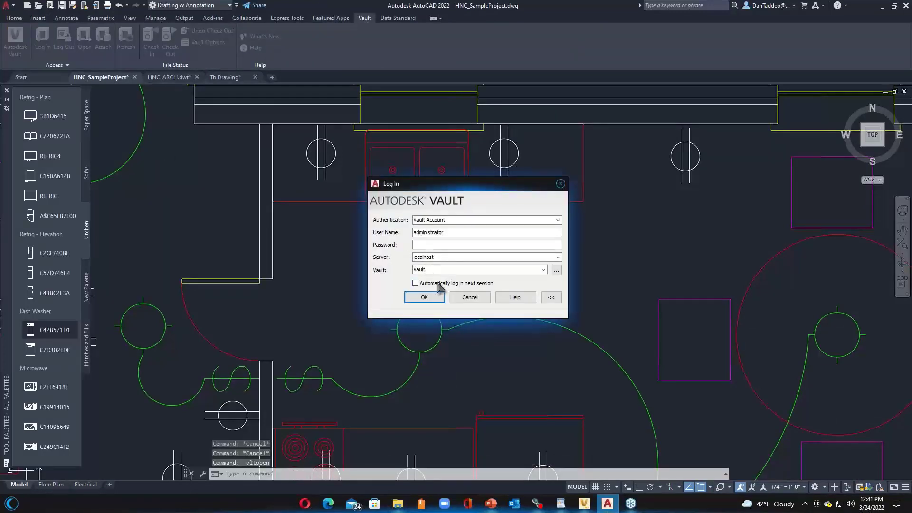
left_click(425, 297)
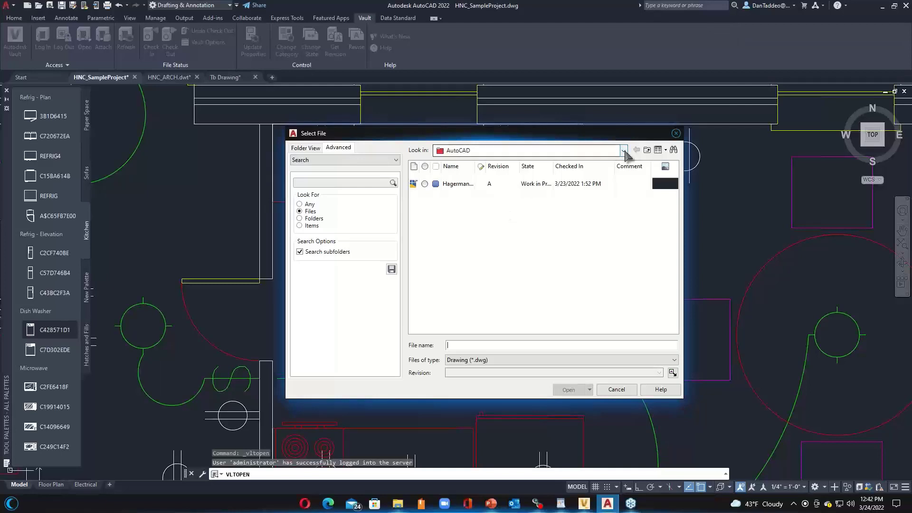
left_click(639, 361)
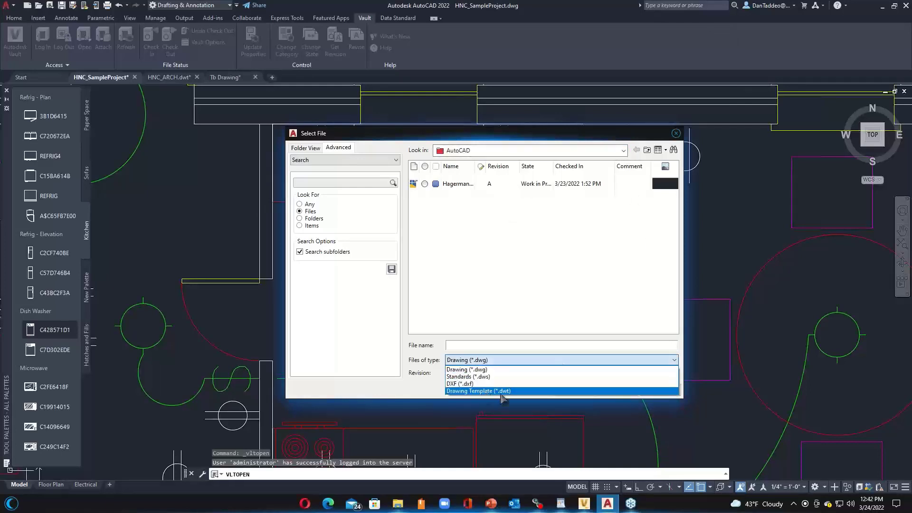
left_click(499, 393)
left_click(457, 184)
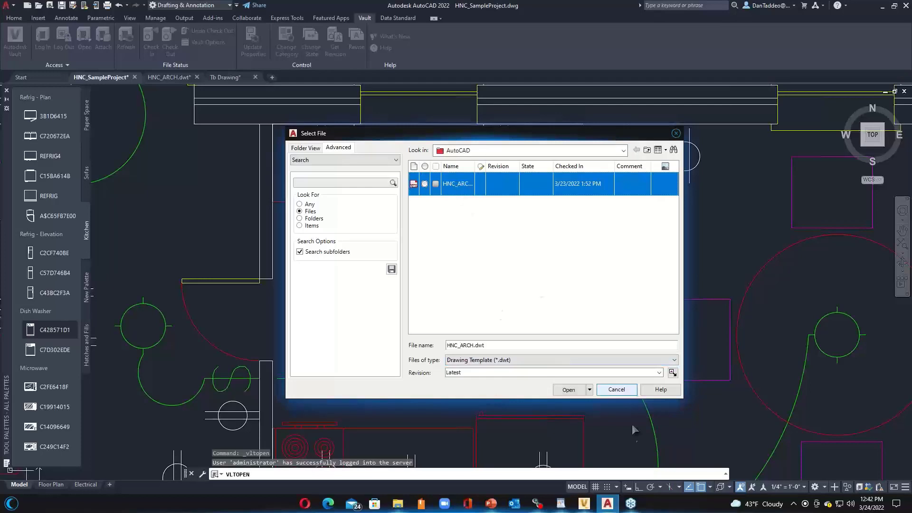
left_click(569, 390)
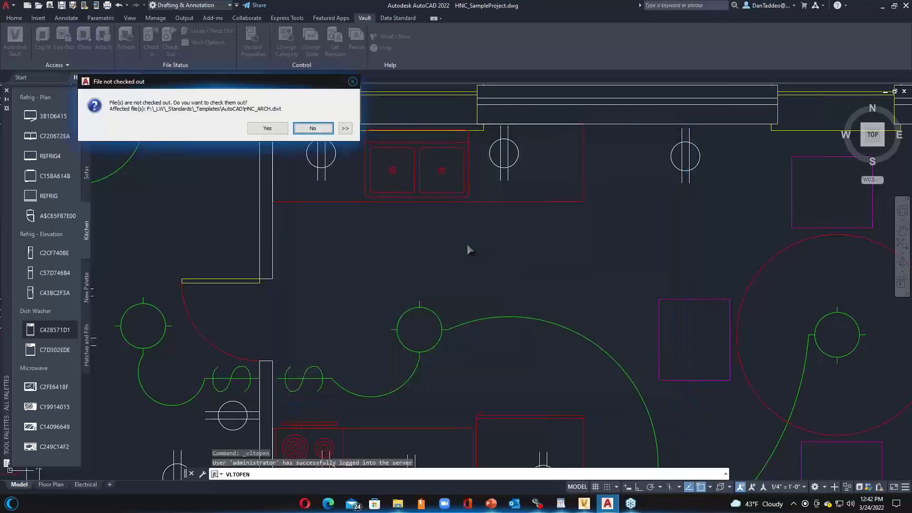
left_click(267, 128)
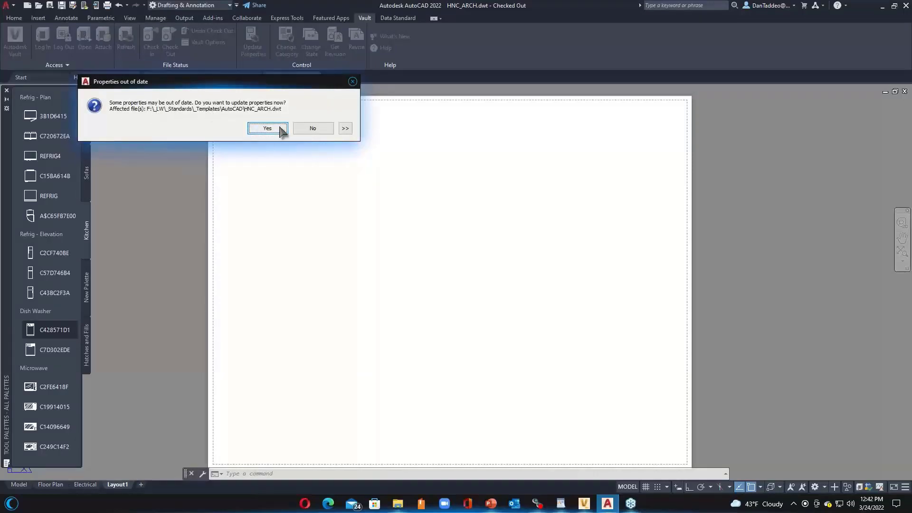
left_click(263, 133)
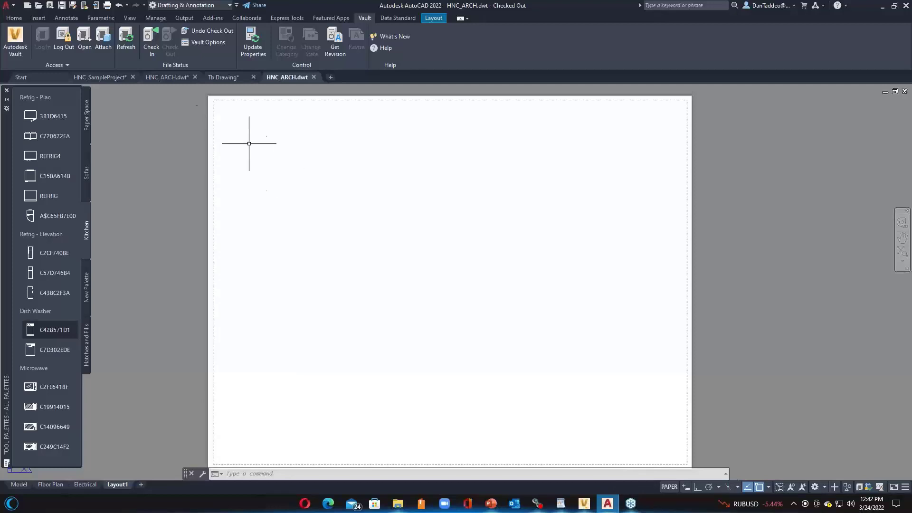
Step: Add two new layers with default names and properties to the HNC_ARCH.dwt template
left_click(14, 17)
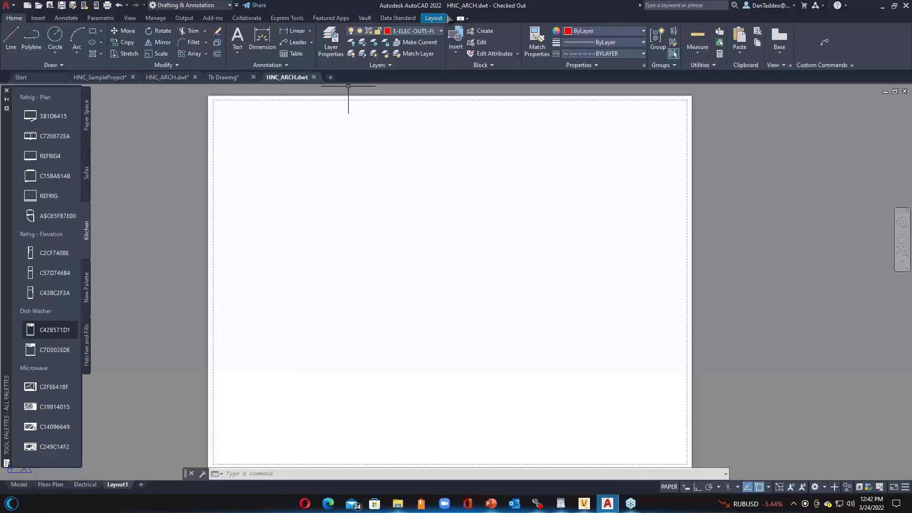
left_click(330, 42)
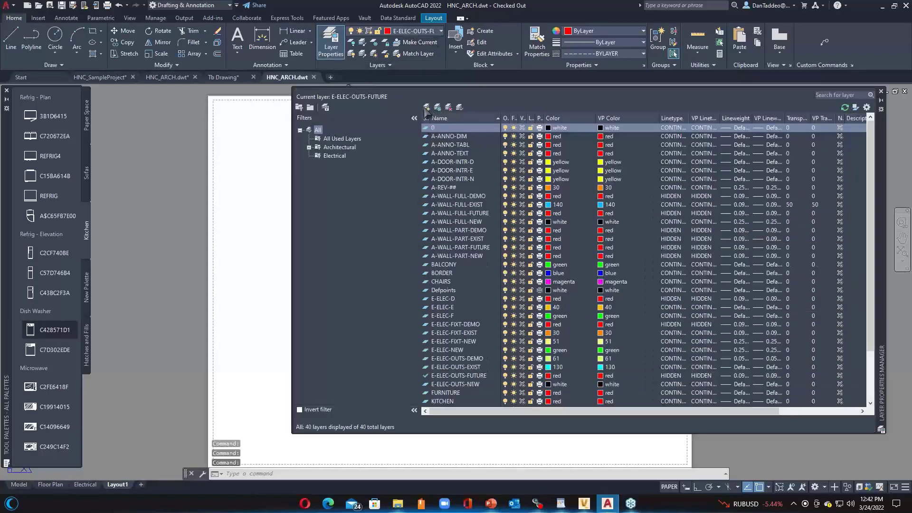
left_click(426, 107)
key("Return")
key("Return")
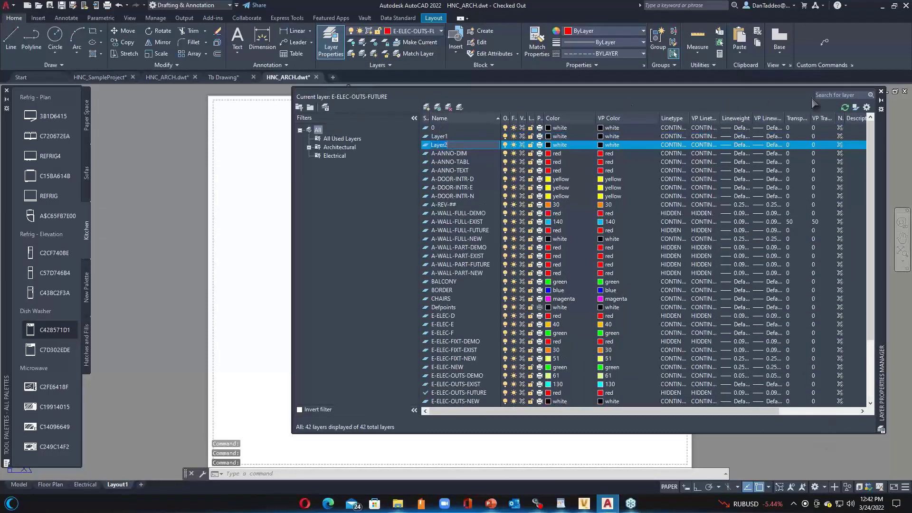
left_click(881, 91)
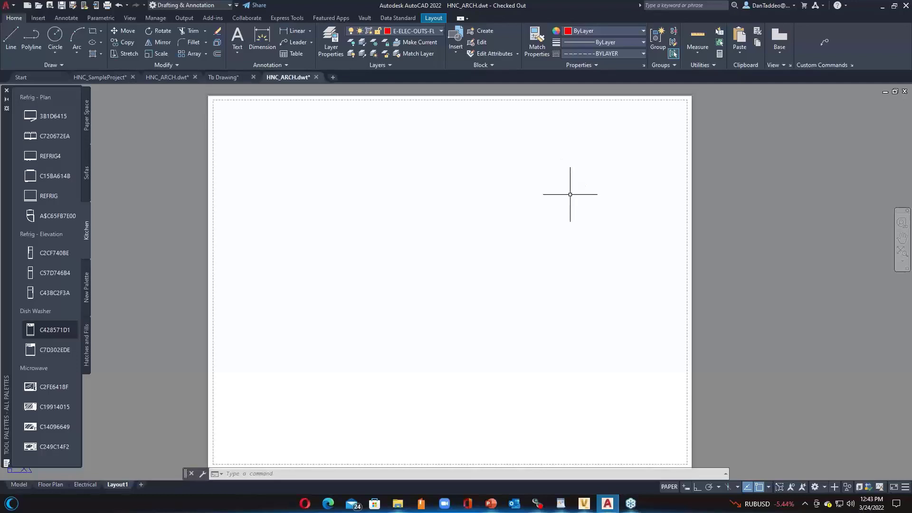
Step: Check HNC_ARCH.dwt in to Vault with the comment "added two new layers to the templates", saving the file first
left_click(364, 18)
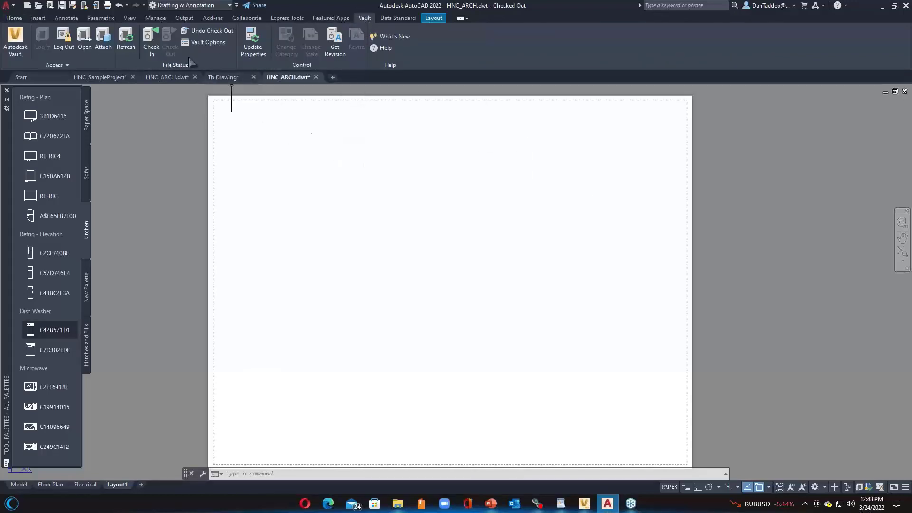
left_click(151, 43)
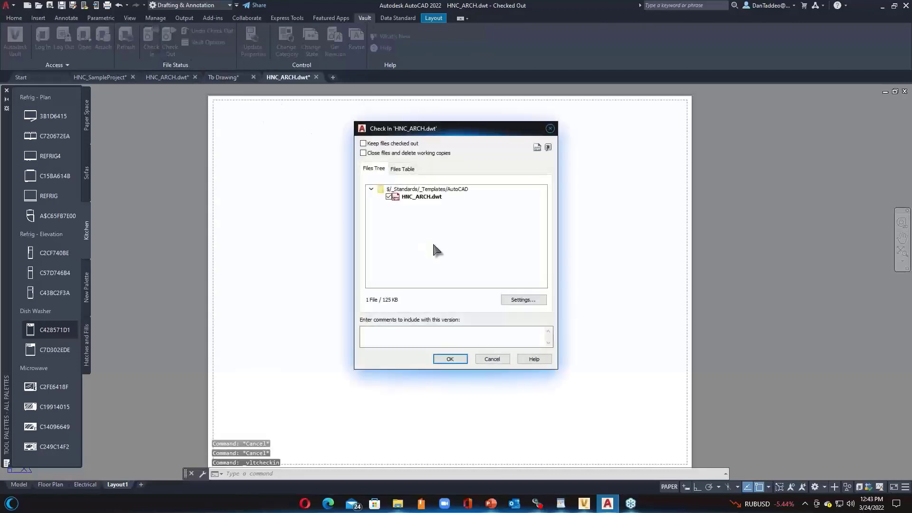
left_click(397, 331)
type("add")
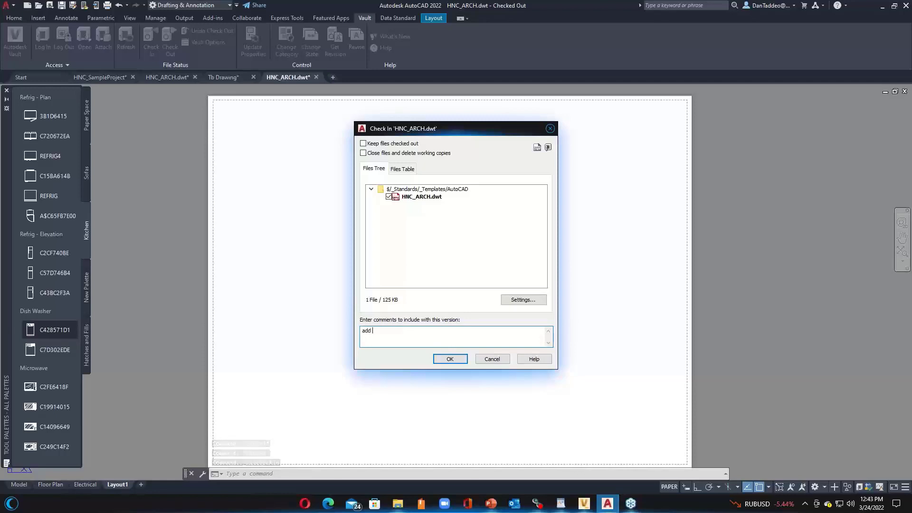
type(" two new la")
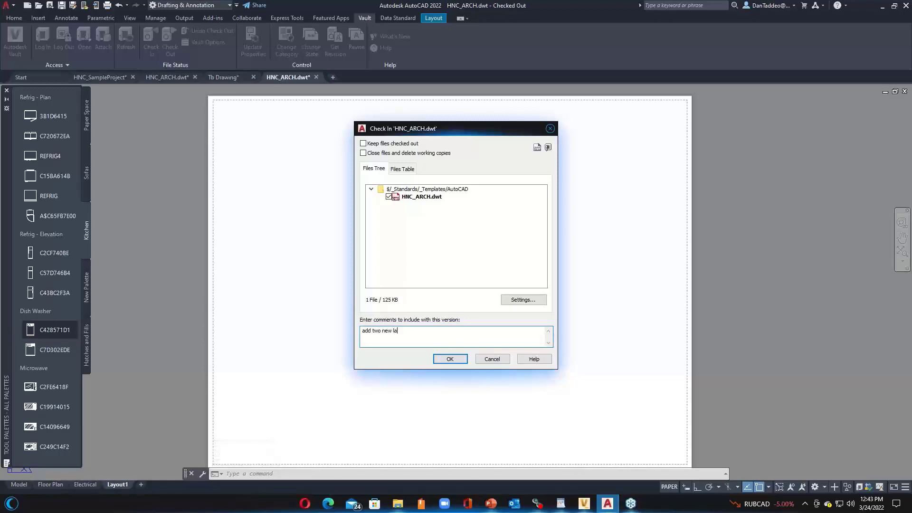
type("yers to the d")
type("emplates")
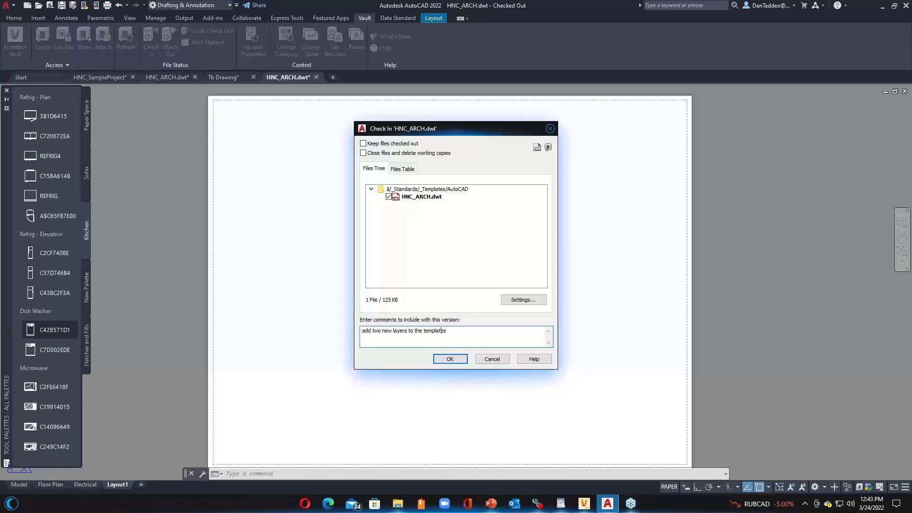
type("ed")
left_click(450, 359)
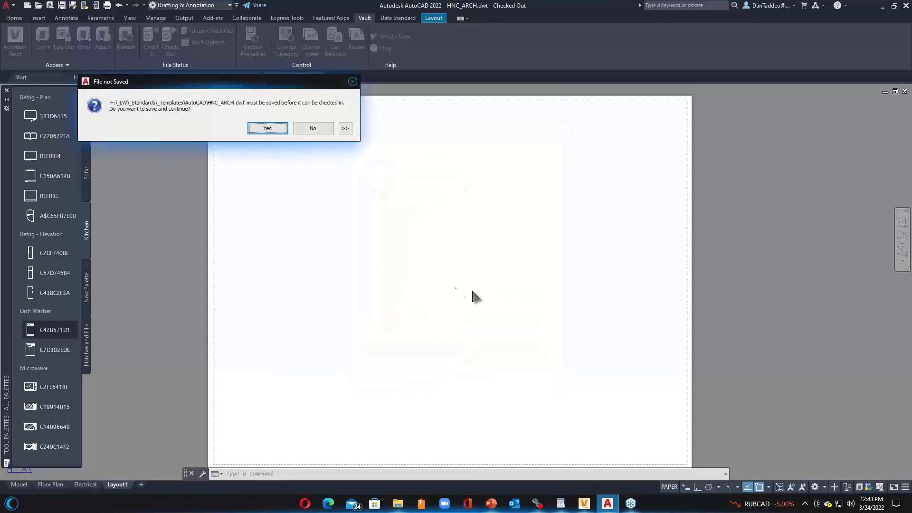
left_click(267, 128)
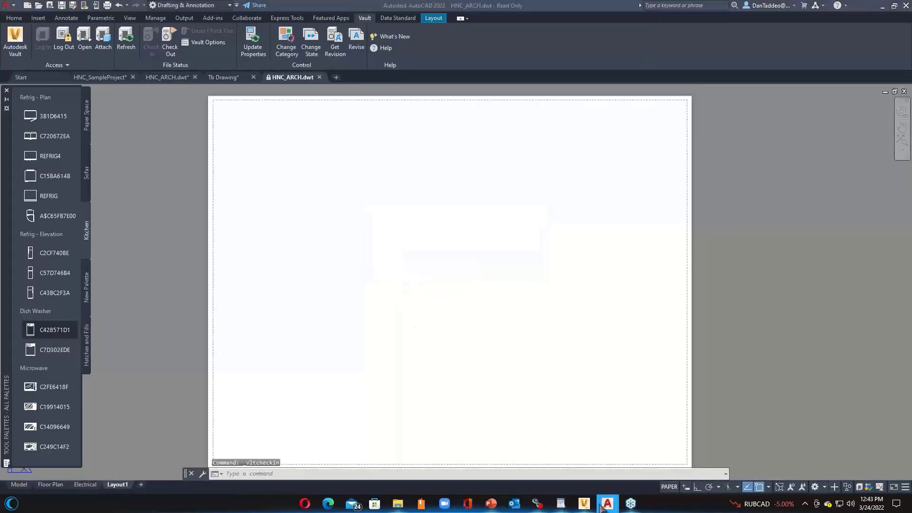
Step: Switch to Vault Professional, refresh HNC_ARCH.dwt's history to show all versions, and examine the actions available for the older version
left_click(583, 503)
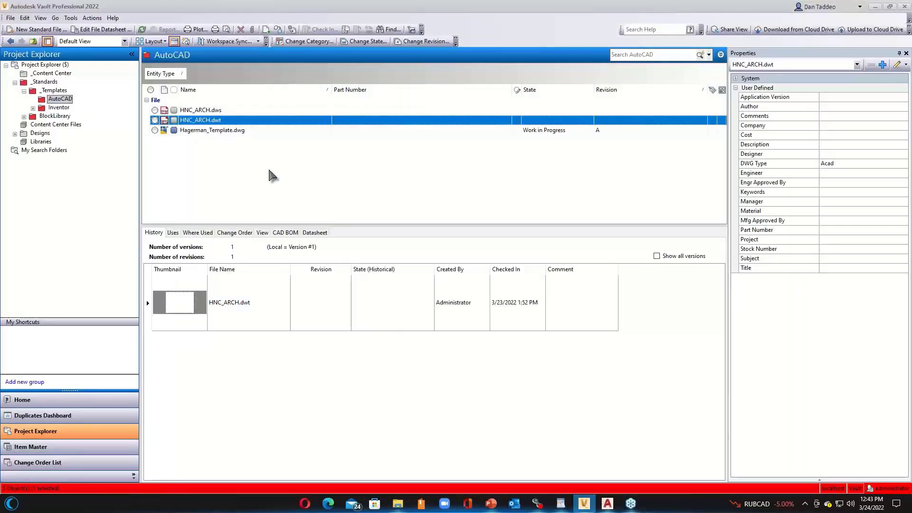
left_click(142, 29)
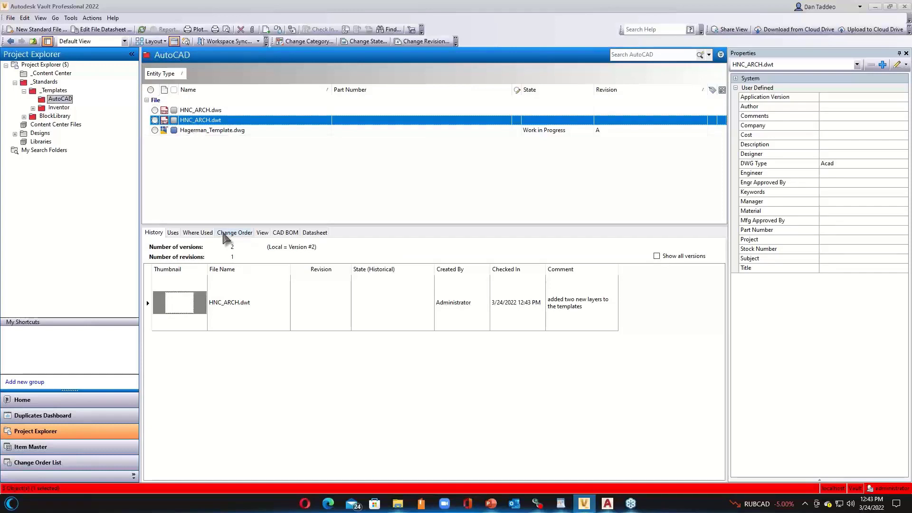
left_click(656, 256)
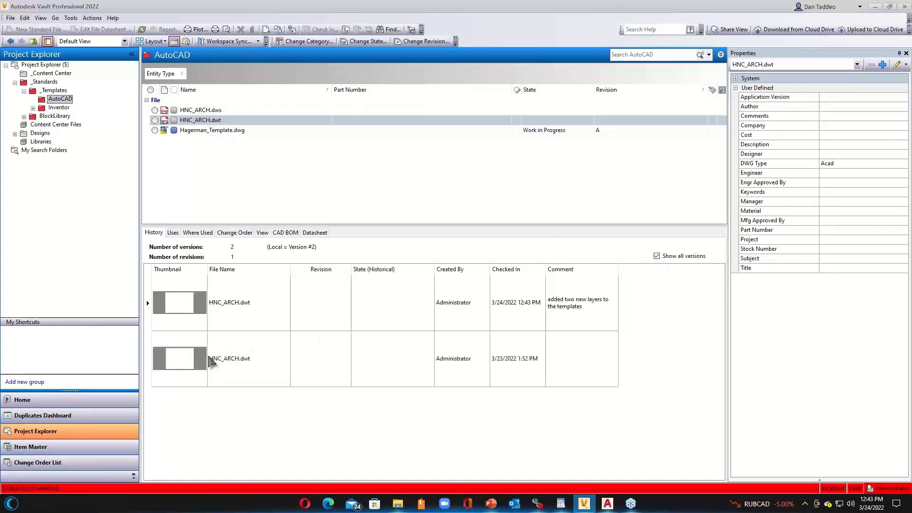
left_click(211, 362)
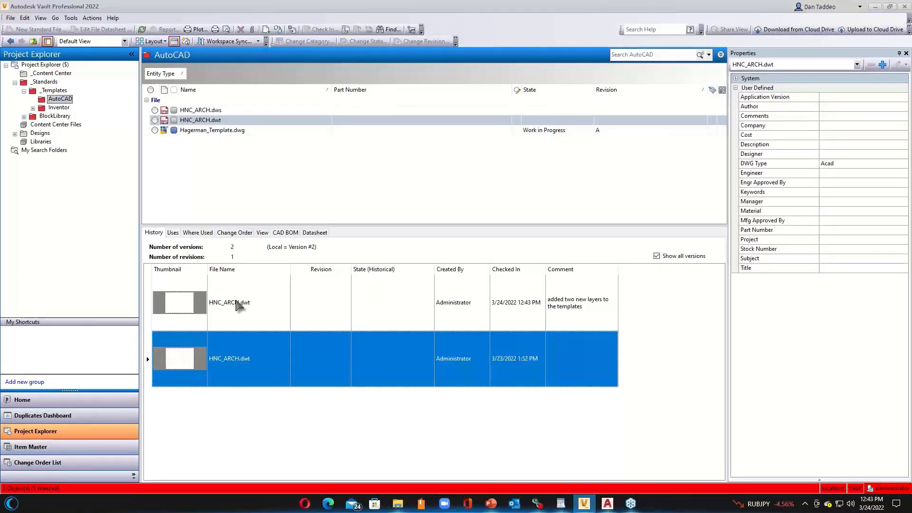
right_click(199, 357)
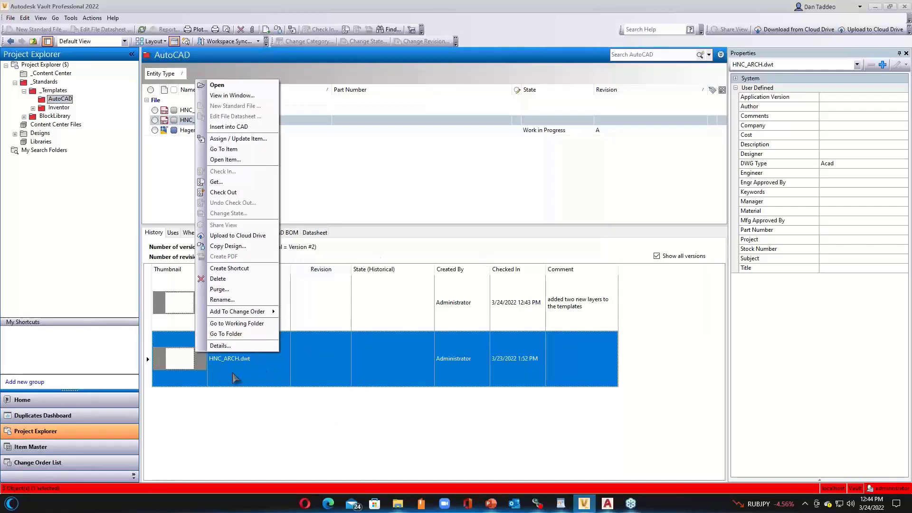
left_click(616, 410)
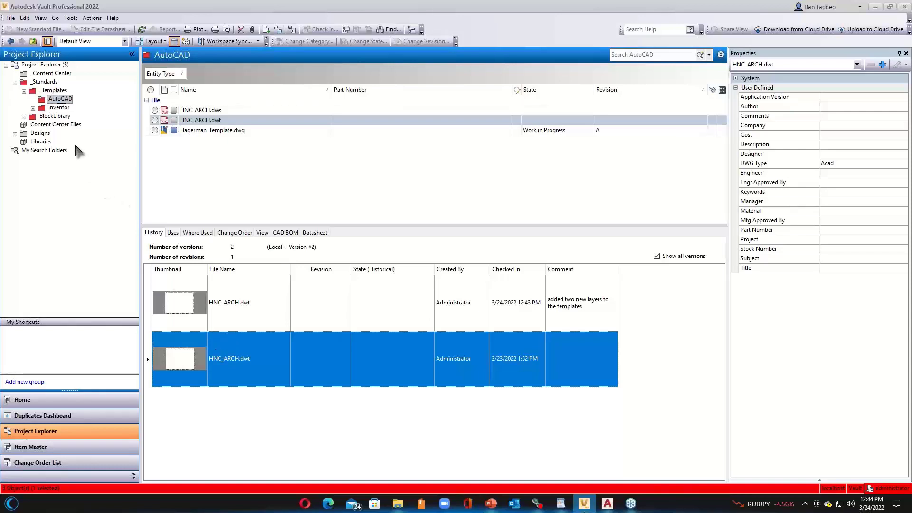
Step: Expand the BlockLibrary folder, view its furniture blocks, and examine the actions available for BathSink.dwg
left_click(55, 115)
left_click(24, 117)
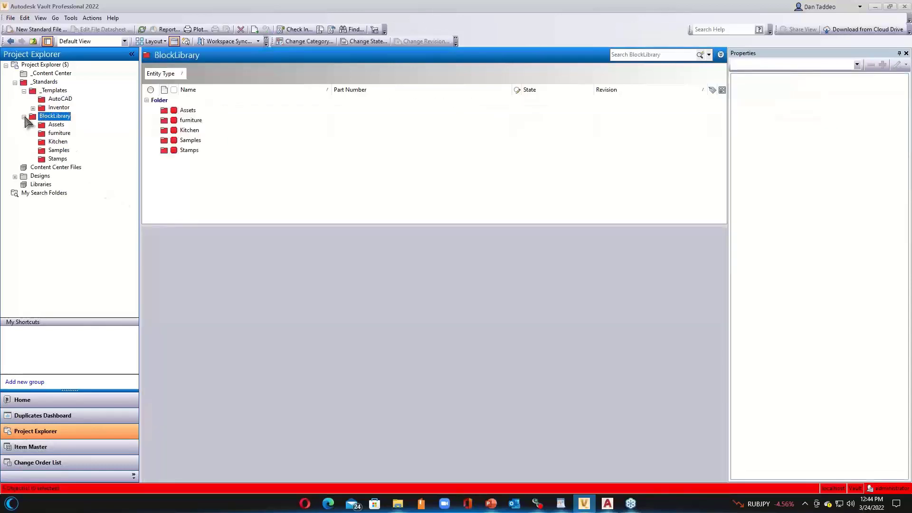
left_click(59, 133)
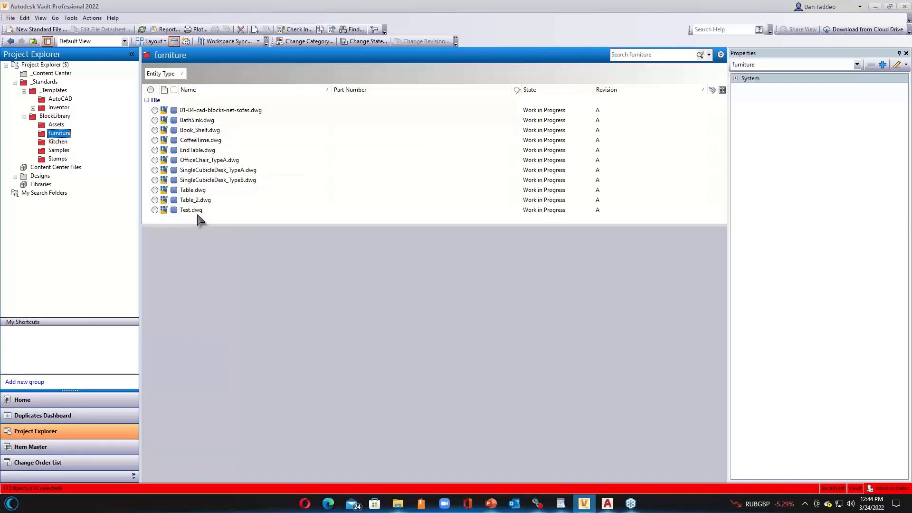
right_click(204, 122)
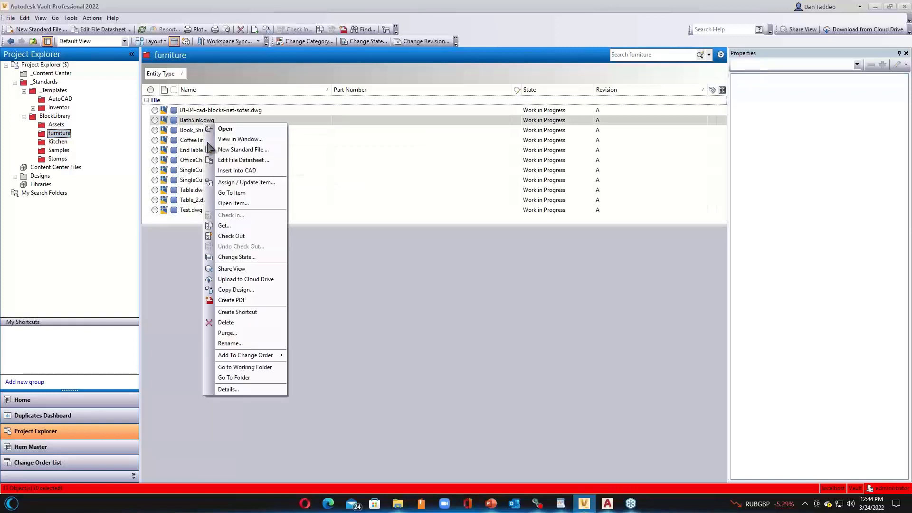
left_click(366, 322)
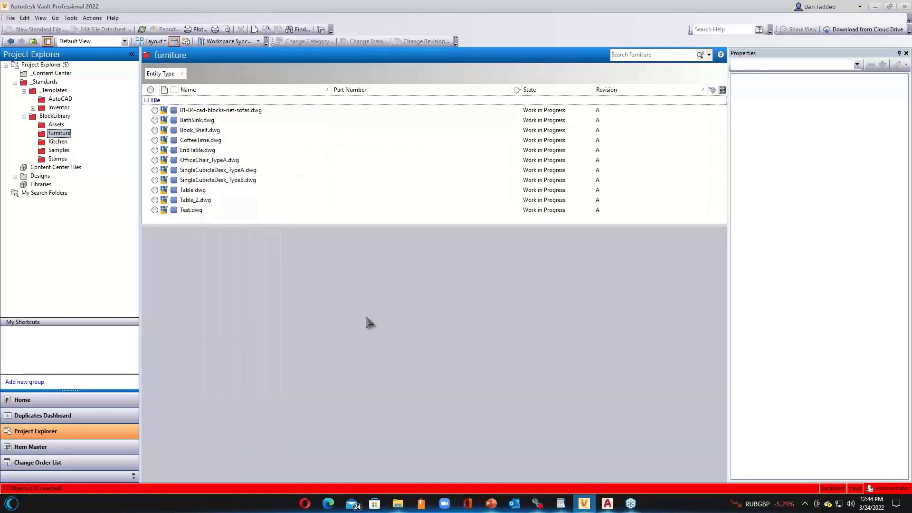
Step: Return to HNC_ARCH.dwt in the AutoCAD templates folder and view its older version in Copy Design without executing a copy
left_click(60, 99)
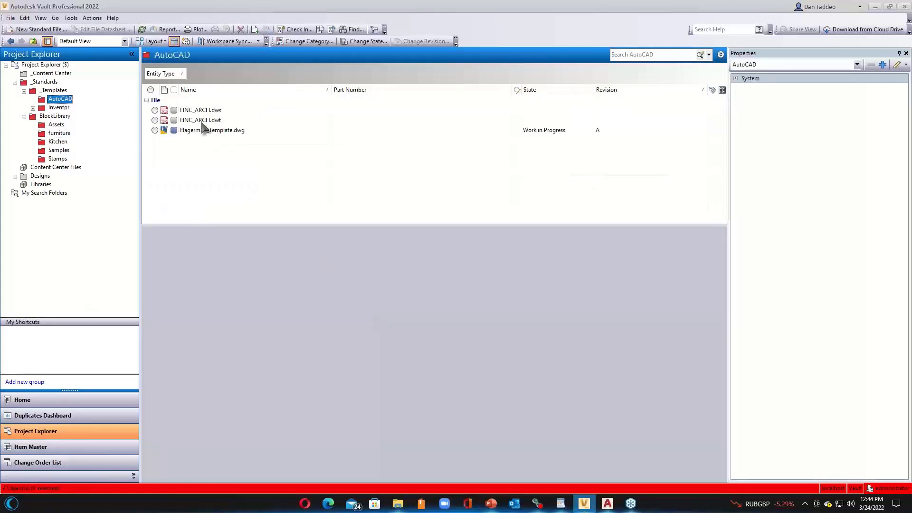
left_click(201, 121)
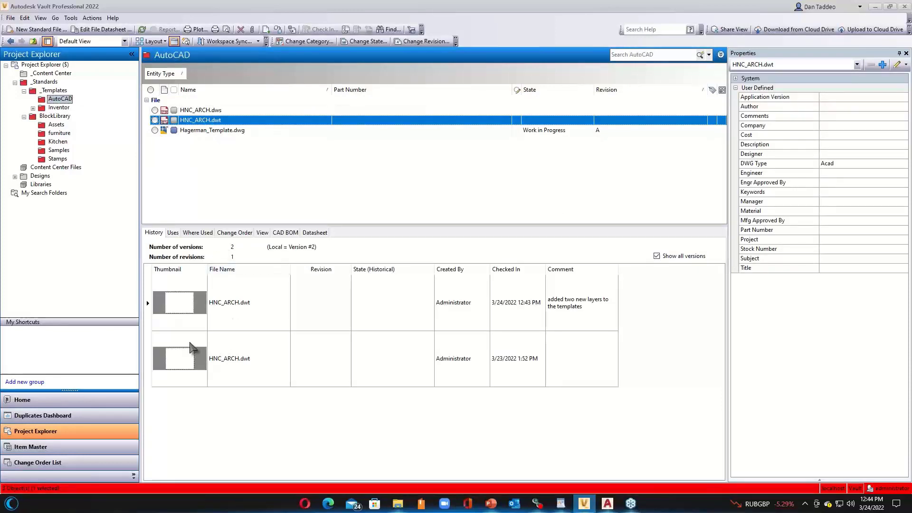
right_click(184, 365)
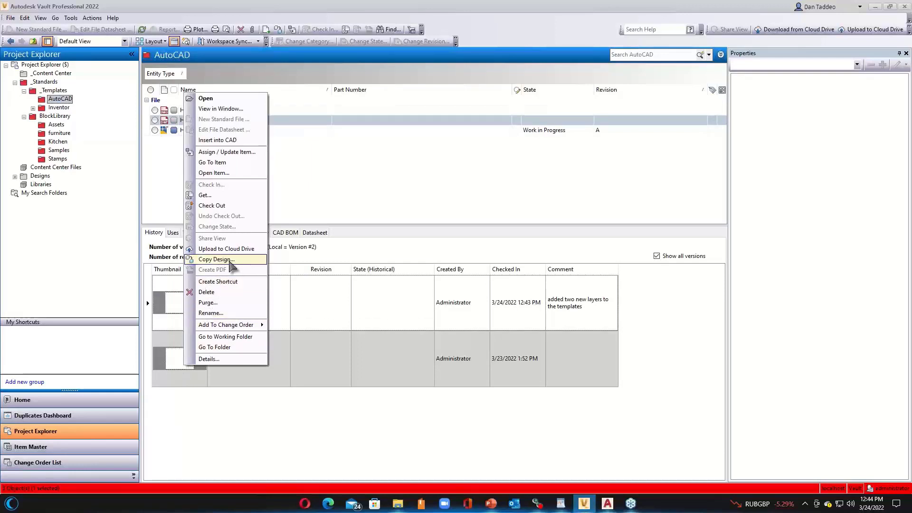
left_click(225, 260)
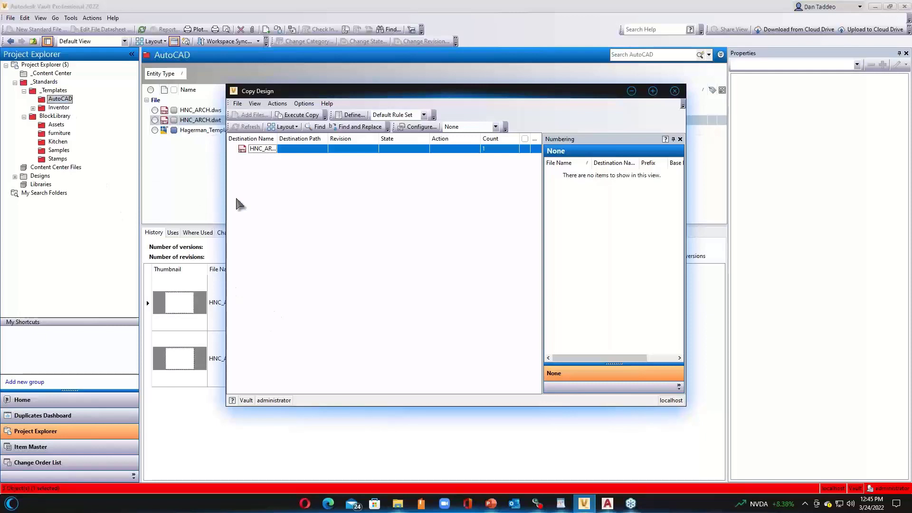
left_click(674, 90)
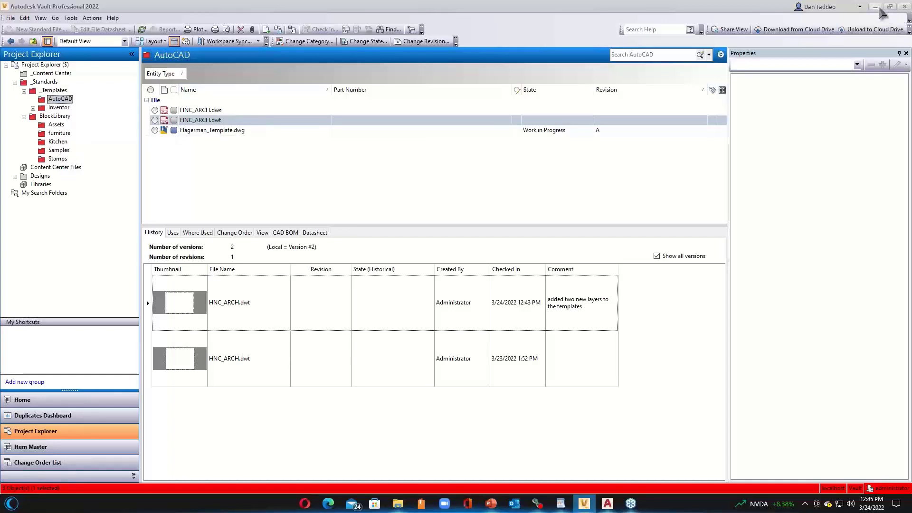
Step: Switch back to AutoCAD, select the acad.ctb plot style table in Layout1's plot settings, view its plot styles, and close without plotting
left_click(875, 7)
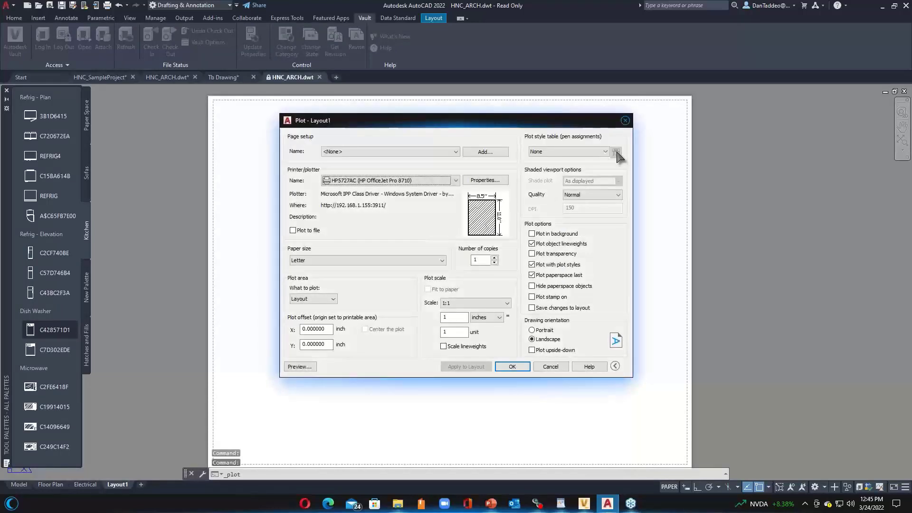
left_click(605, 151)
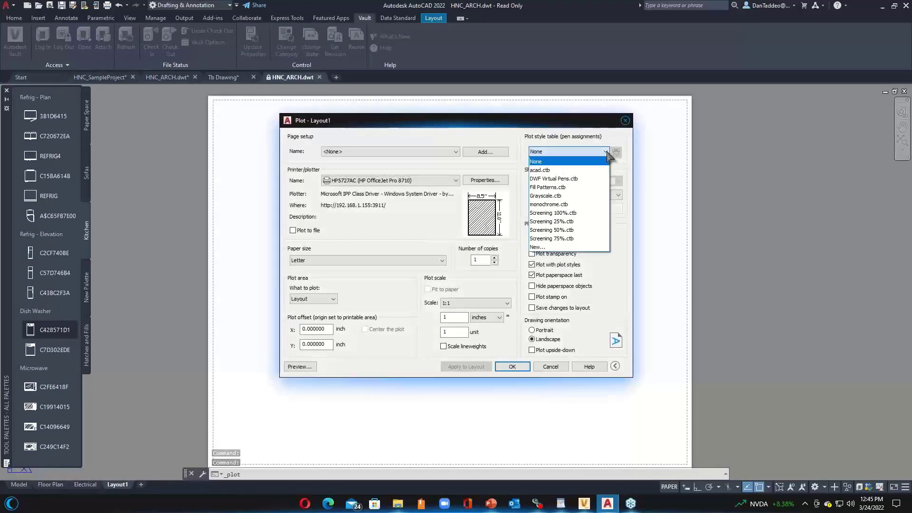
left_click(552, 170)
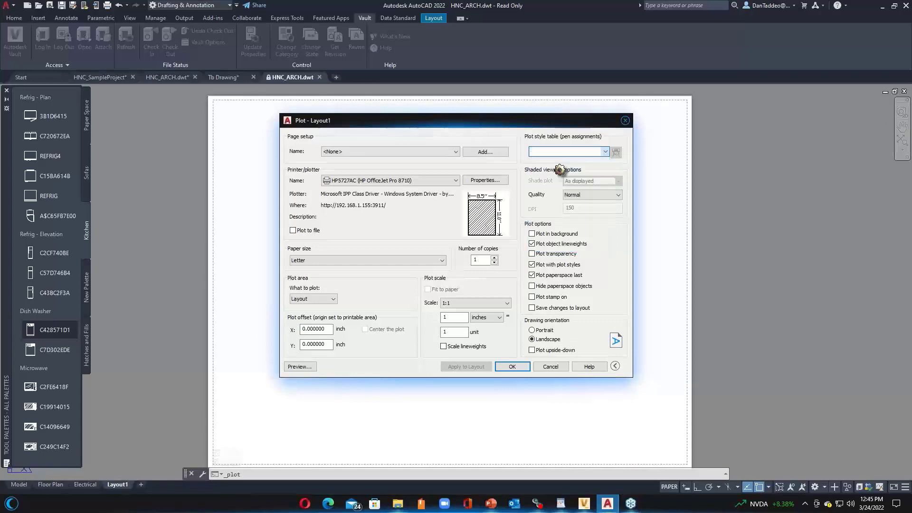
left_click(615, 152)
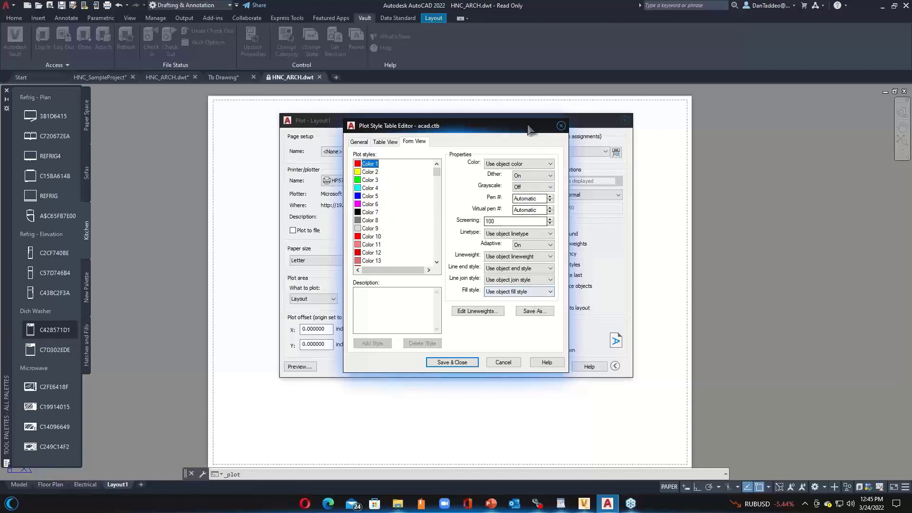
left_click(560, 125)
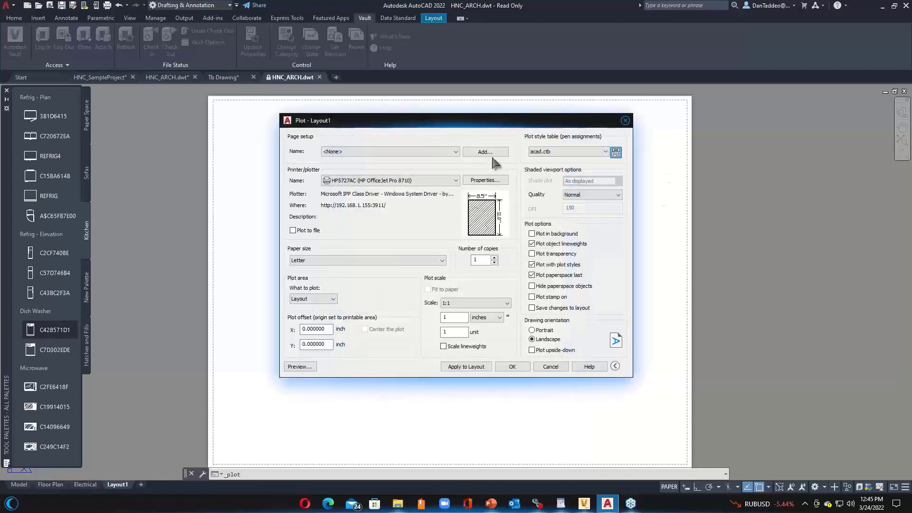
left_click(625, 120)
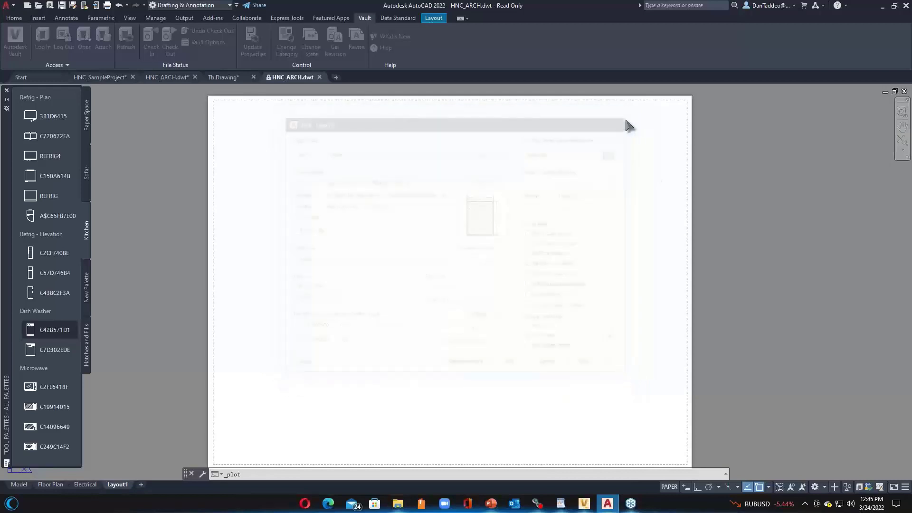
left_click(267, 128)
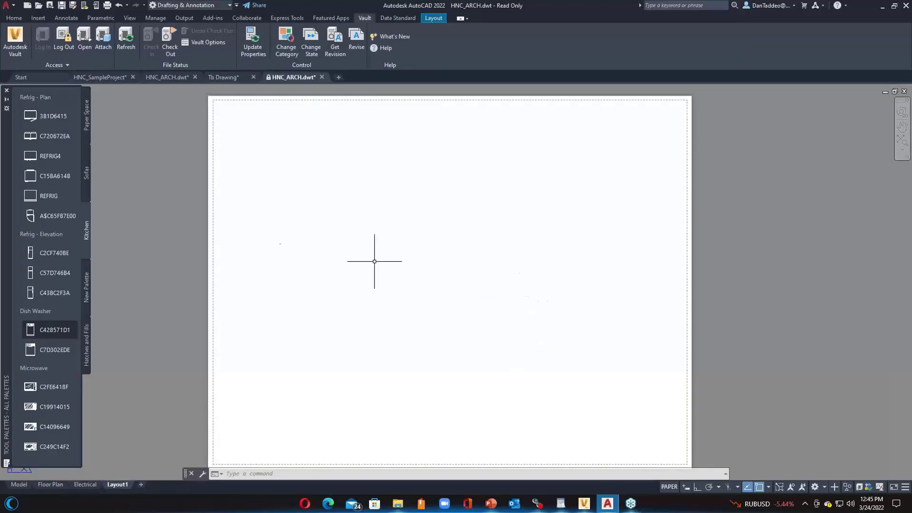
Step: Examine the plot style table search path under the printer support file paths in Options, and close without changing anything
key("alt+Tab")
key("alt+Tab")
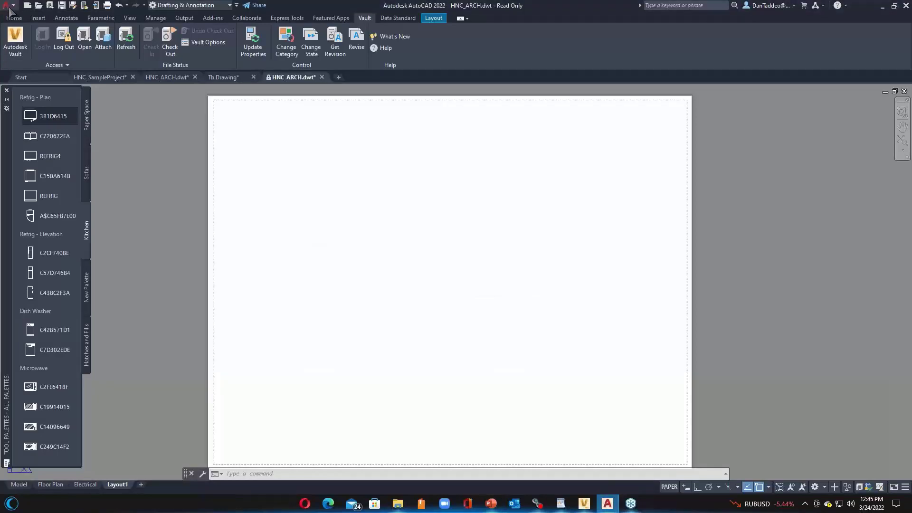
left_click(7, 6)
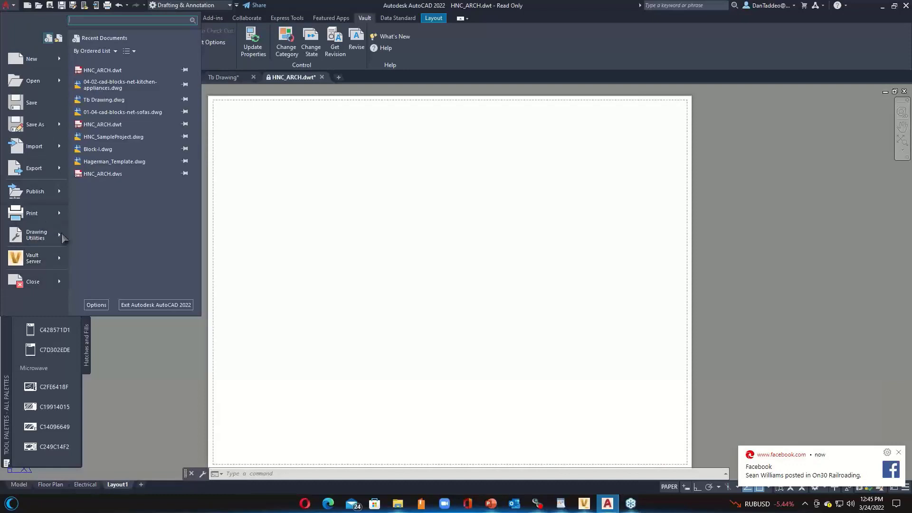
left_click(97, 304)
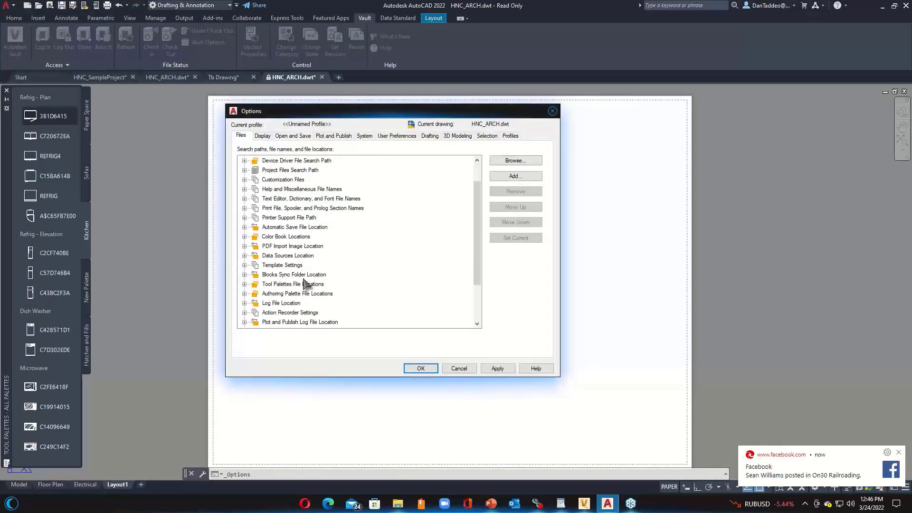
left_click(286, 217)
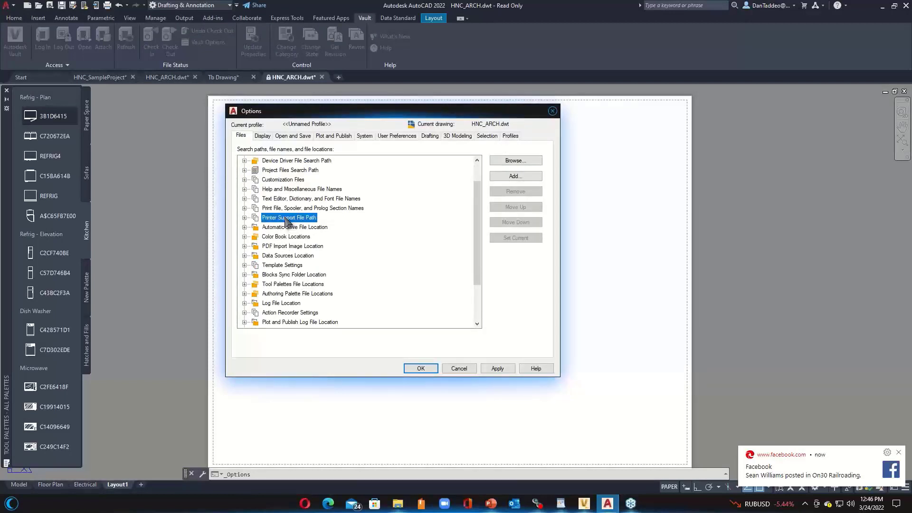
left_click(244, 217)
left_click(292, 229)
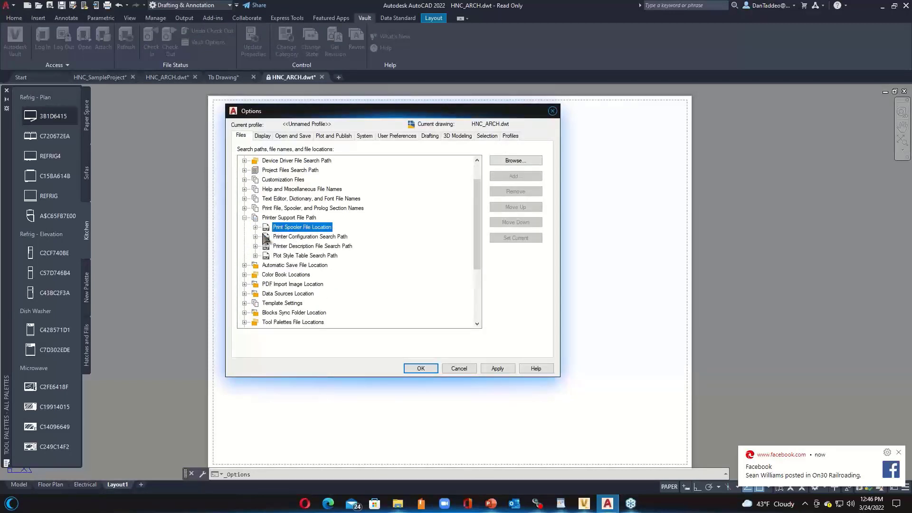
left_click(325, 239)
left_click(306, 256)
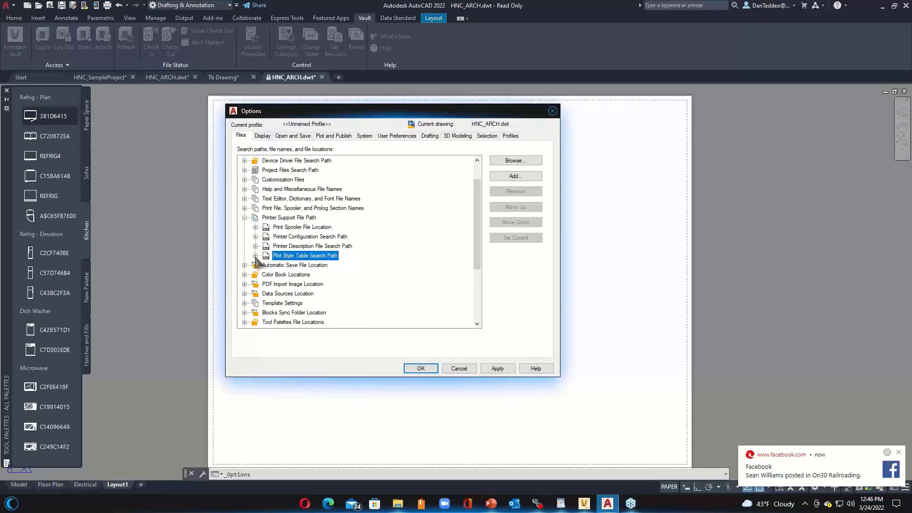
left_click(255, 255)
left_click(299, 266)
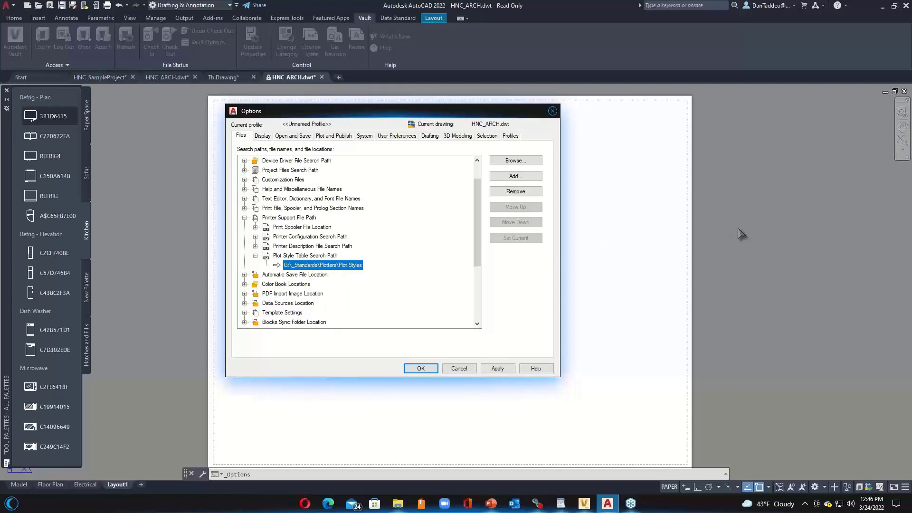
left_click(565, 109)
left_click(554, 112)
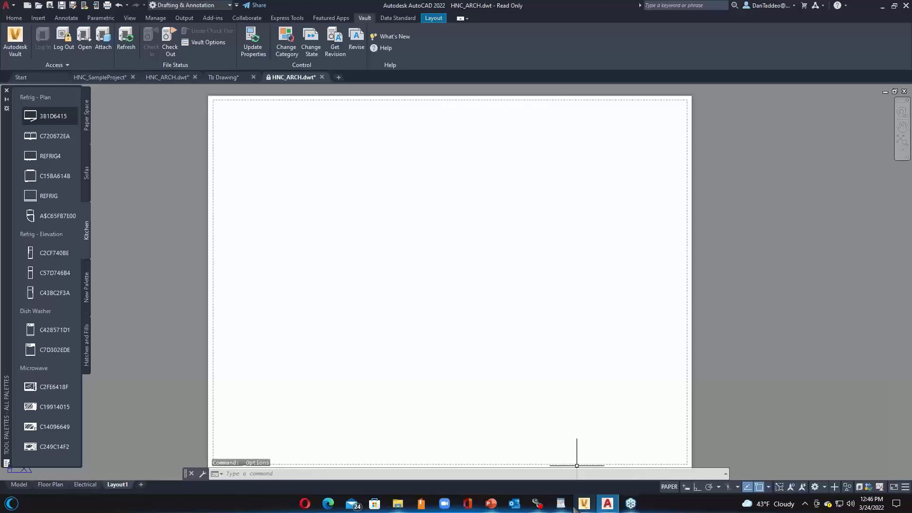
left_click(491, 504)
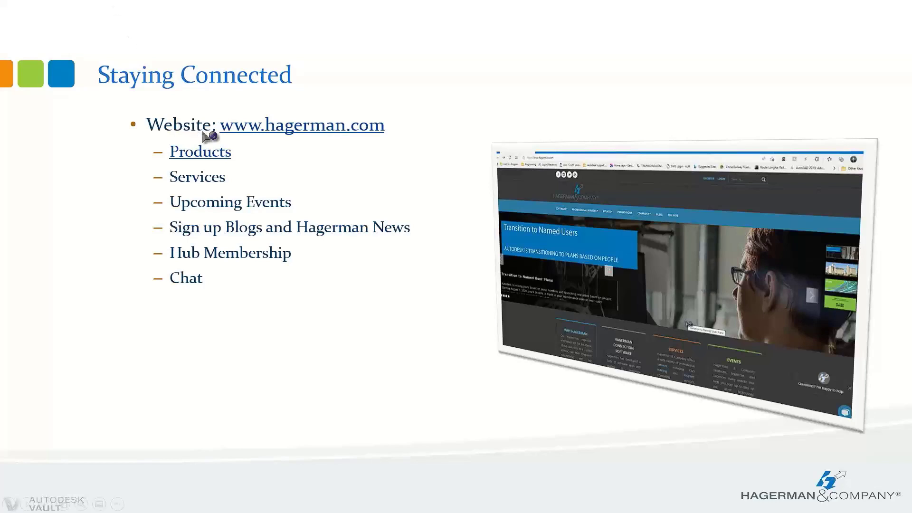
left_click(275, 137)
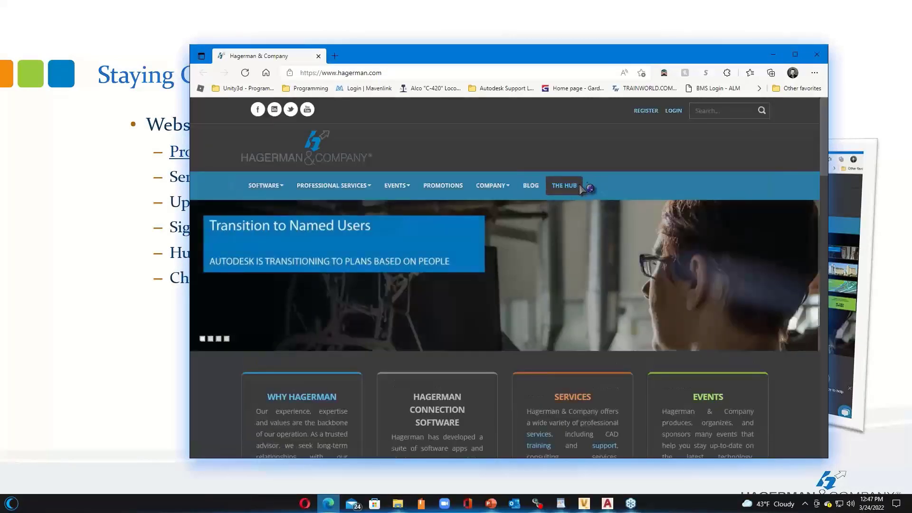
mouse_move(334, 189)
mouse_move(266, 188)
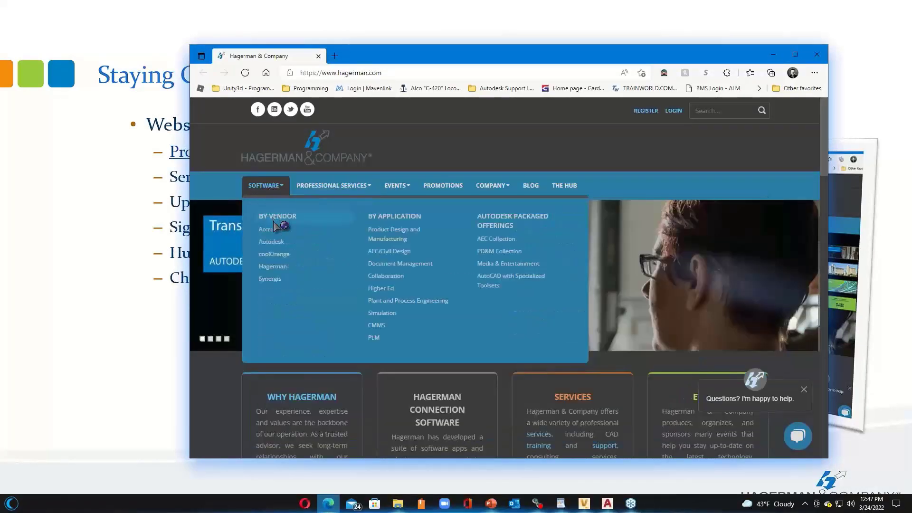
left_click(277, 267)
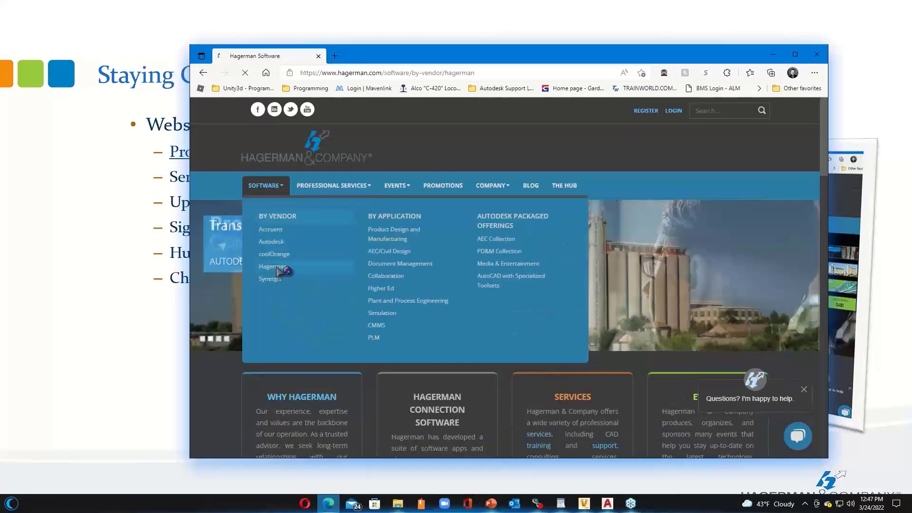
scroll(371, 272, "down", 10)
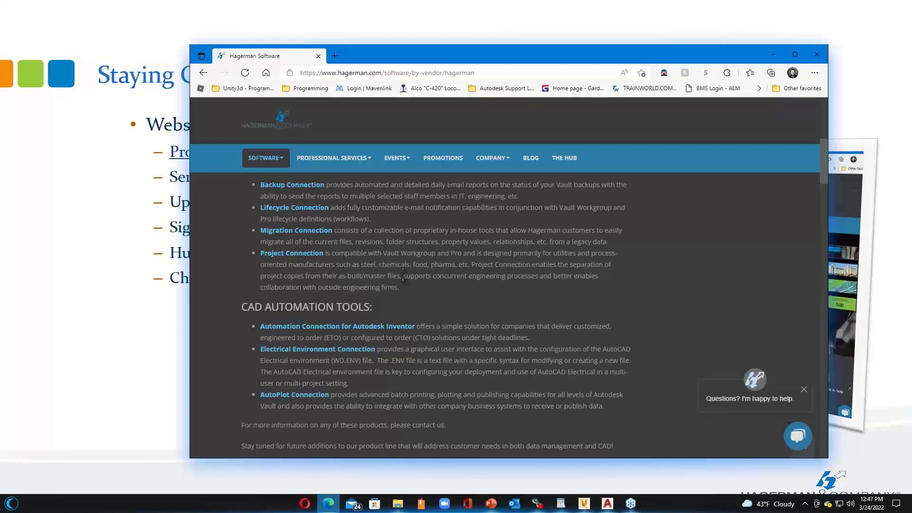
scroll(404, 277, "up", 5)
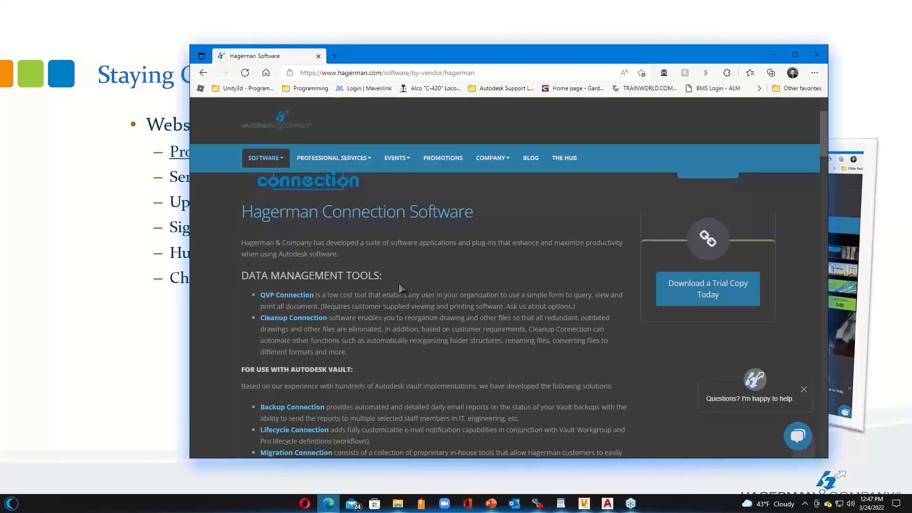
left_click(772, 54)
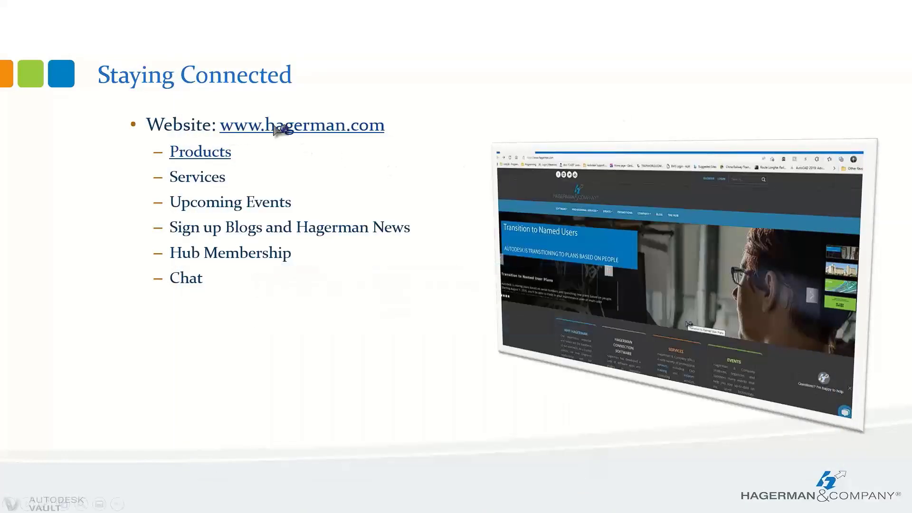
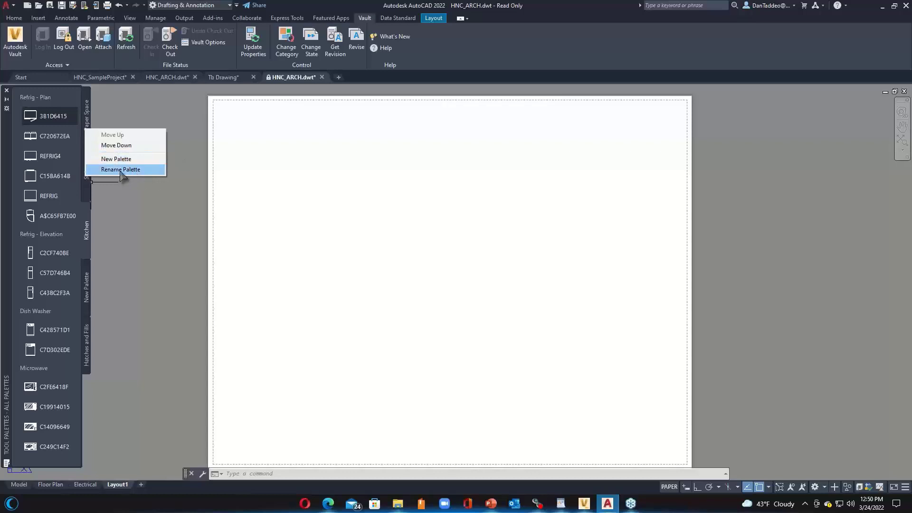
Step: Reorder the tool palettes by moving Paper Space down two places and back up one, between Sofas and Kitchen
left_click(132, 148)
right_click(90, 170)
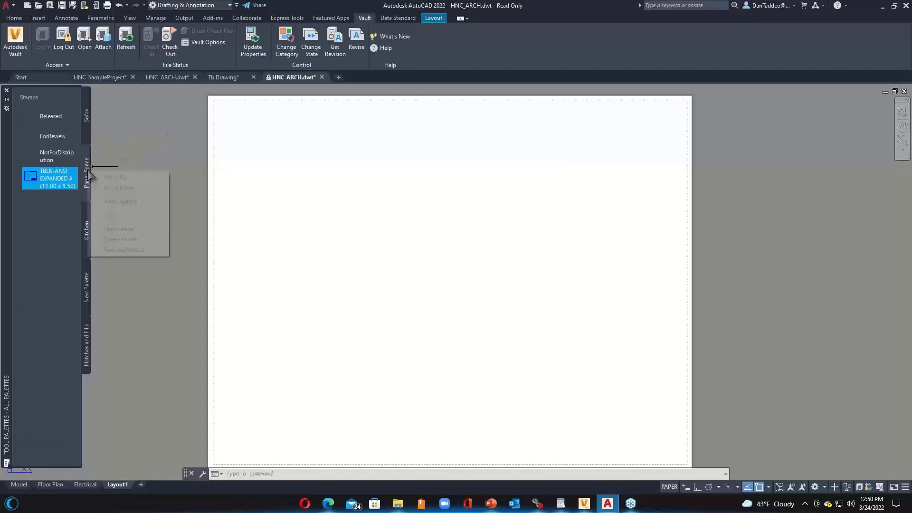
left_click(112, 188)
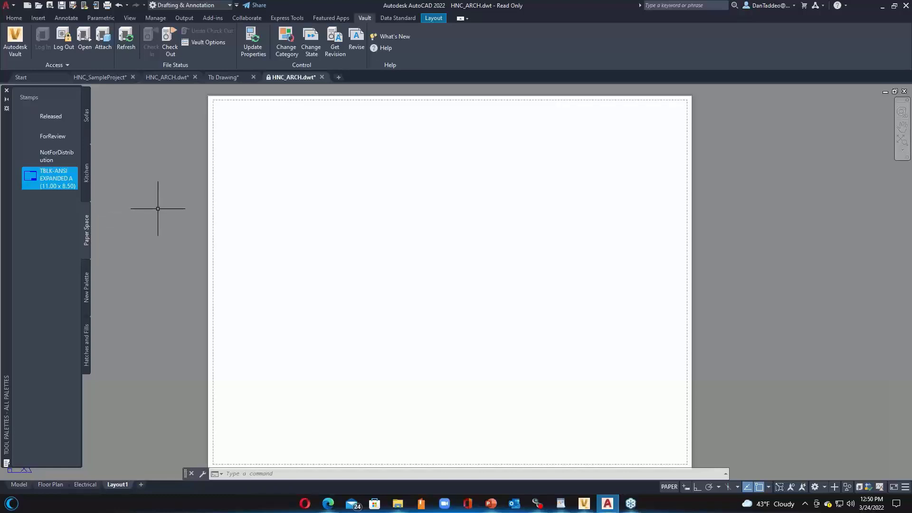
right_click(87, 237)
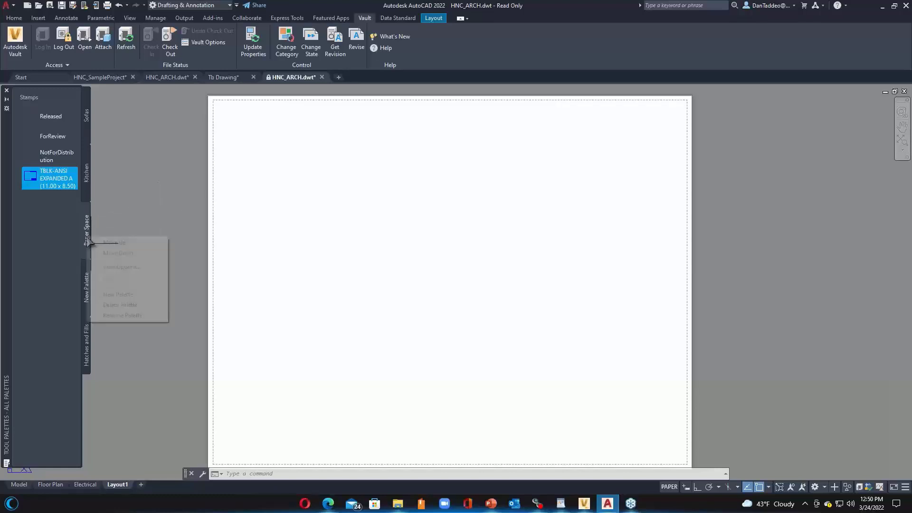
left_click(116, 243)
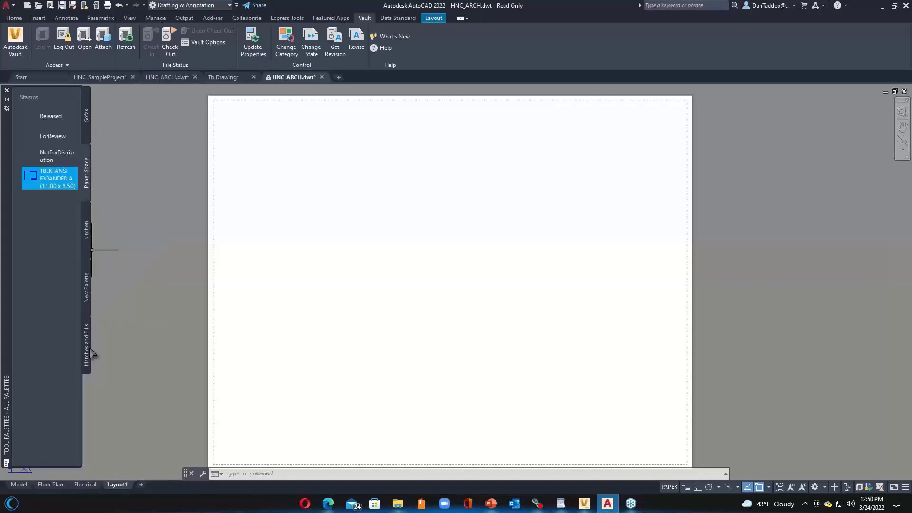
Step: Switch to File Explorer, browse to _Standards\Support\ToolPalettes\Palettes, and examine the stored palette files and Default Tabs Pallete.zip
left_click(398, 503)
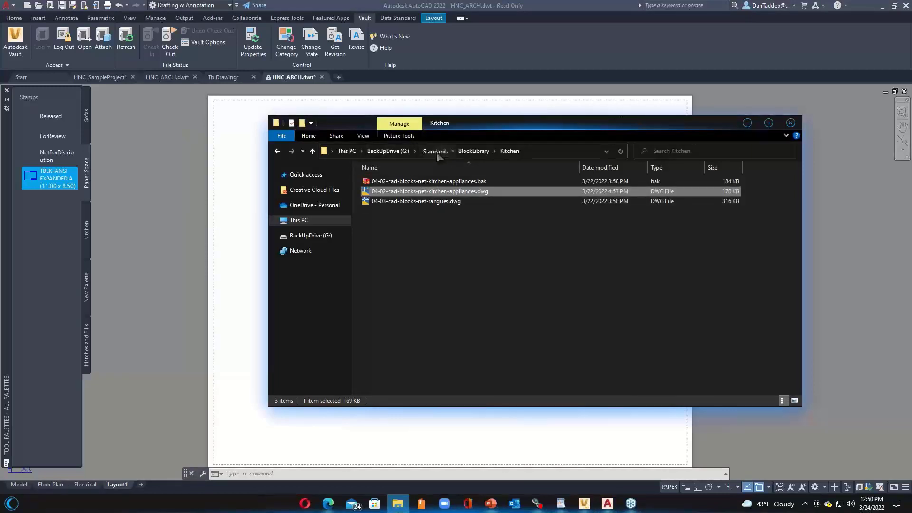
left_click(434, 151)
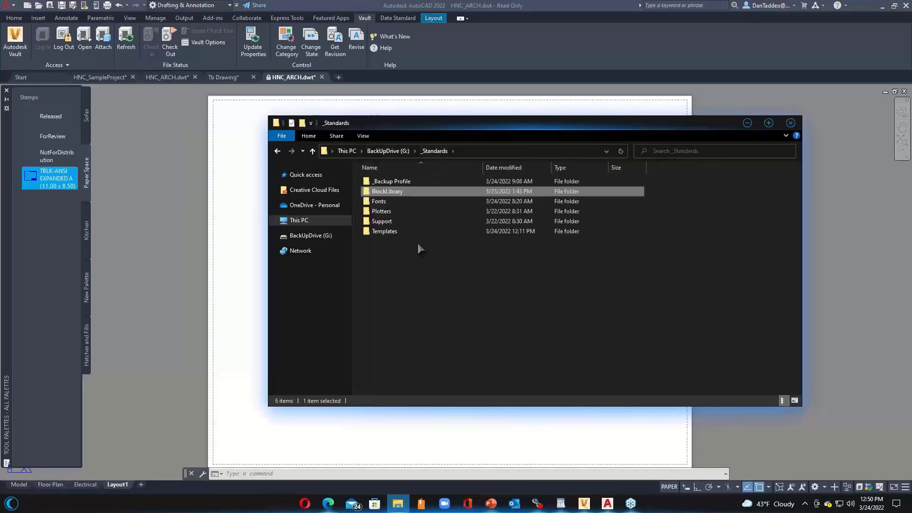
double_click(381, 221)
left_click(386, 202)
double_click(385, 201)
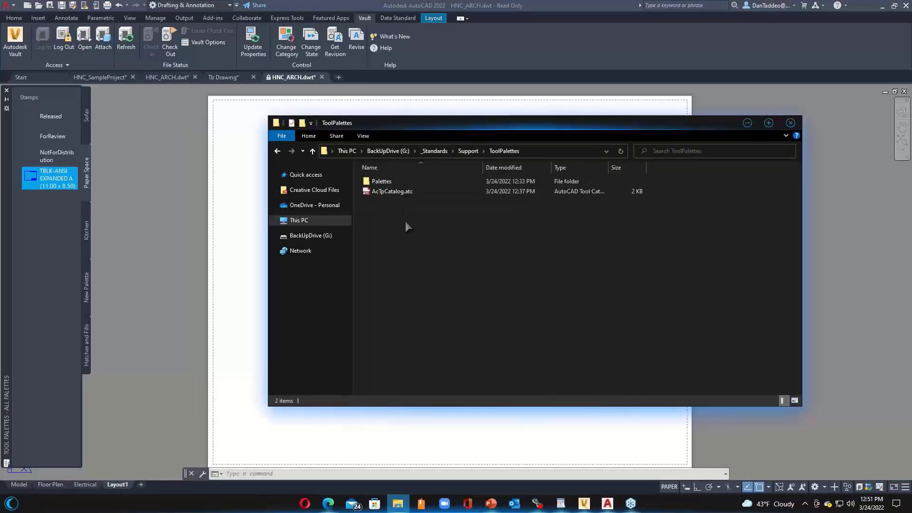
double_click(382, 181)
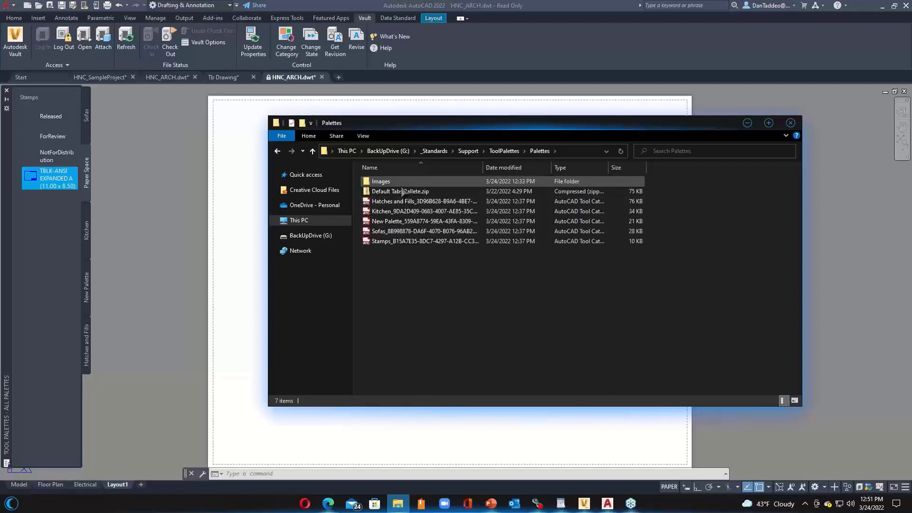
left_click(418, 191)
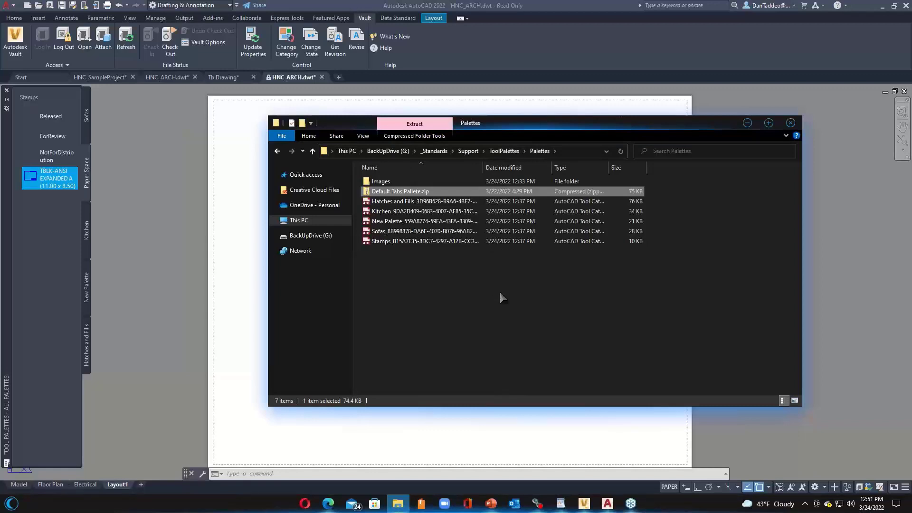
left_click(751, 126)
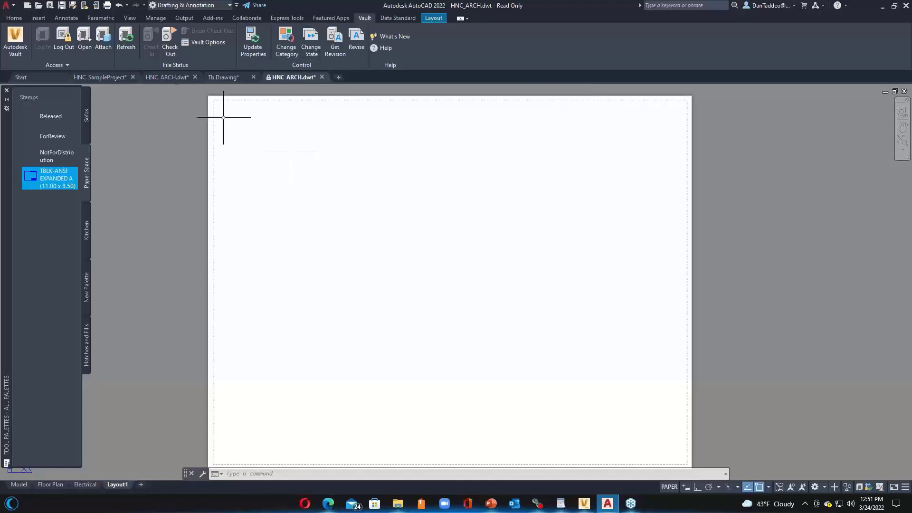
Step: Open the Layer Properties Manager and start a new properties filter under the All group
left_click(22, 17)
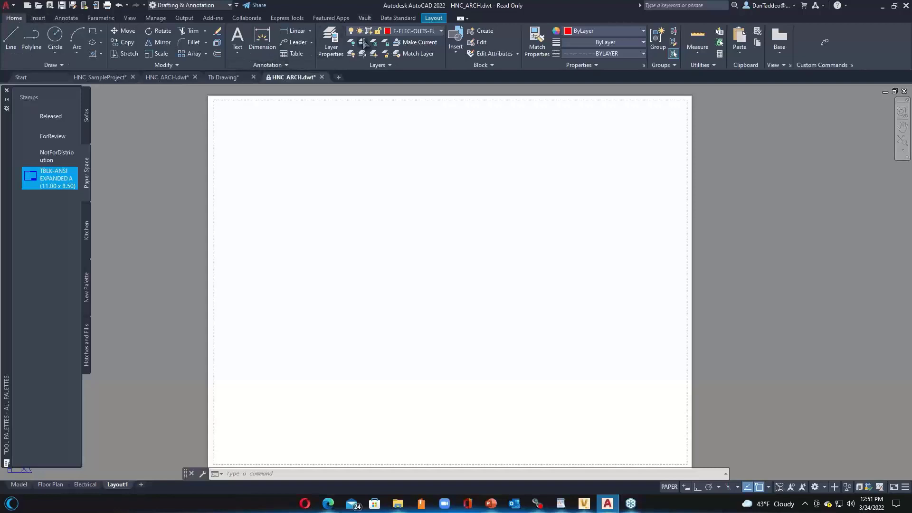
left_click(331, 42)
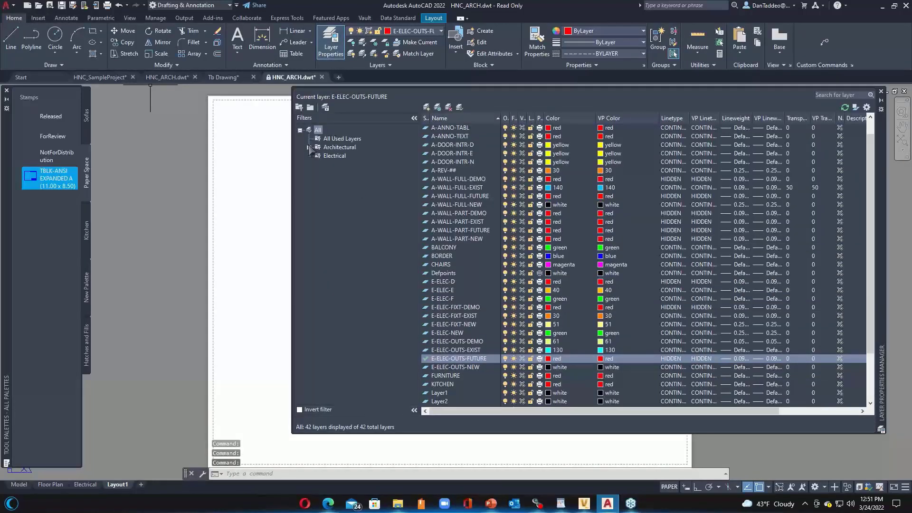
right_click(317, 131)
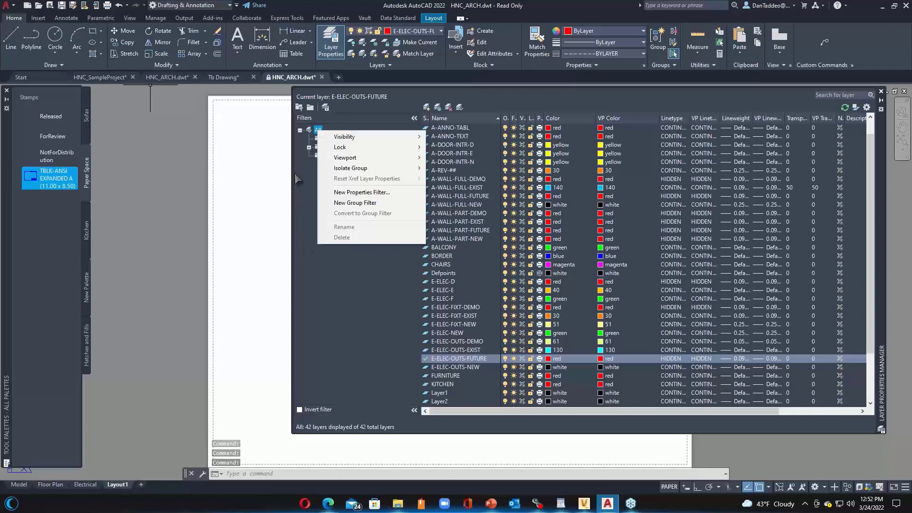
left_click(316, 133)
right_click(316, 133)
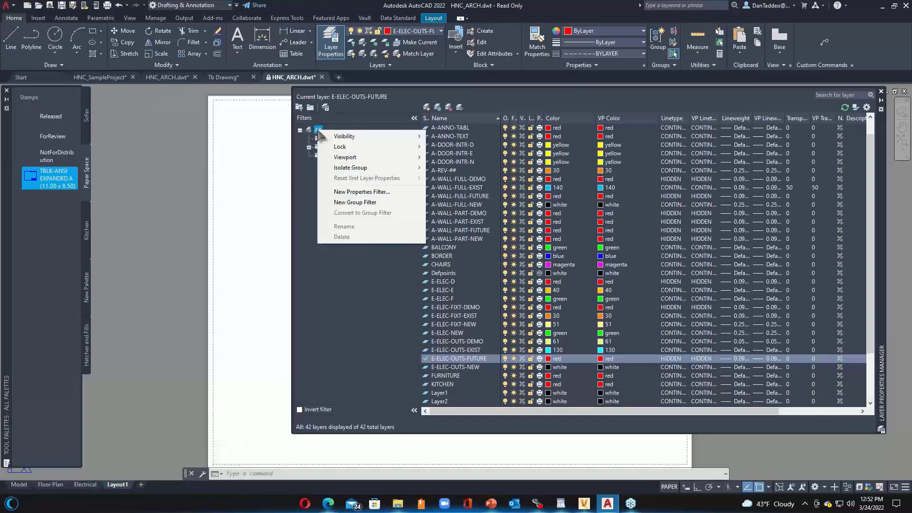
left_click(372, 193)
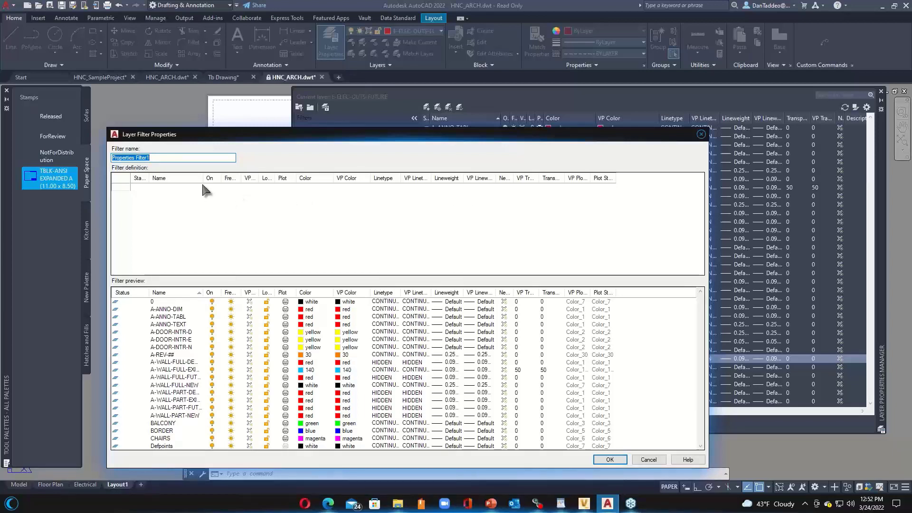
Step: Try filtering the layers by the name pattern *exist, and clear the word exist from the criterion
left_click(183, 185)
type("*")
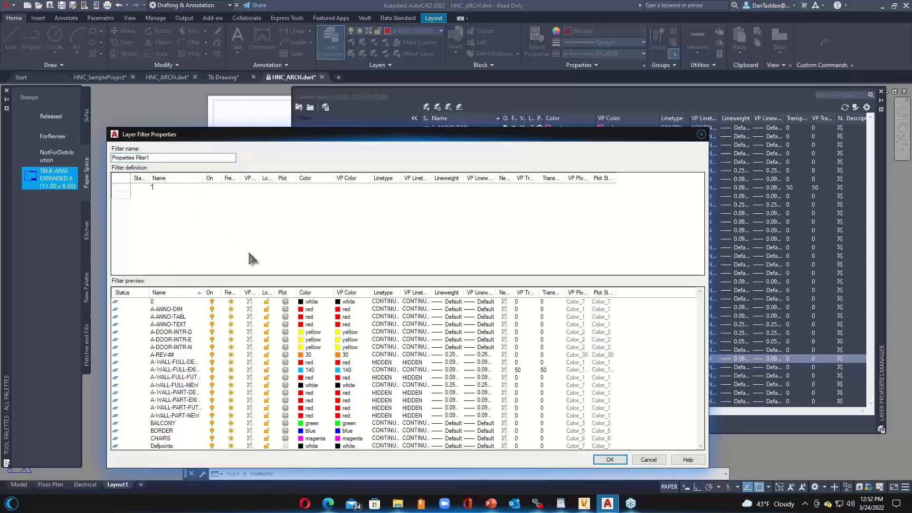
type("exist")
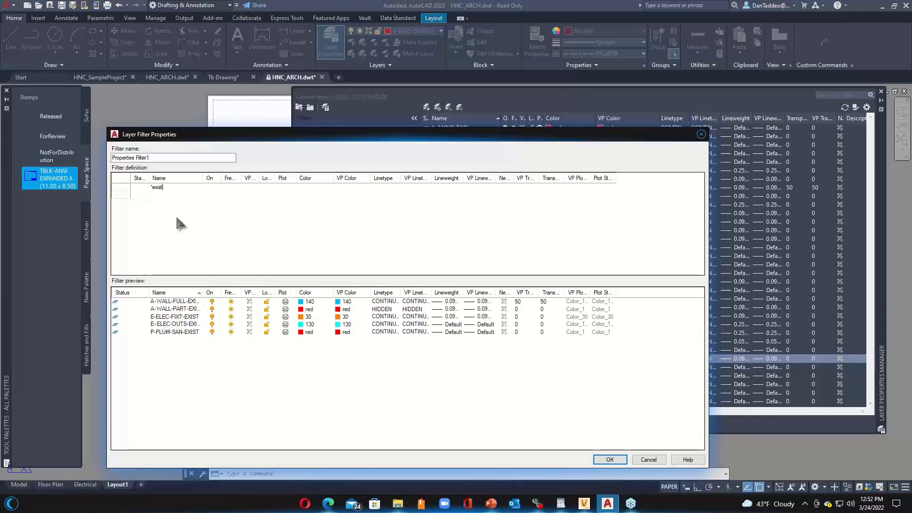
left_click_drag(162, 188, 134, 185)
key("BackSpace")
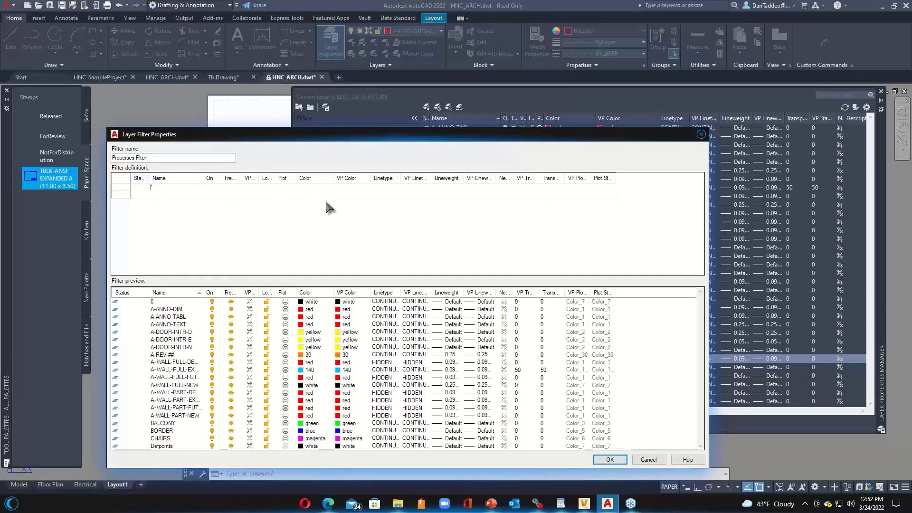
Step: Restrict the filter definition to frozen layers and create the filter with its default name
left_click(230, 188)
left_click(236, 187)
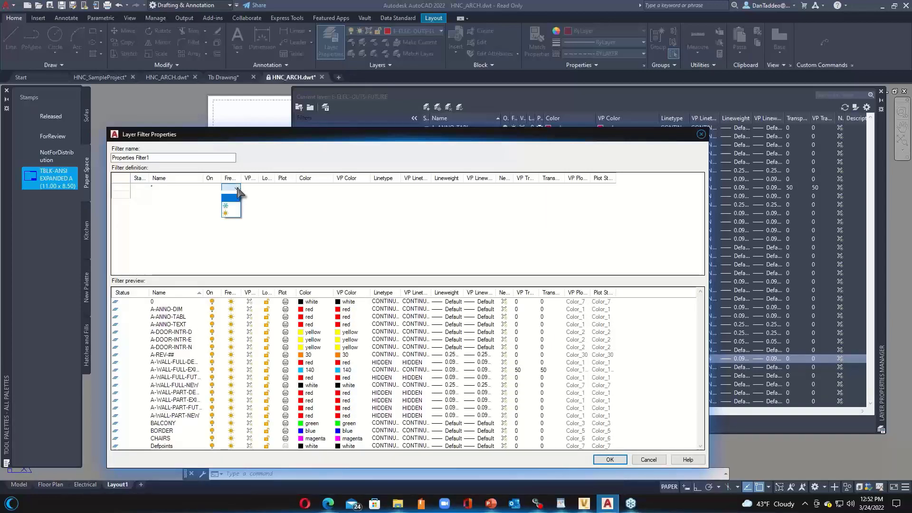
left_click(233, 204)
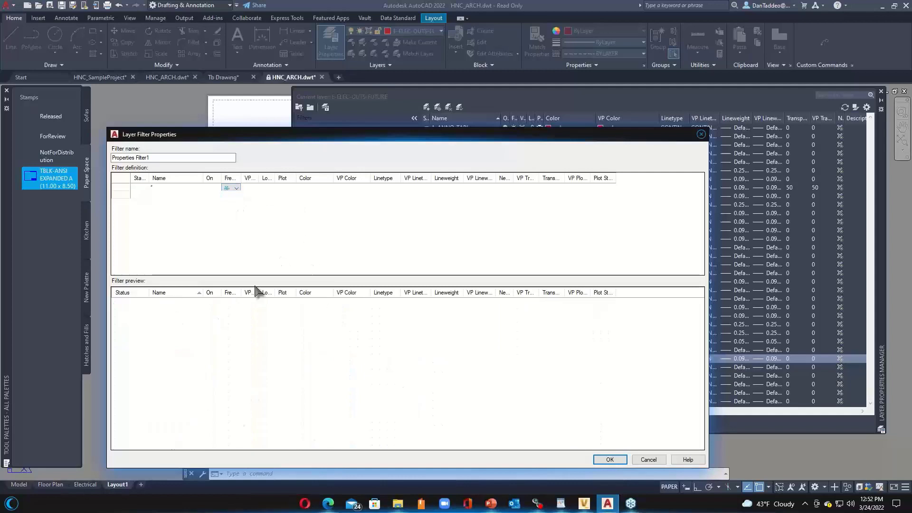
left_click(609, 459)
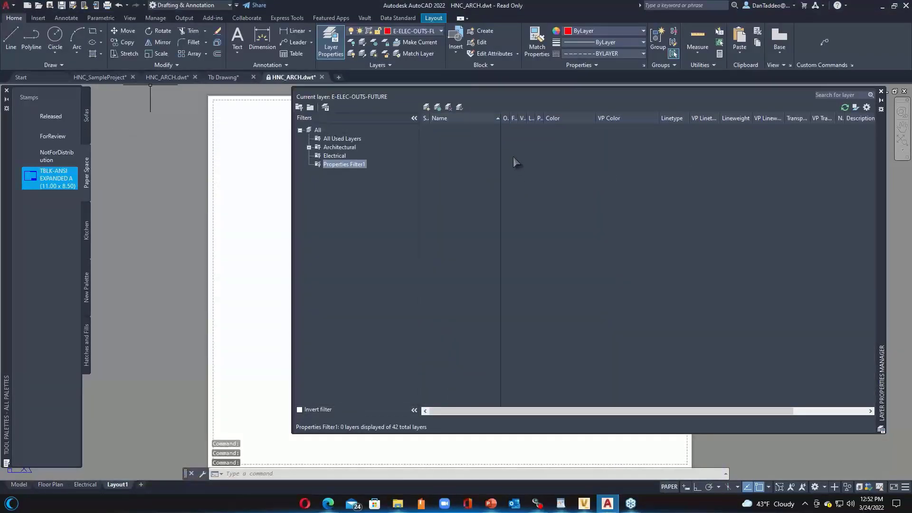
Step: Freeze the layers from A-DOOR-INTR-D through BALCONY and display the layers matched by the frozen-layer filter
left_click(317, 130)
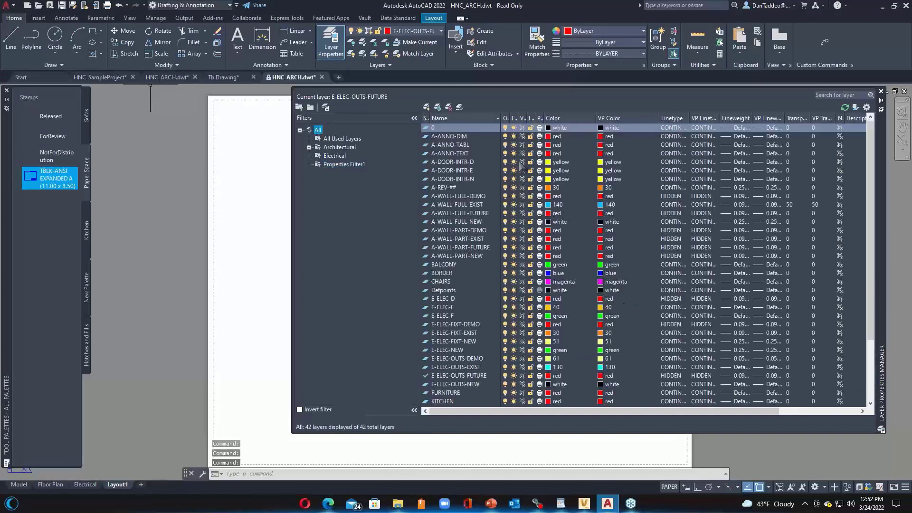
left_click(518, 161)
left_click(512, 264, "shift")
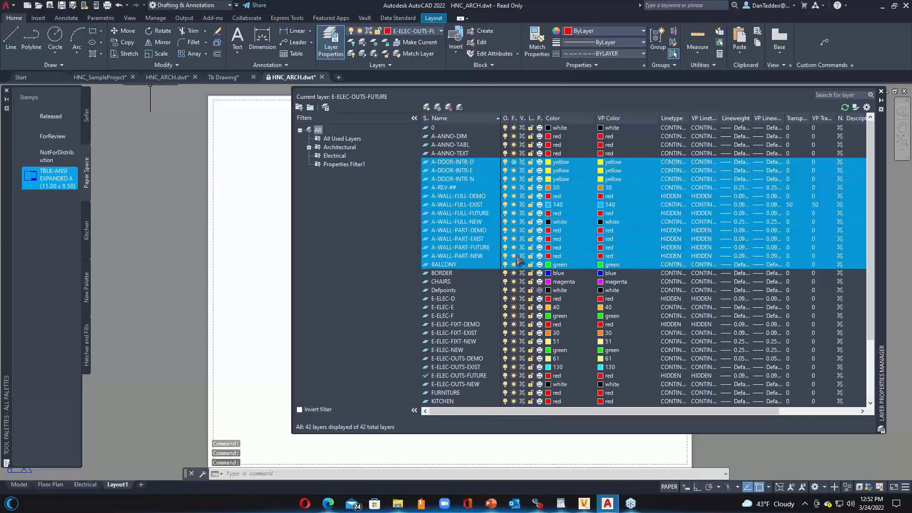
left_click(335, 164)
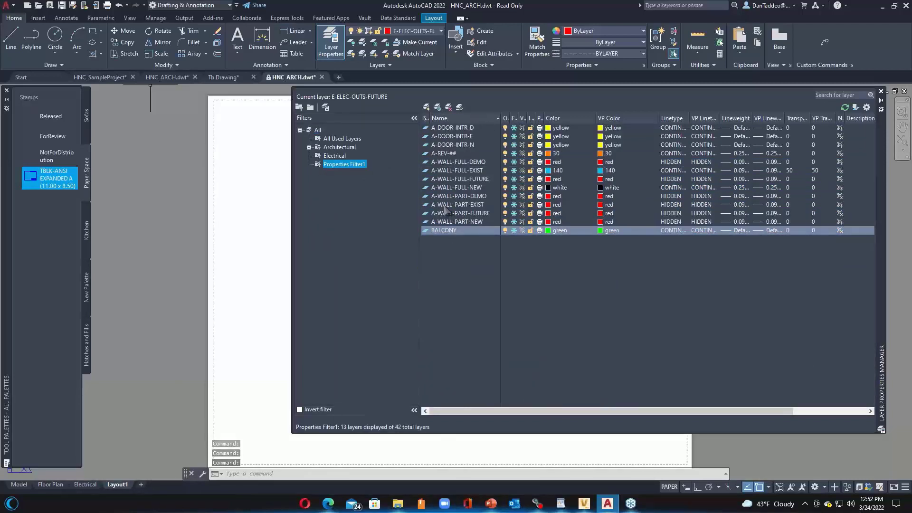
Step: Review the filter definition in the properties of the frozen-layer filter, and close it without changes
right_click(355, 167)
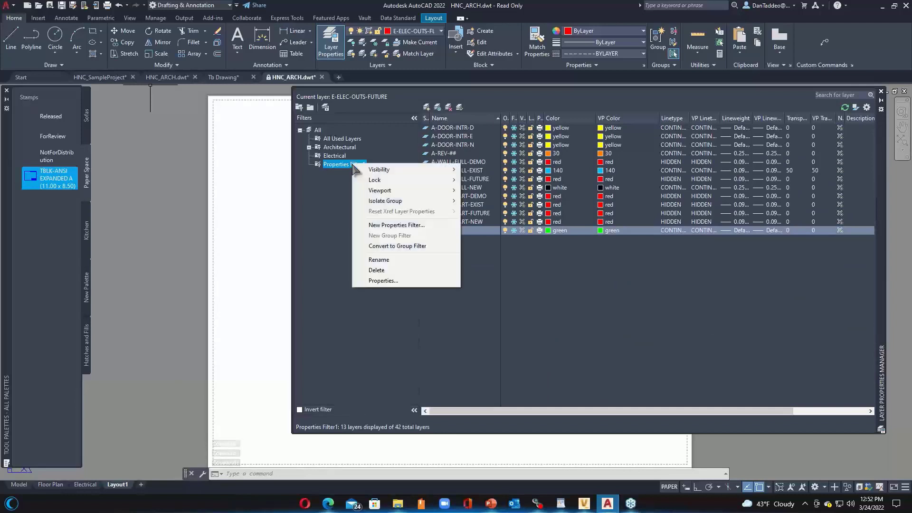
left_click(397, 279)
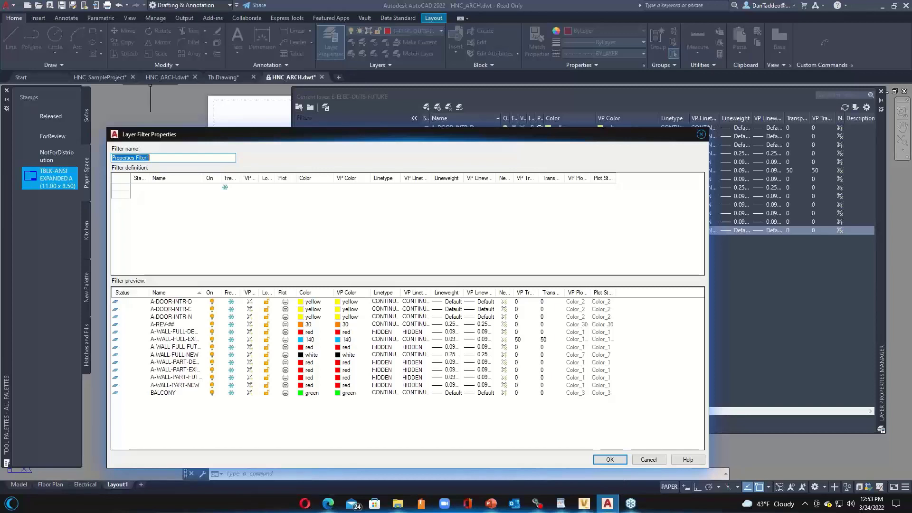
key("Return")
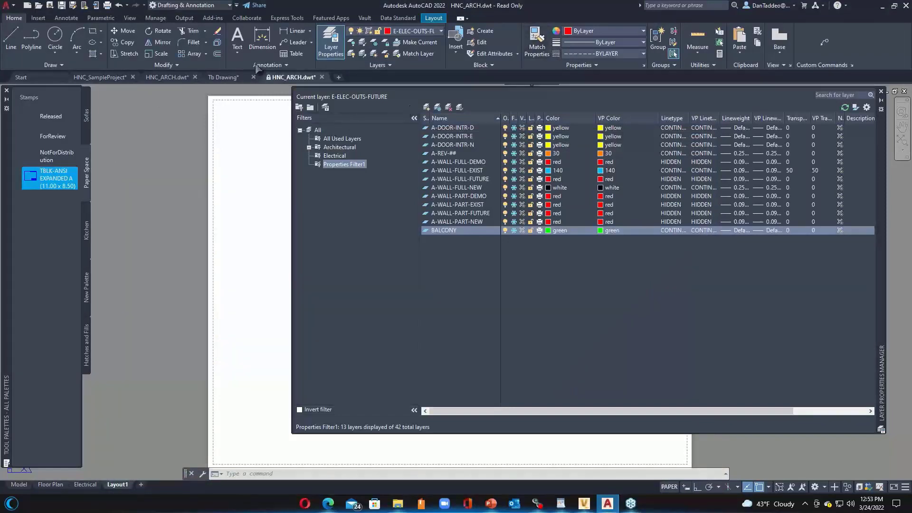
Step: Associate the HNC_ARCH.dws standards file from the Templates folder with the drawing, and close the Layer Properties Manager
left_click(98, 18)
left_click(129, 18)
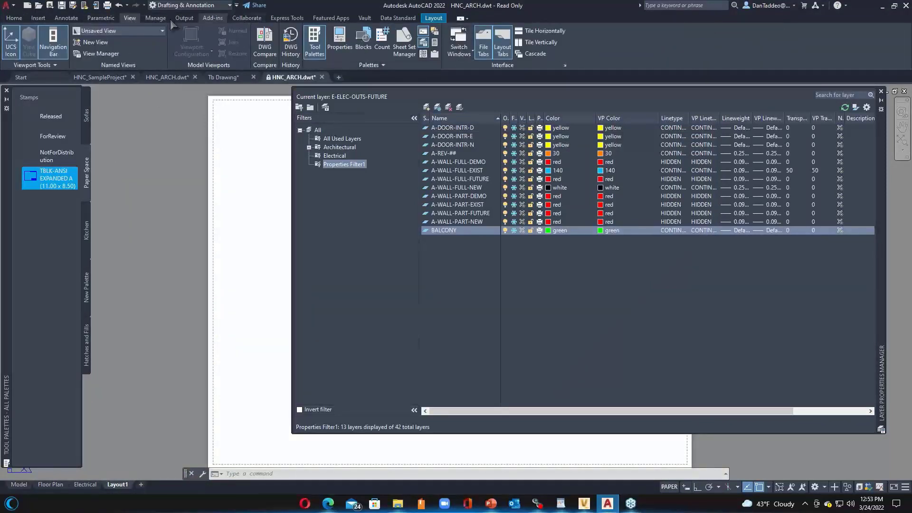
left_click(155, 18)
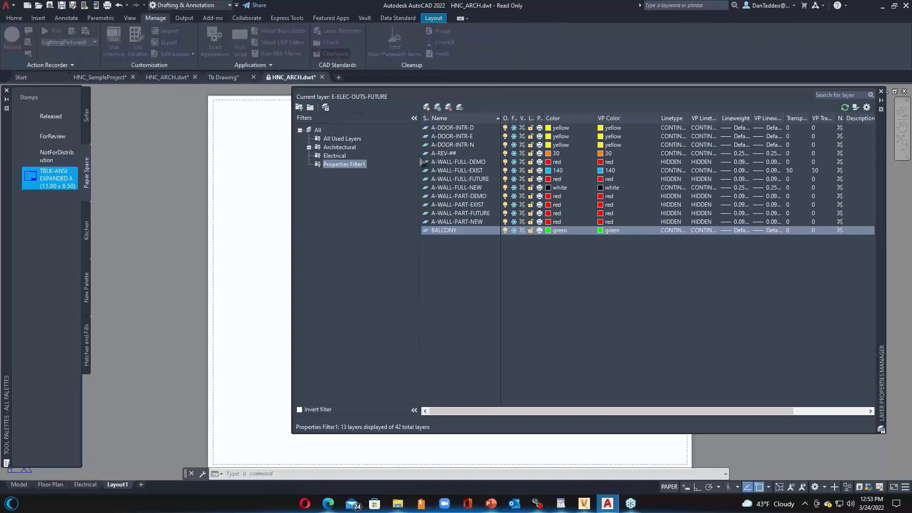
left_click(560, 212)
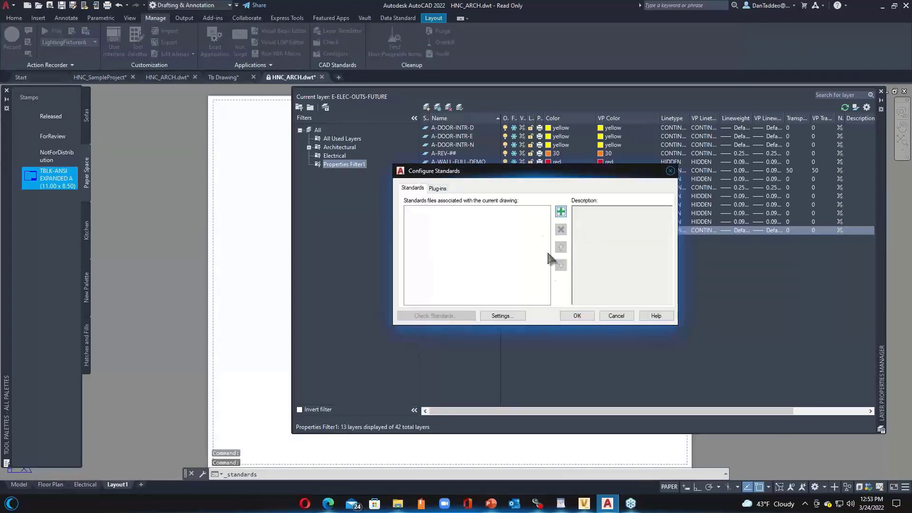
left_click(99, 173)
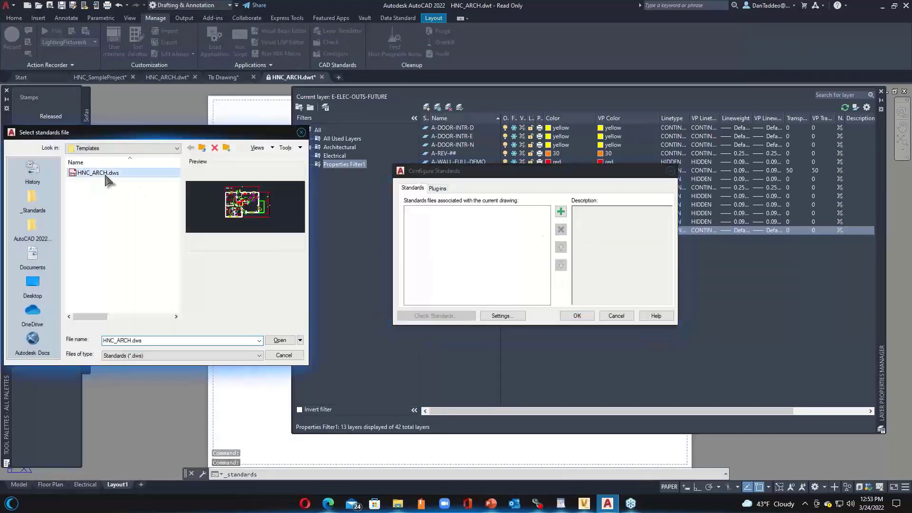
left_click(278, 340)
left_click(577, 316)
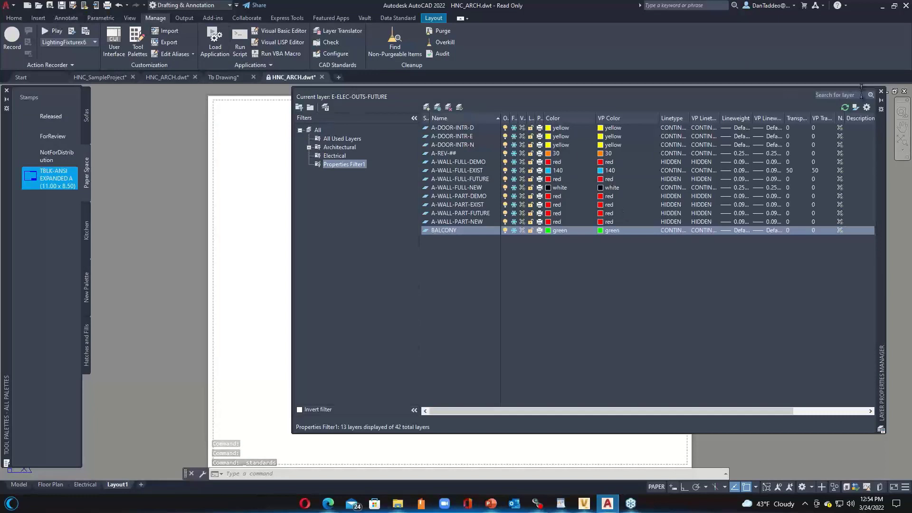
left_click(881, 91)
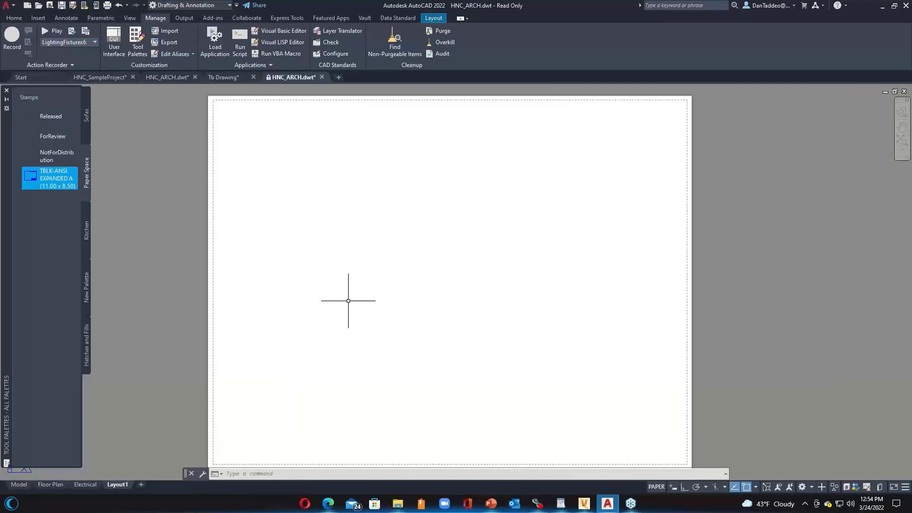
Step: Create a new text style with the default name style1 and apply it
left_click(57, 15)
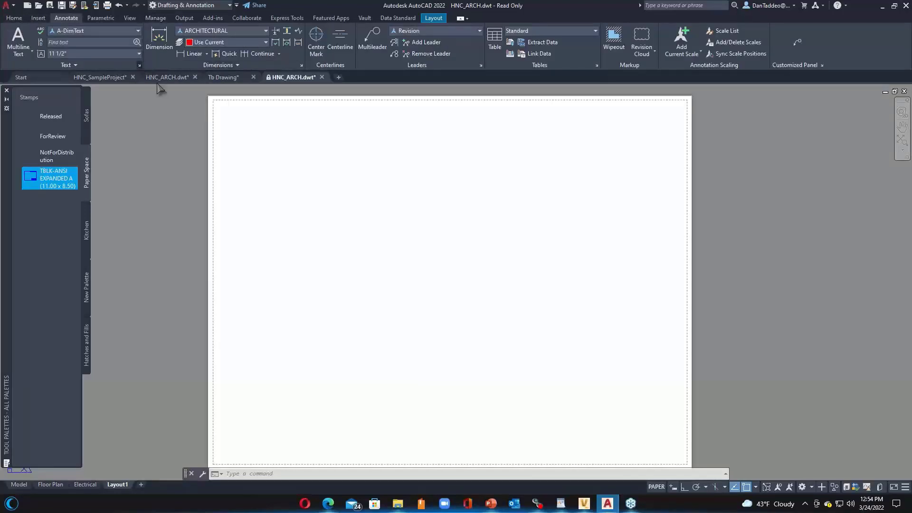
left_click(139, 65)
left_click(579, 208)
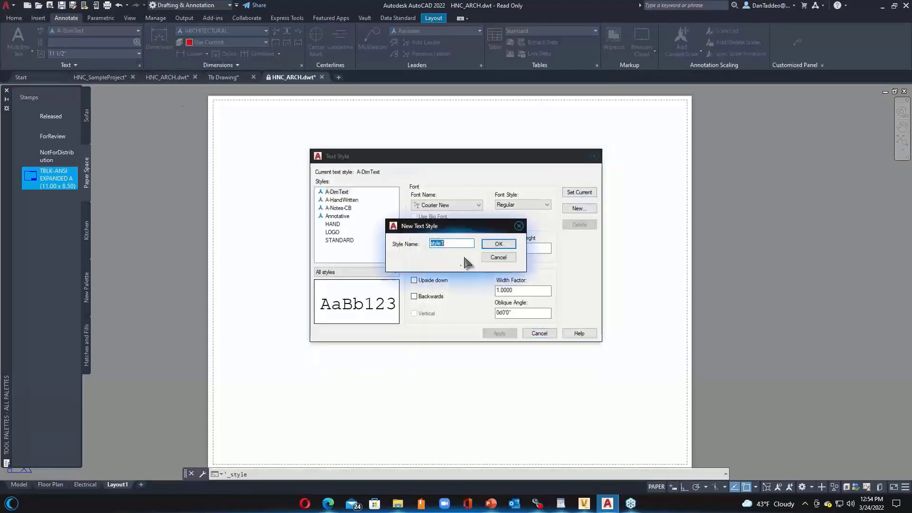
left_click(498, 244)
left_click(499, 333)
left_click(539, 333)
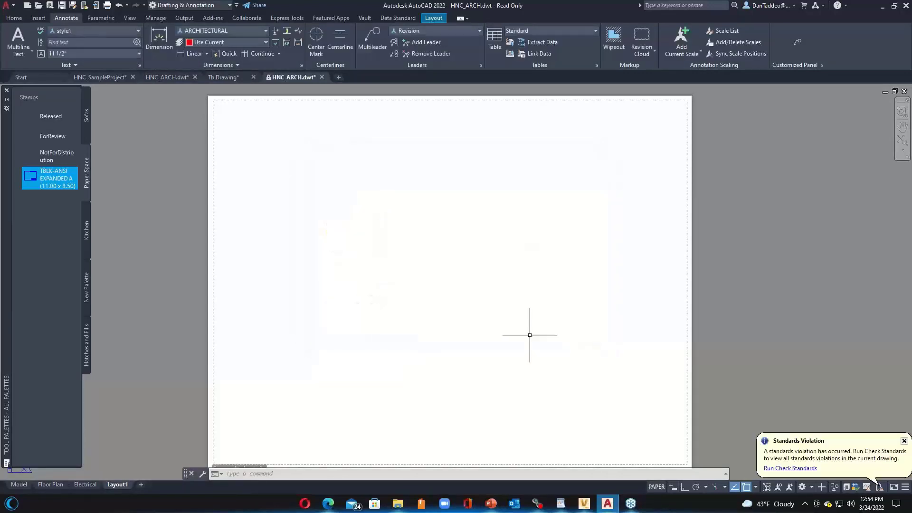
Step: Run Check Standards, skip the nonstandard layer problems, replace text style style1 with Annotative, and dismiss the completion summary
left_click(795, 468)
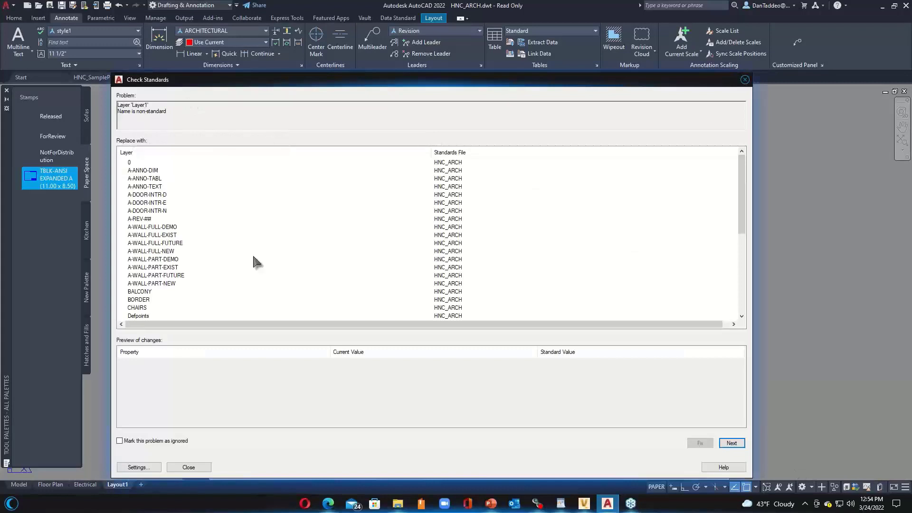
left_click(732, 443)
left_click(731, 443)
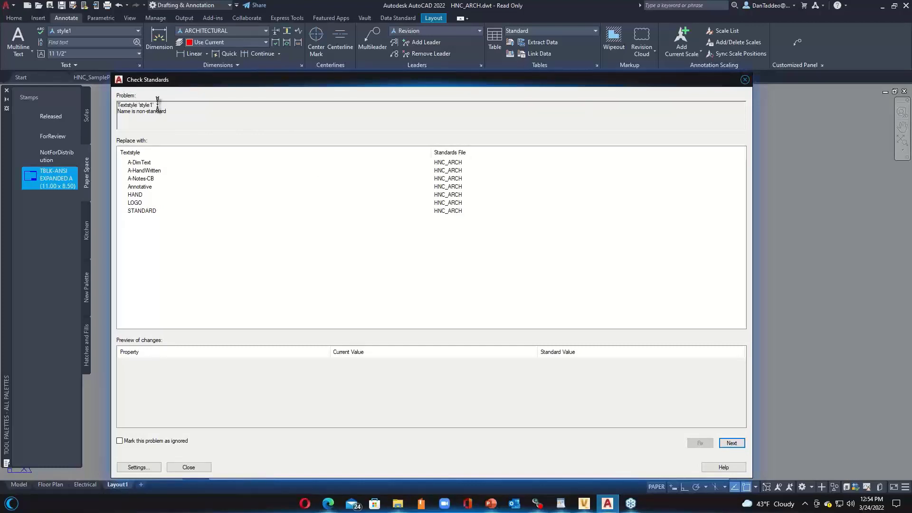
left_click(141, 187)
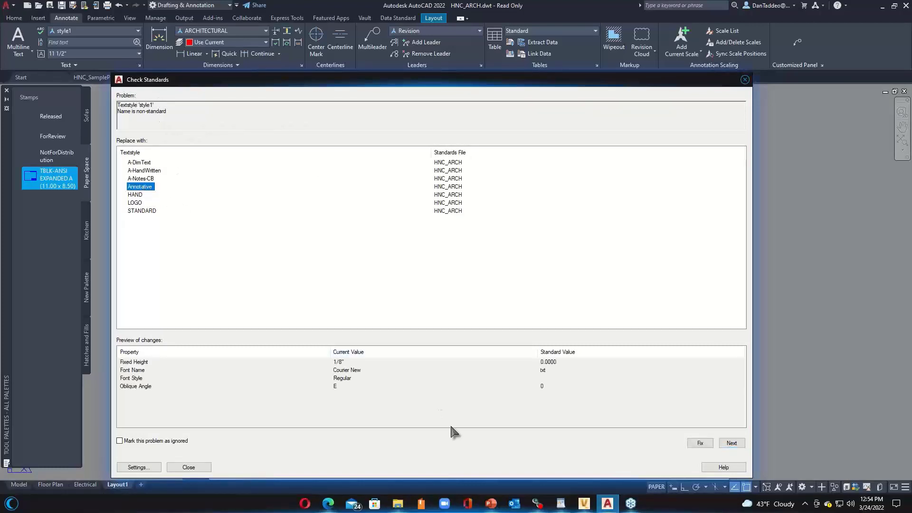
left_click(707, 442)
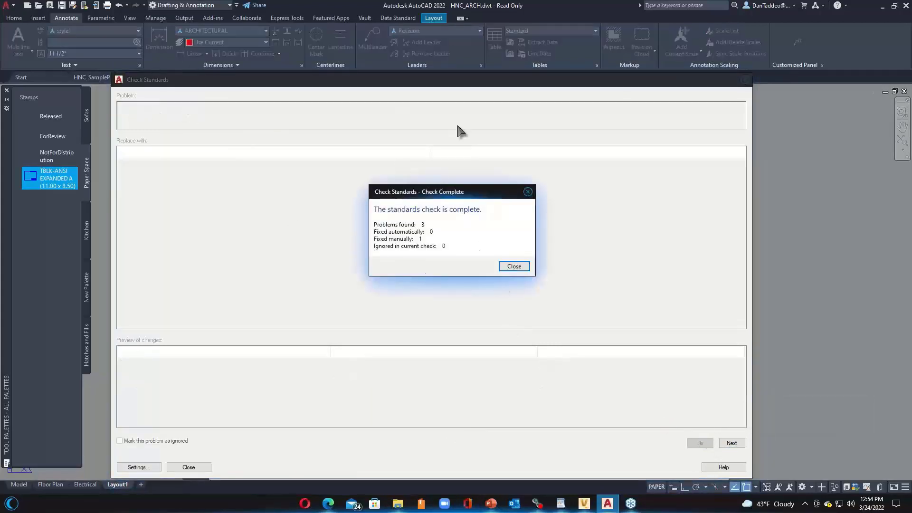
left_click(518, 266)
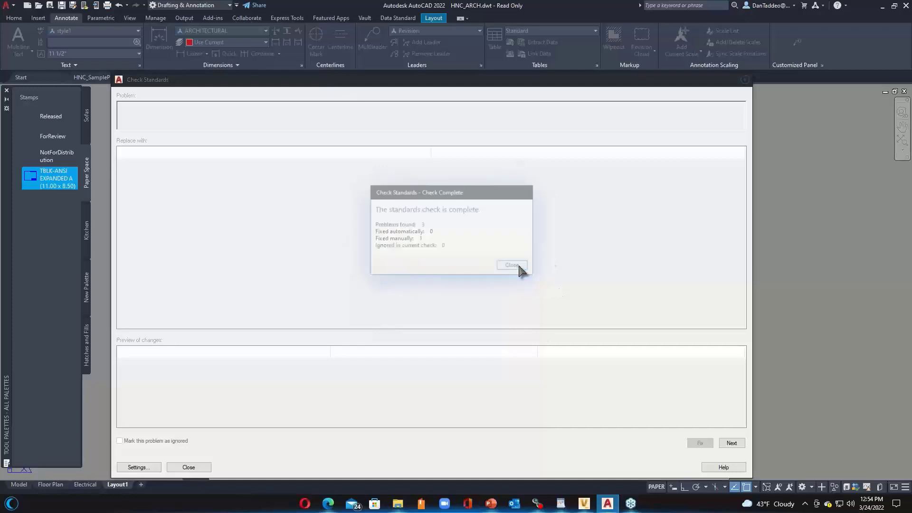